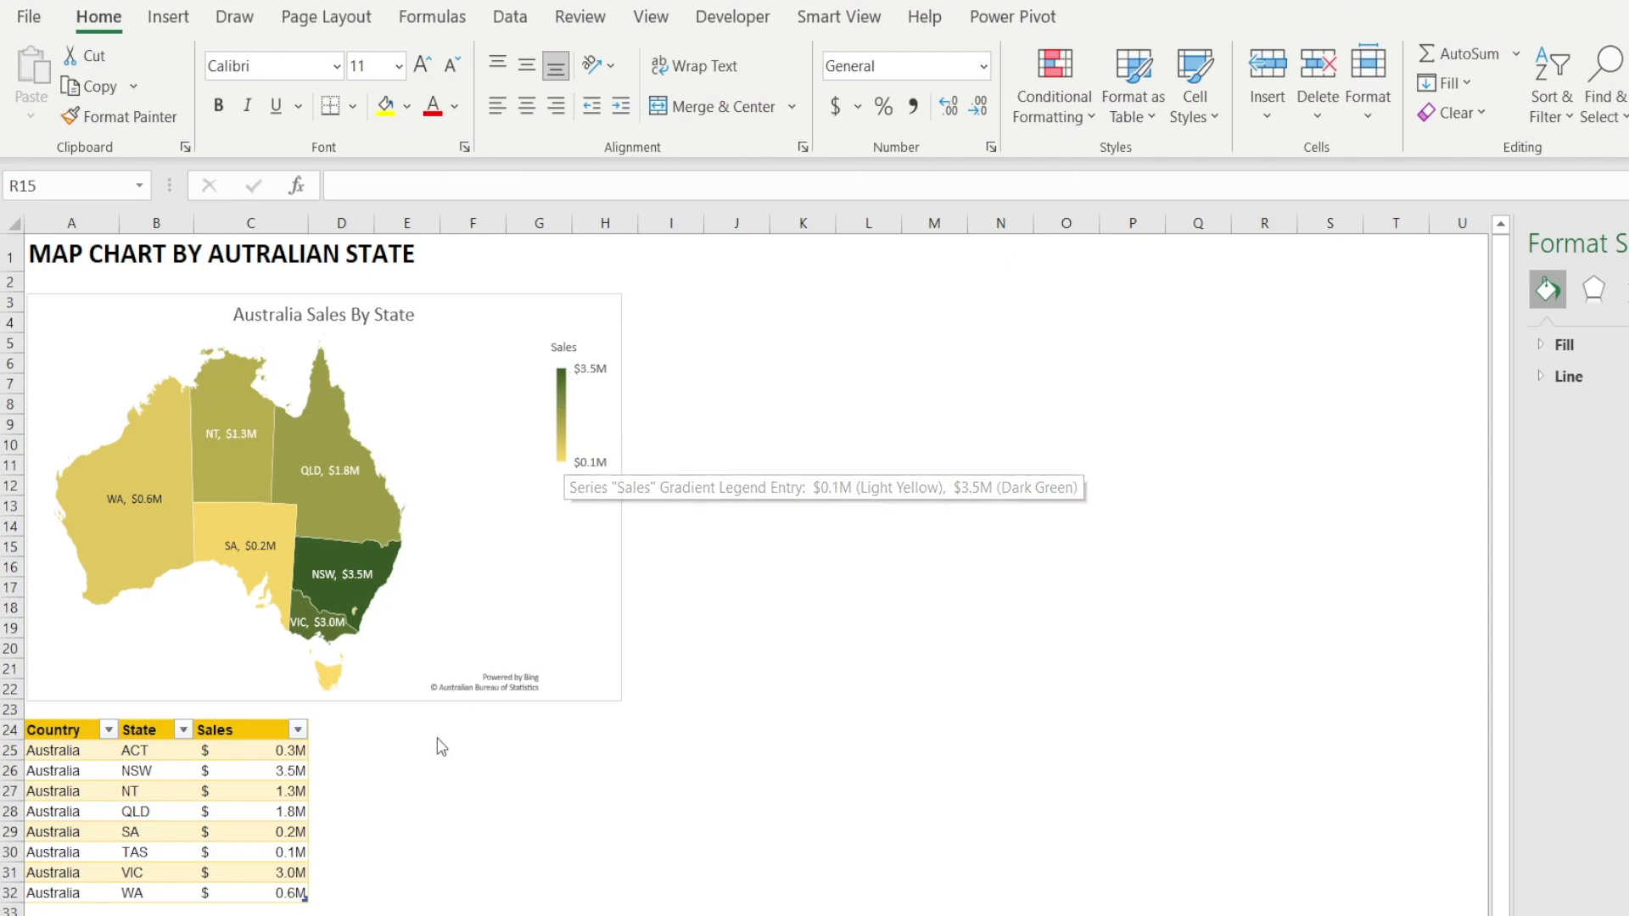
Select the state sales table A24:C32 as the chart data.
key("Escape")
left_click(273, 814)
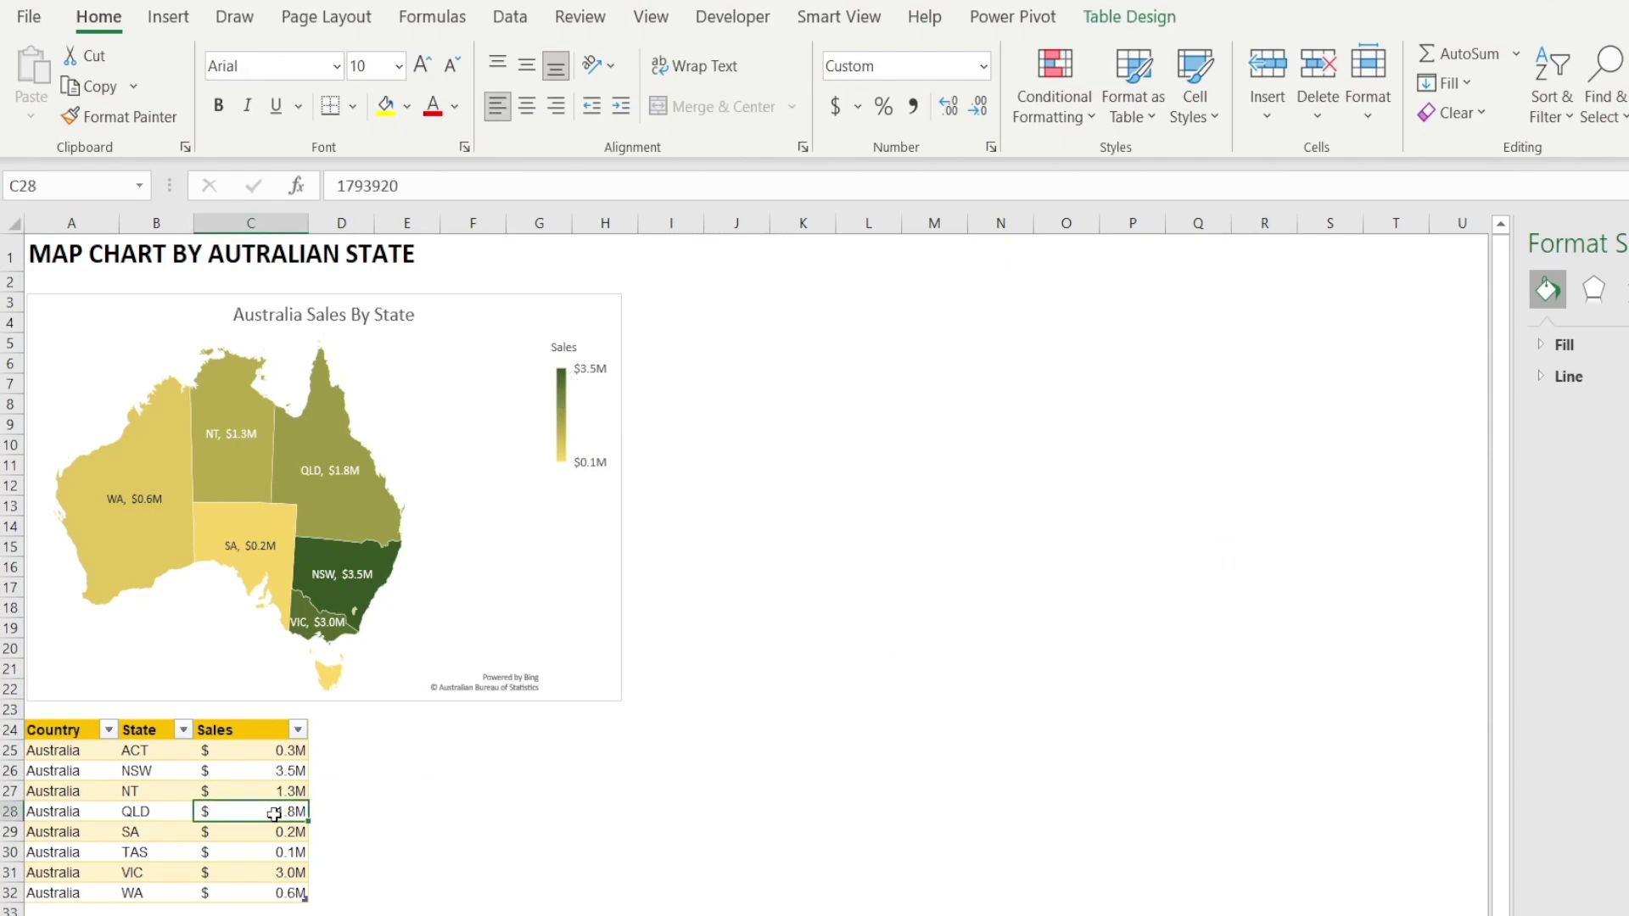
left_click_drag(42, 733, 51, 752)
left_click_drag(277, 896, 38, 731)
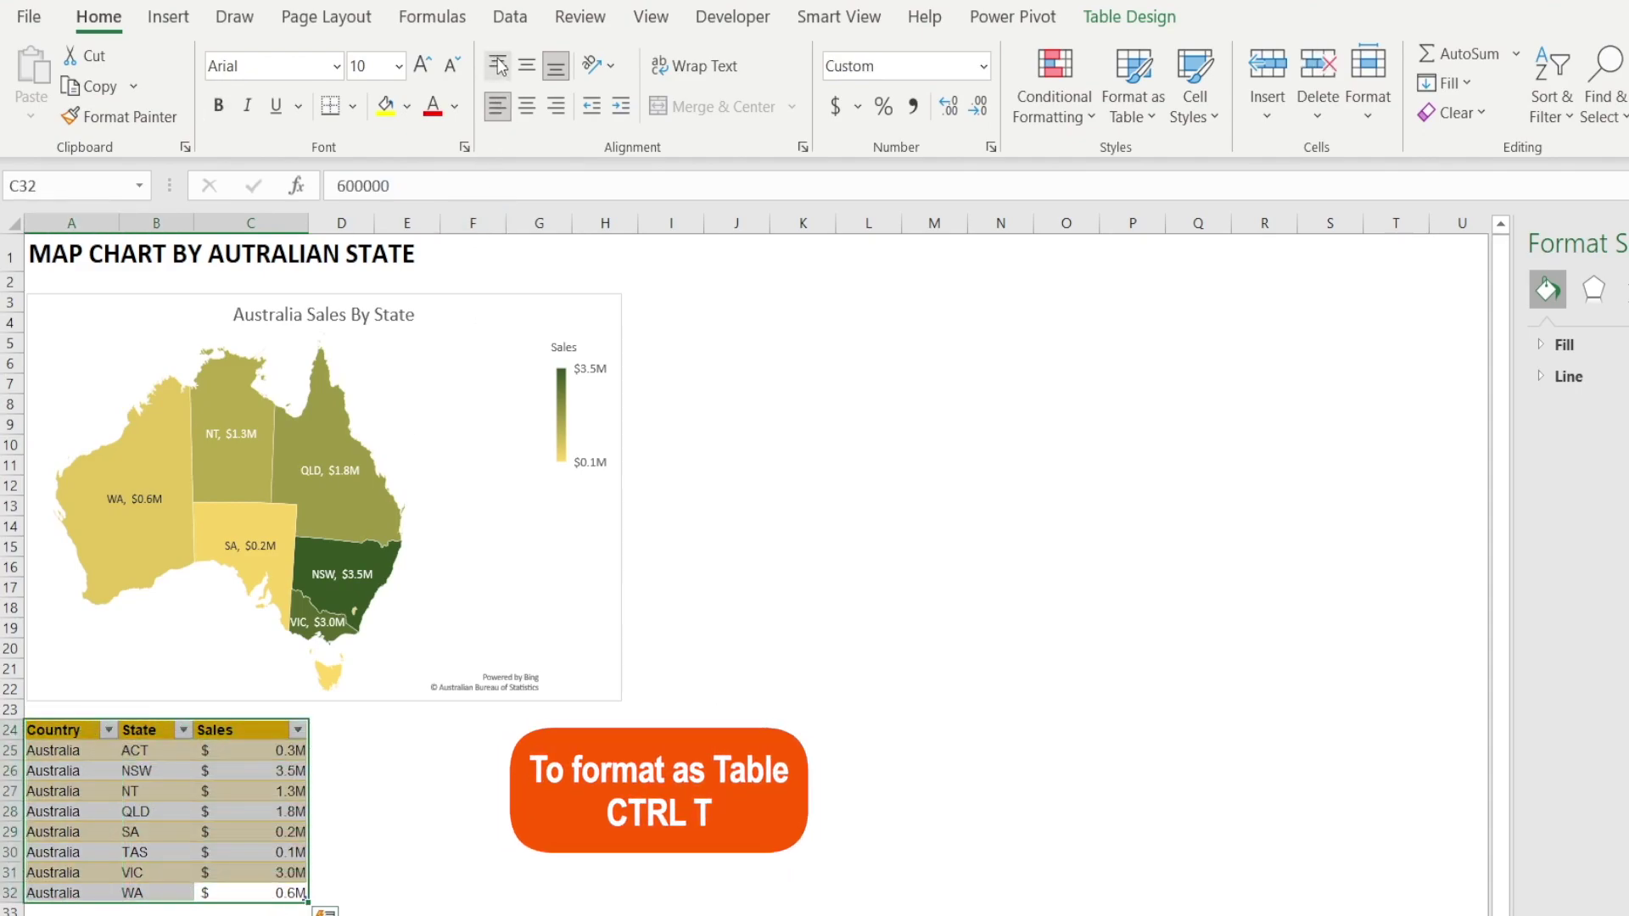
Insert a filled map of the sales data and place it beside the first Australia map.
left_click(158, 24)
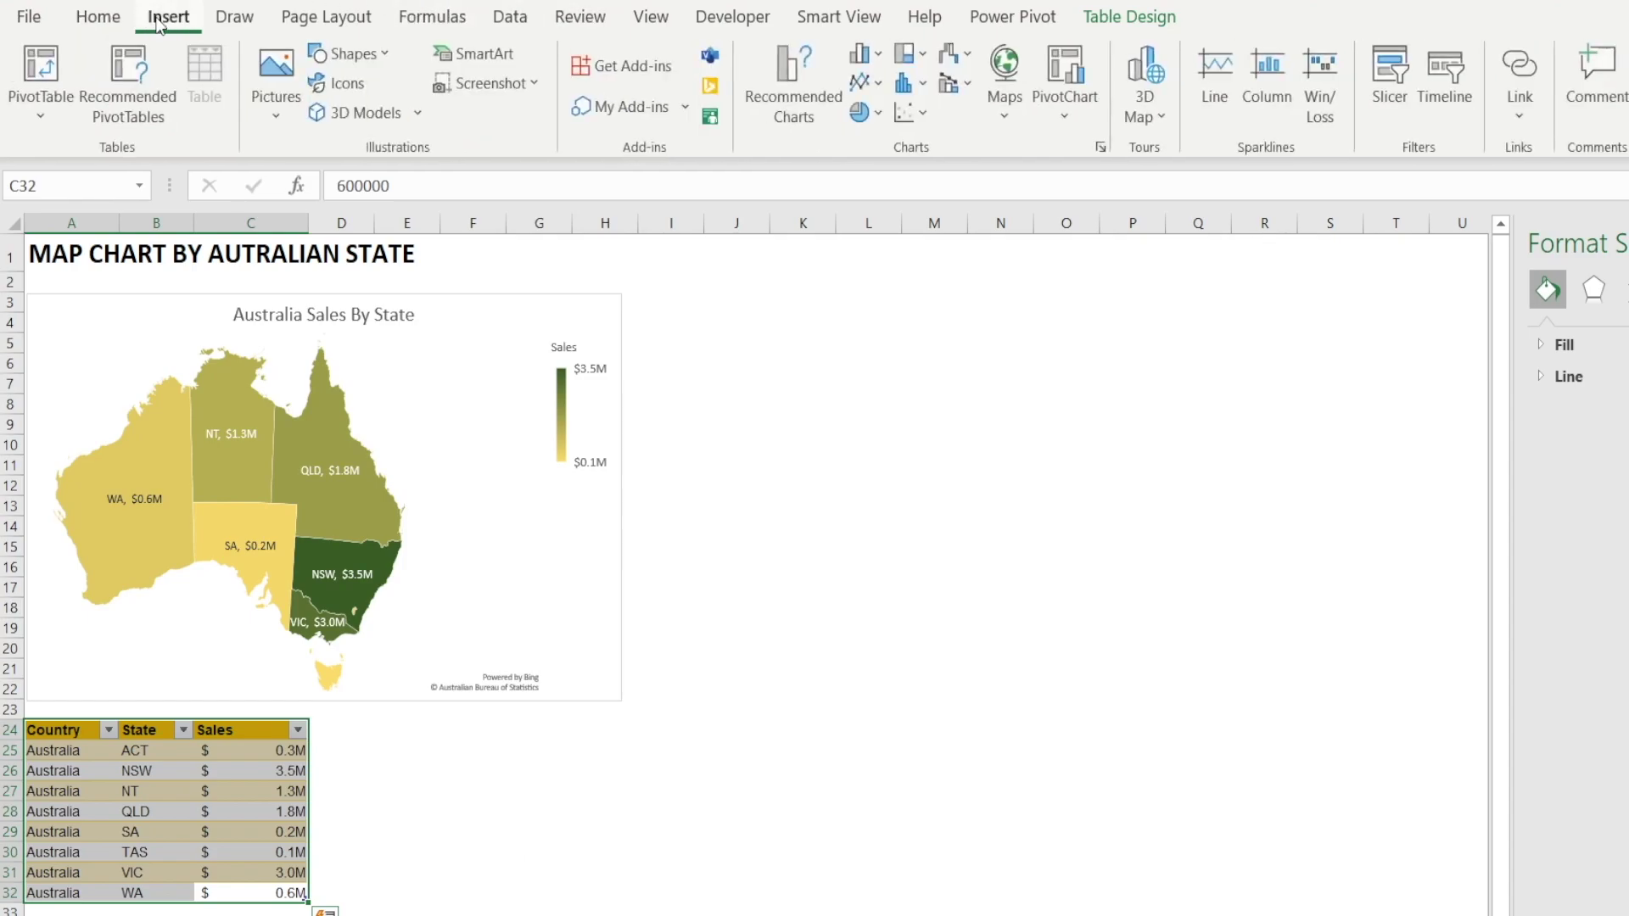
left_click(998, 91)
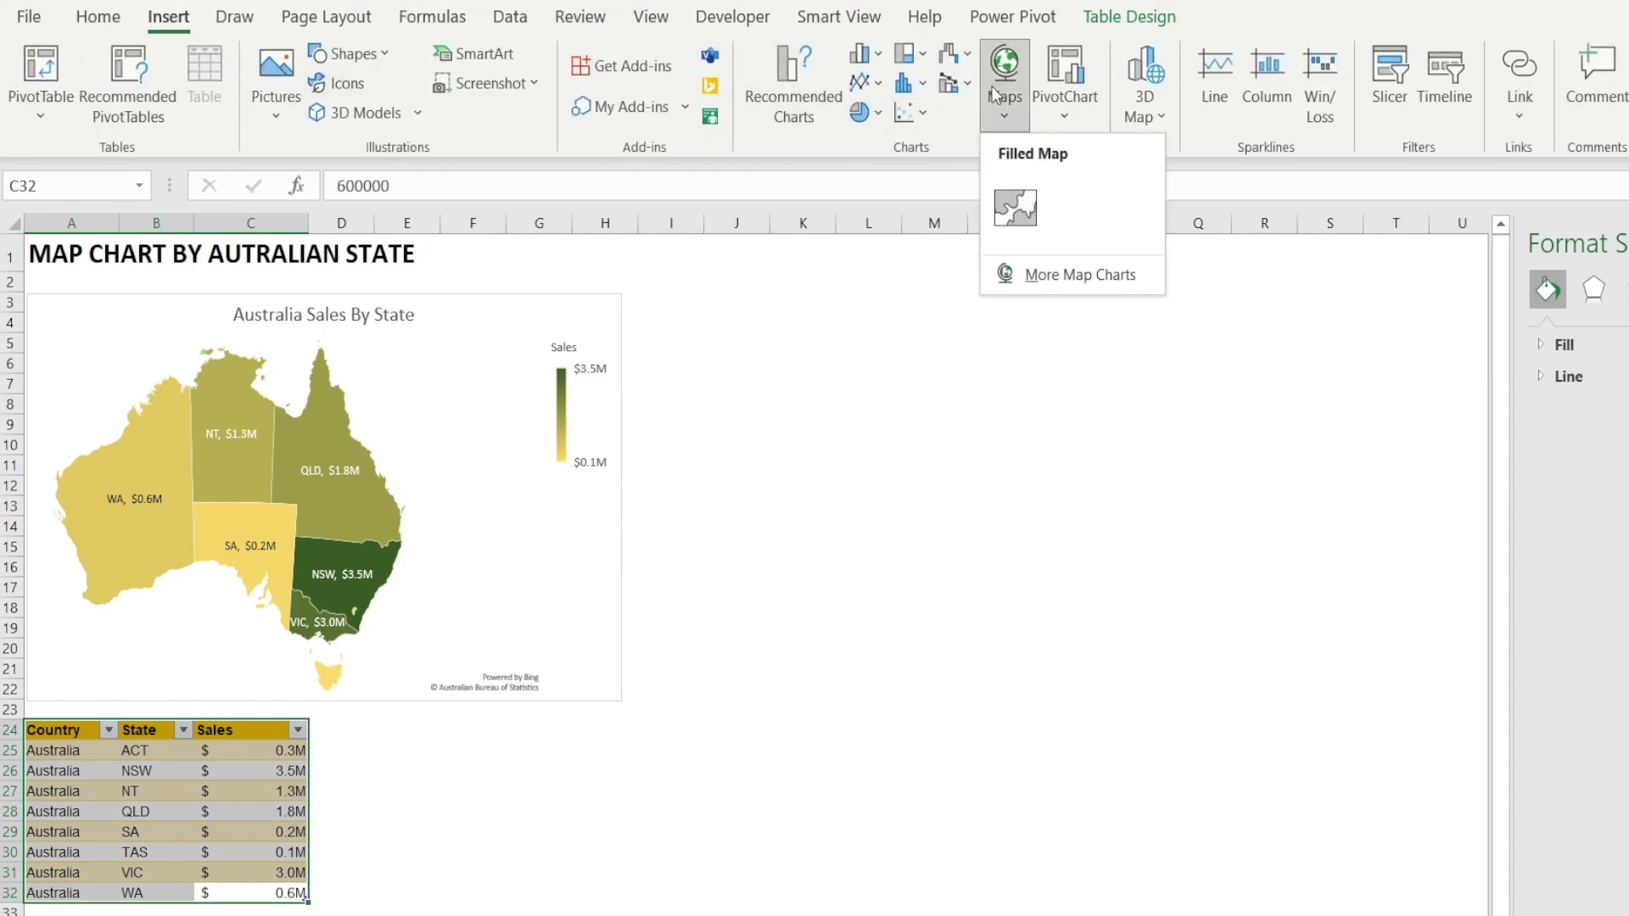
left_click(1009, 212)
left_click_drag(874, 480, 1003, 312)
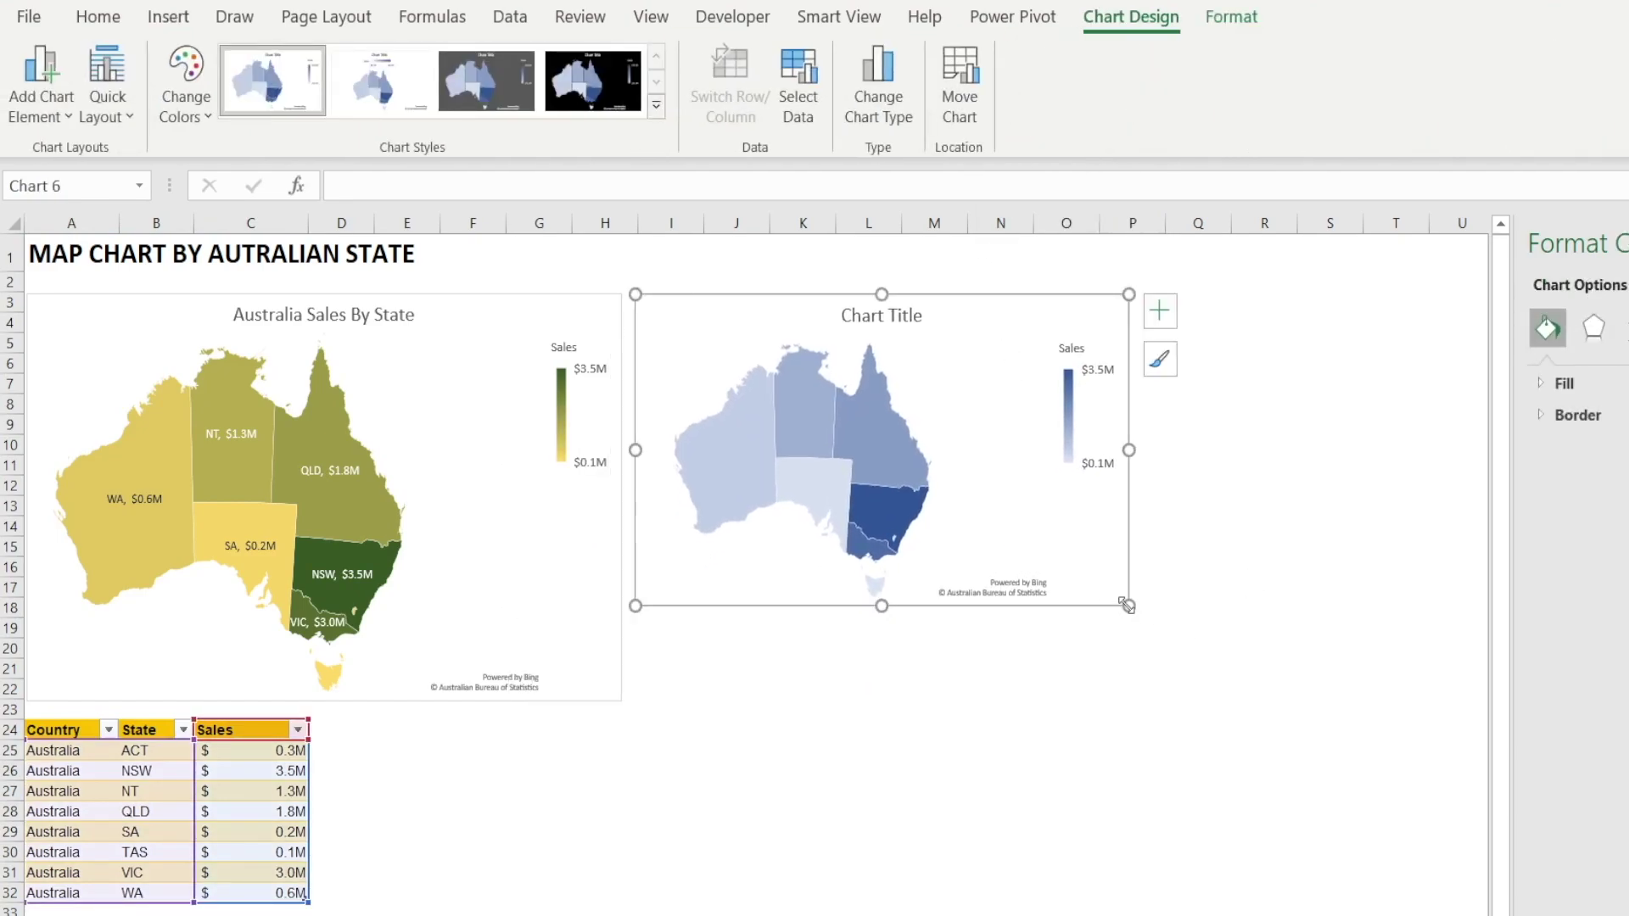
Enlarge the new map to match the first chart and add data labels to its sales series.
left_click_drag(1127, 605, 1207, 704)
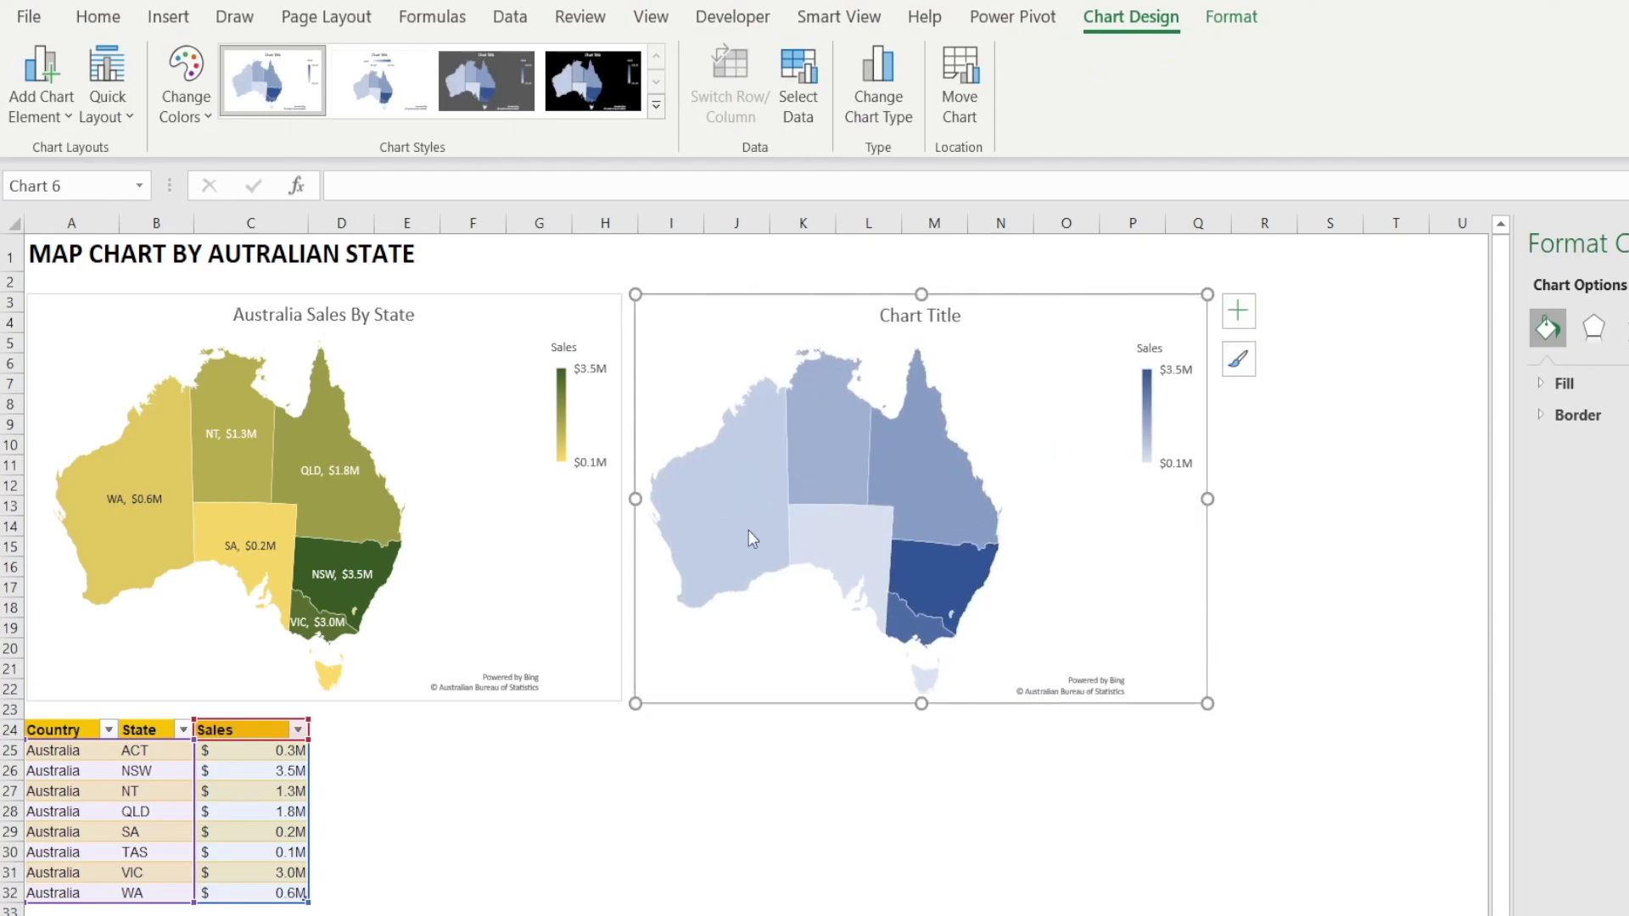
right_click(948, 577)
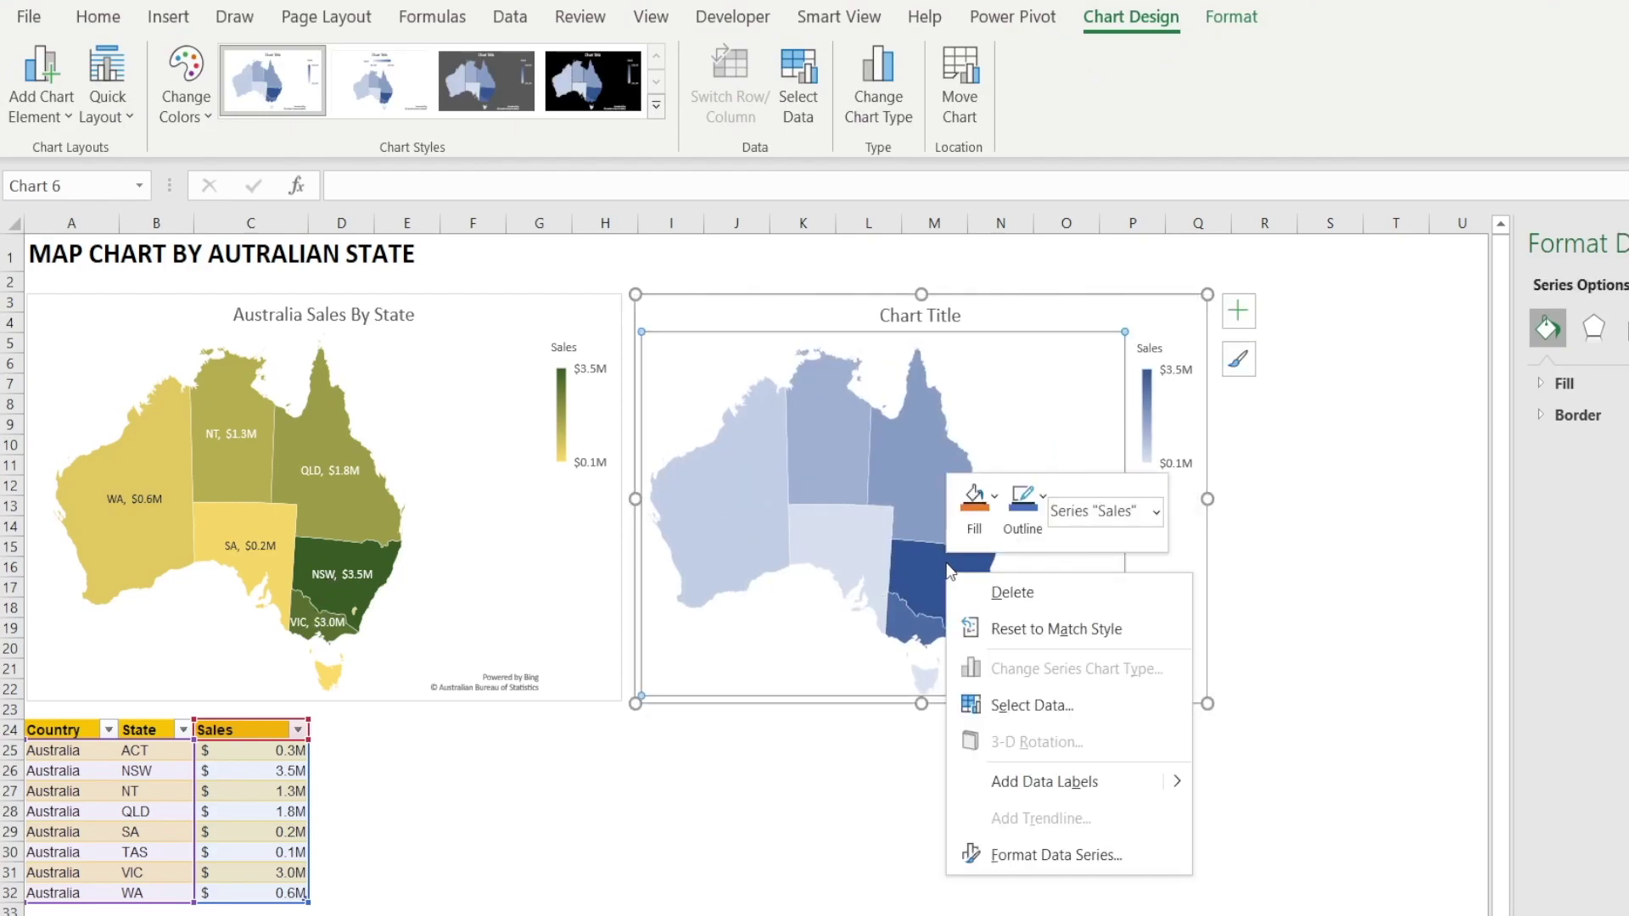
left_click(1004, 850)
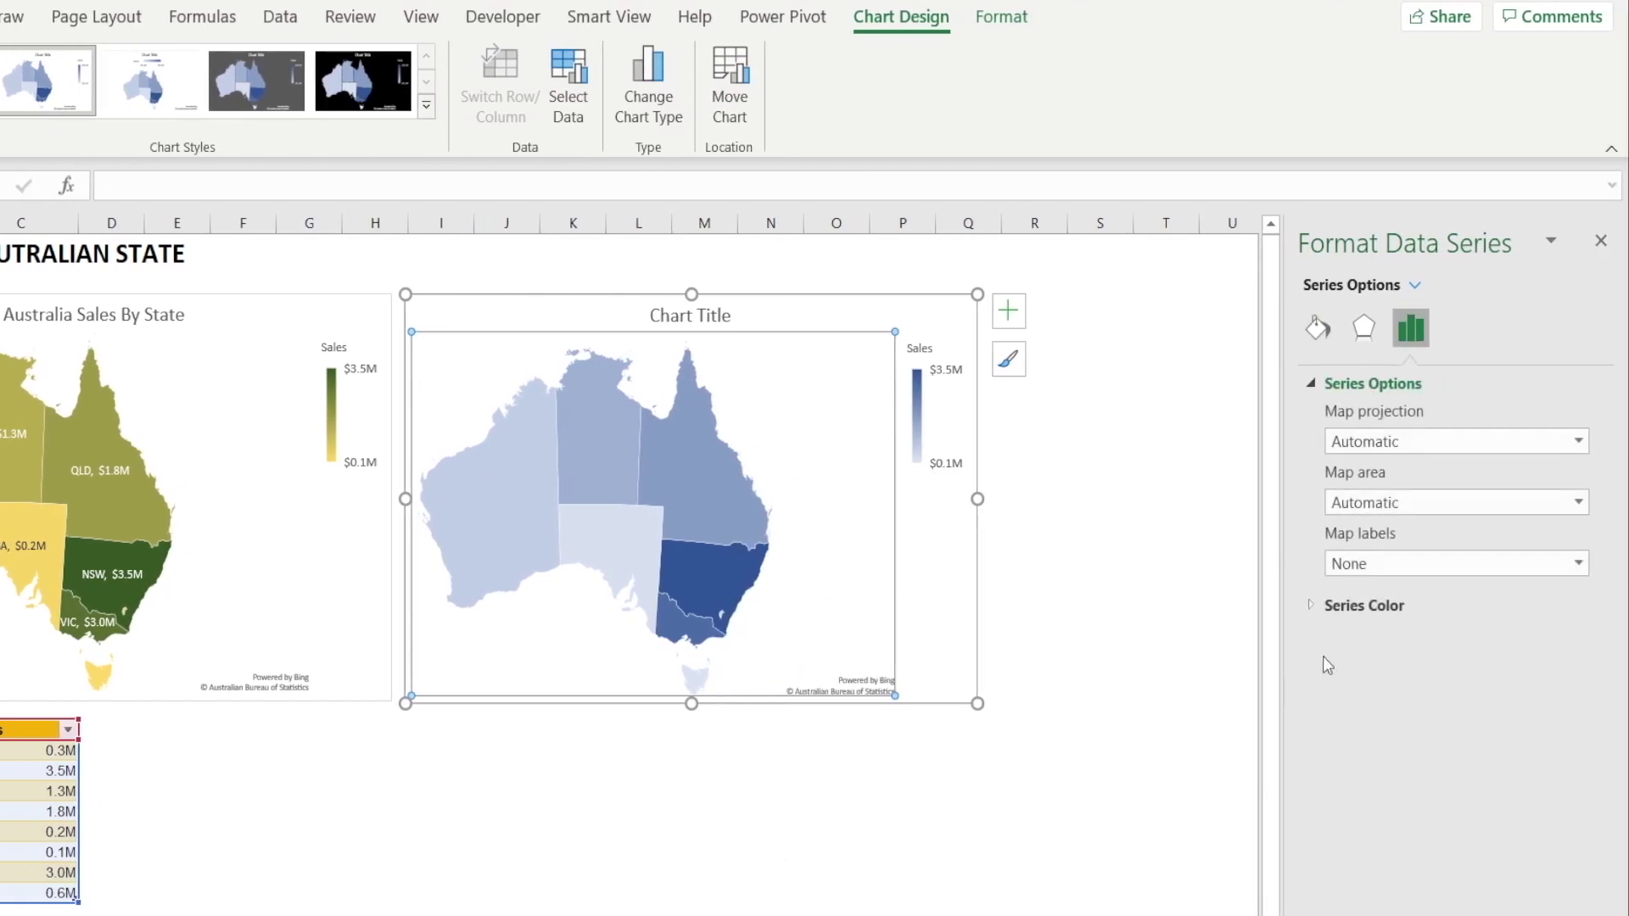
right_click(722, 585)
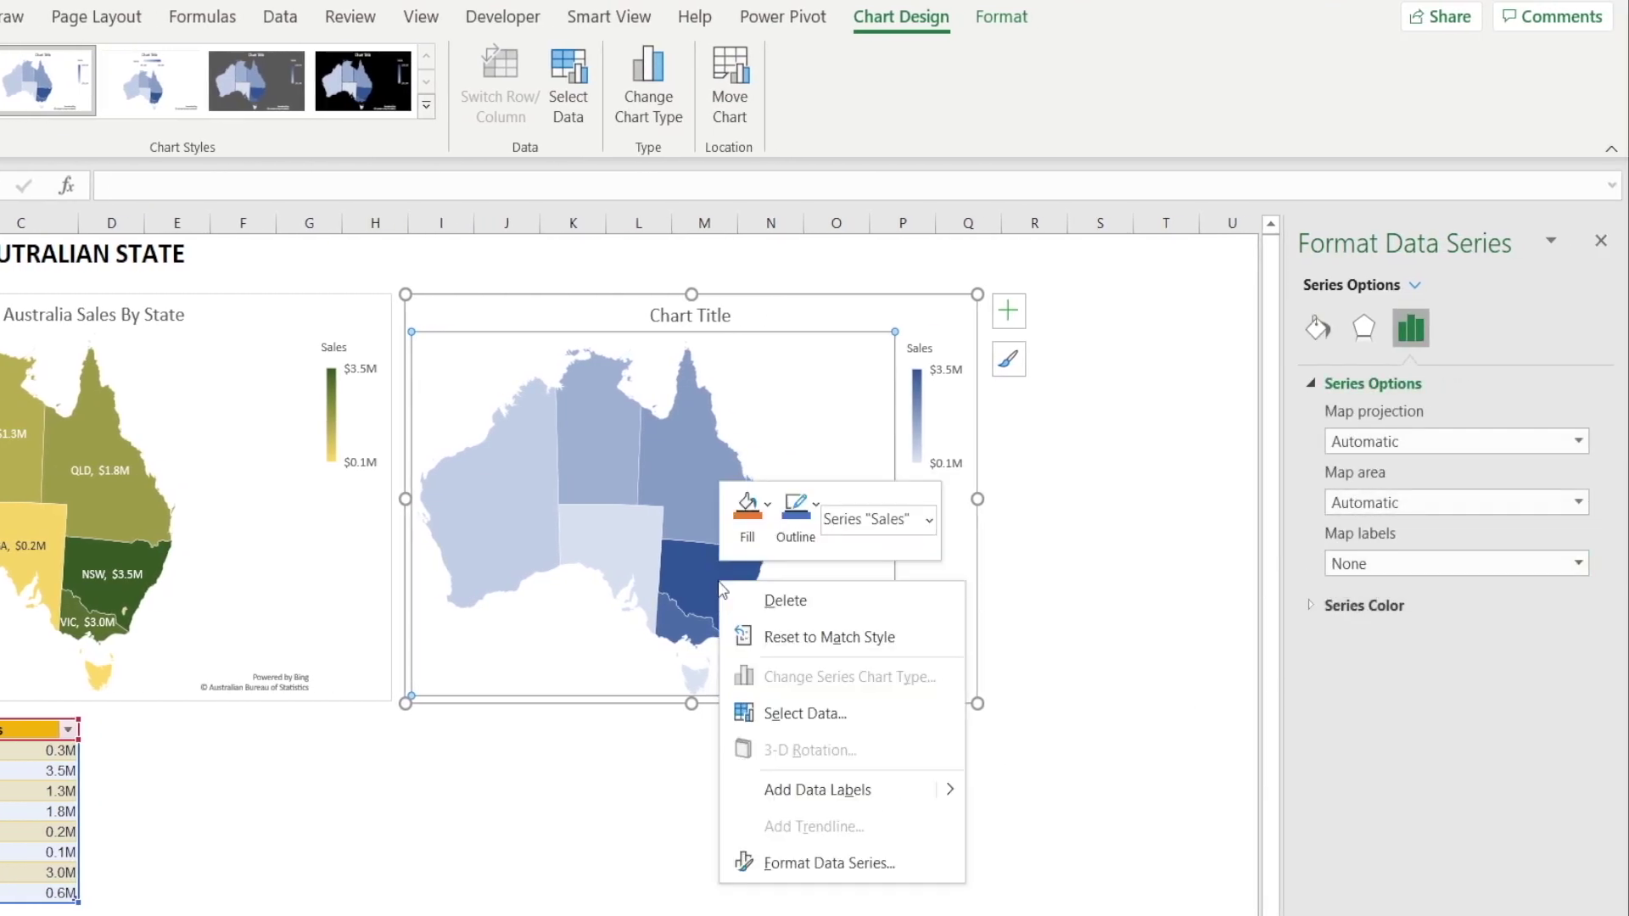
left_click(849, 802)
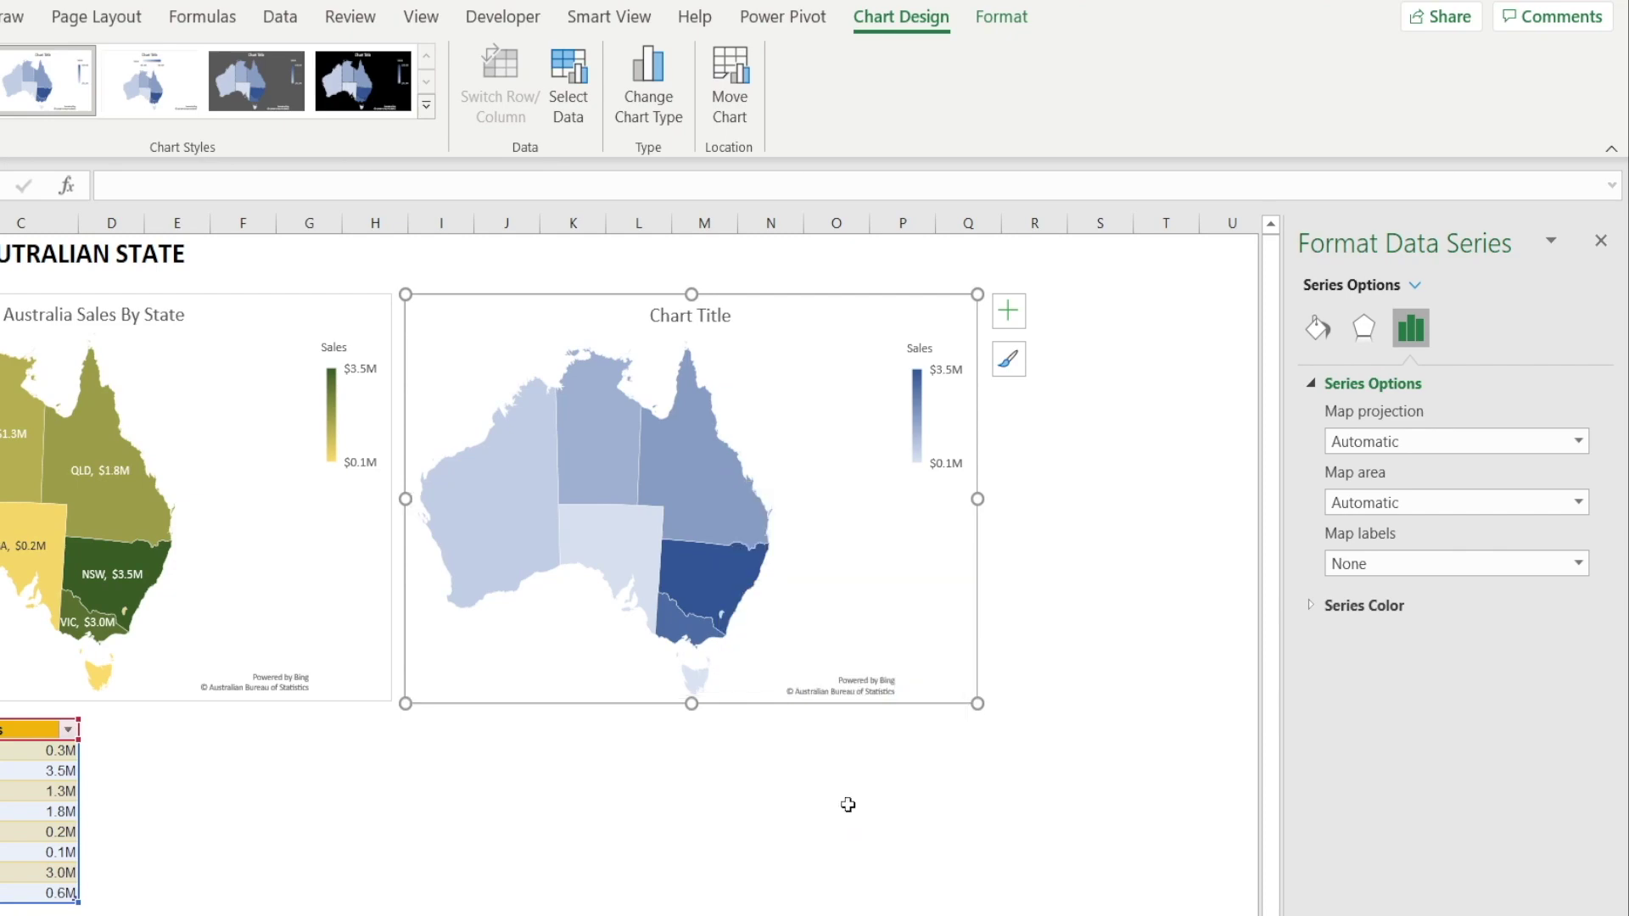
Make the labels show each state's name and sales value, such as 'NSW, $3.5M'.
right_click(713, 586)
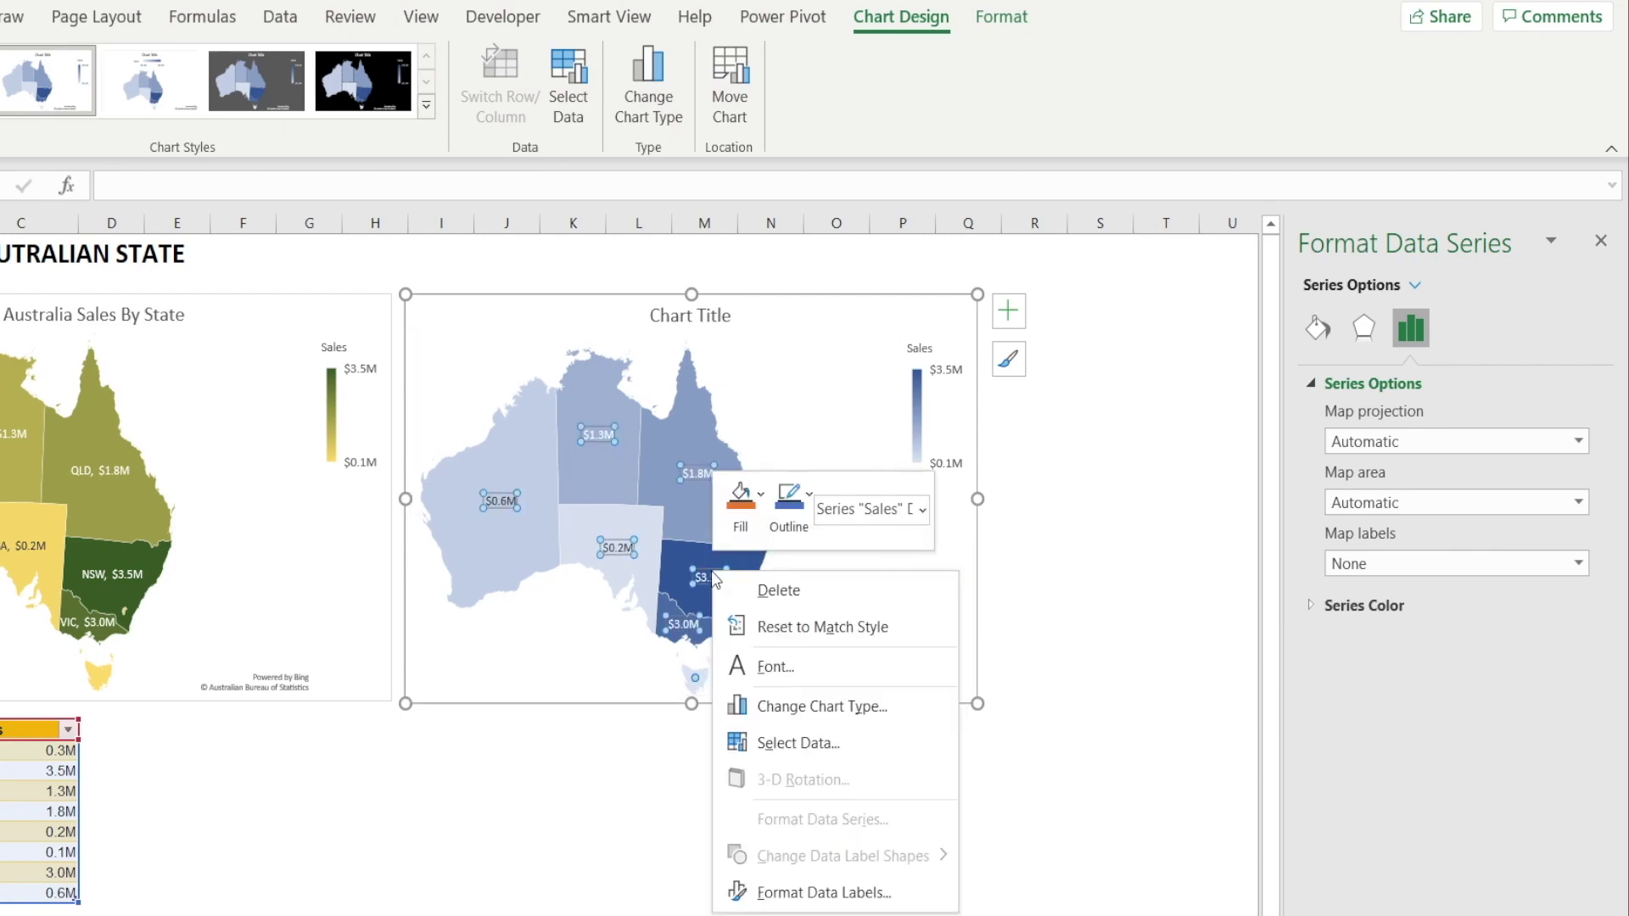
left_click(836, 892)
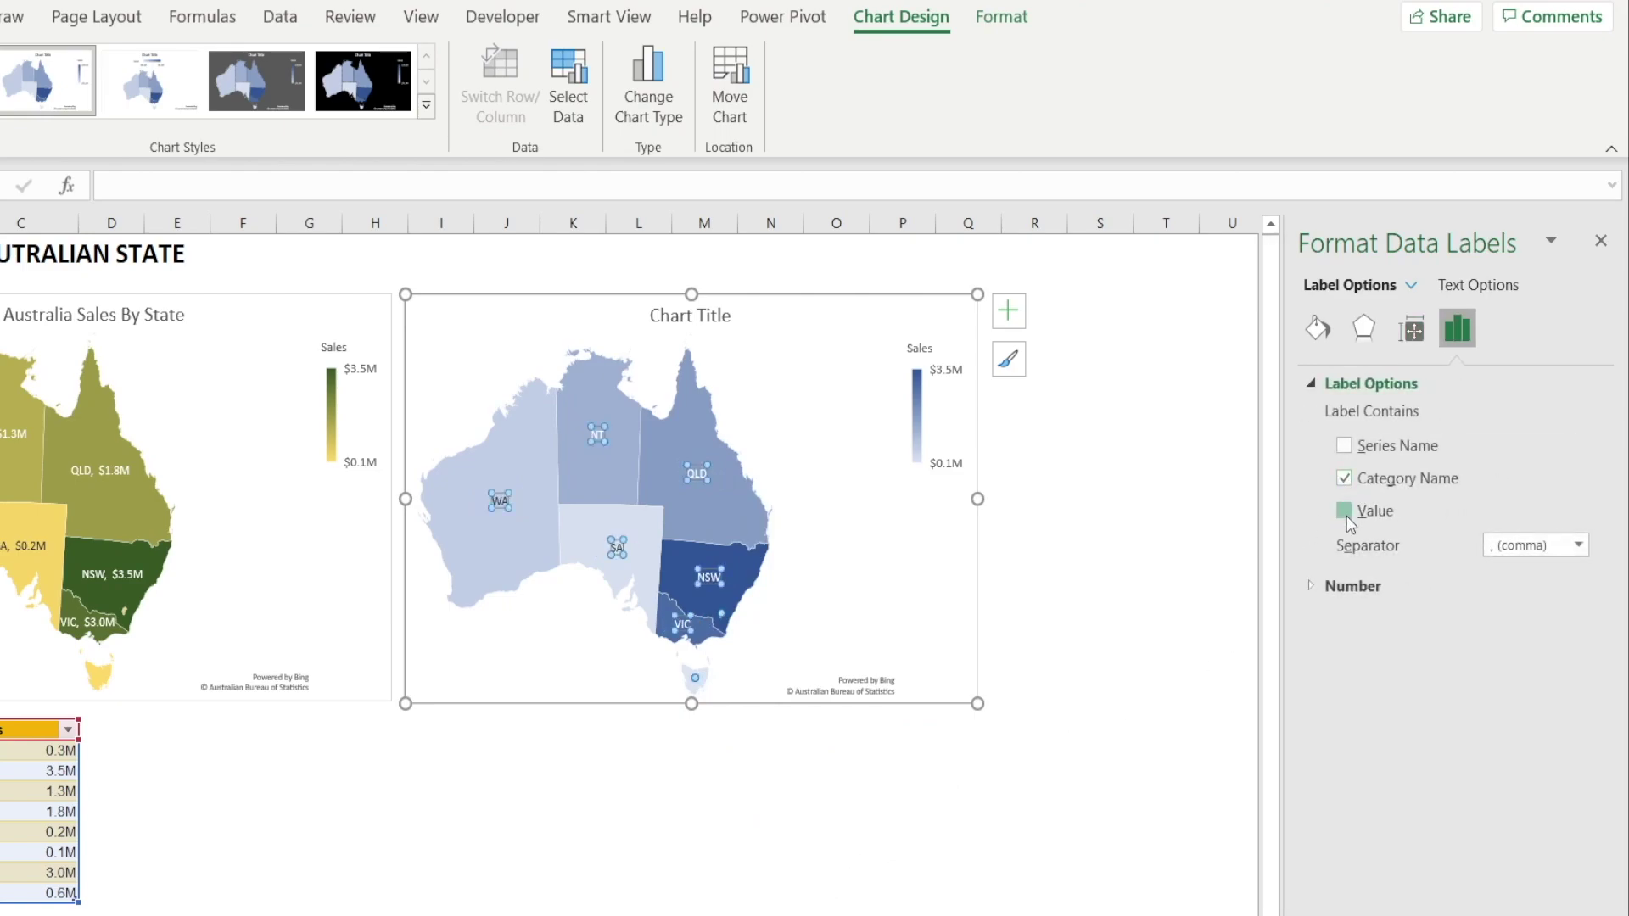
left_click(1346, 513)
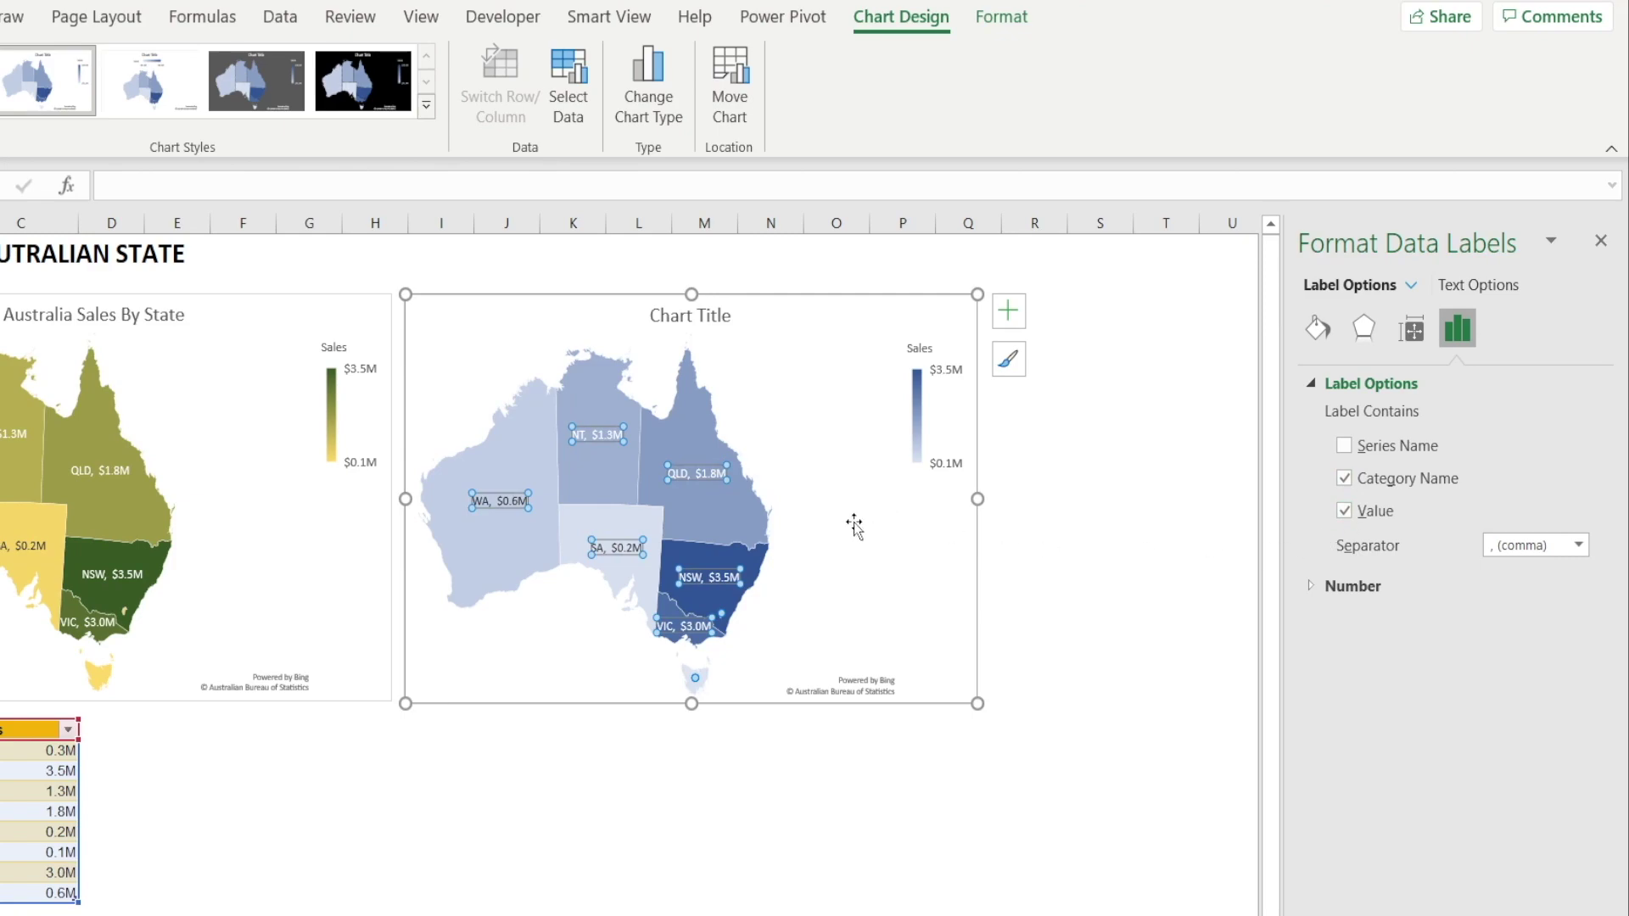
left_click(664, 316)
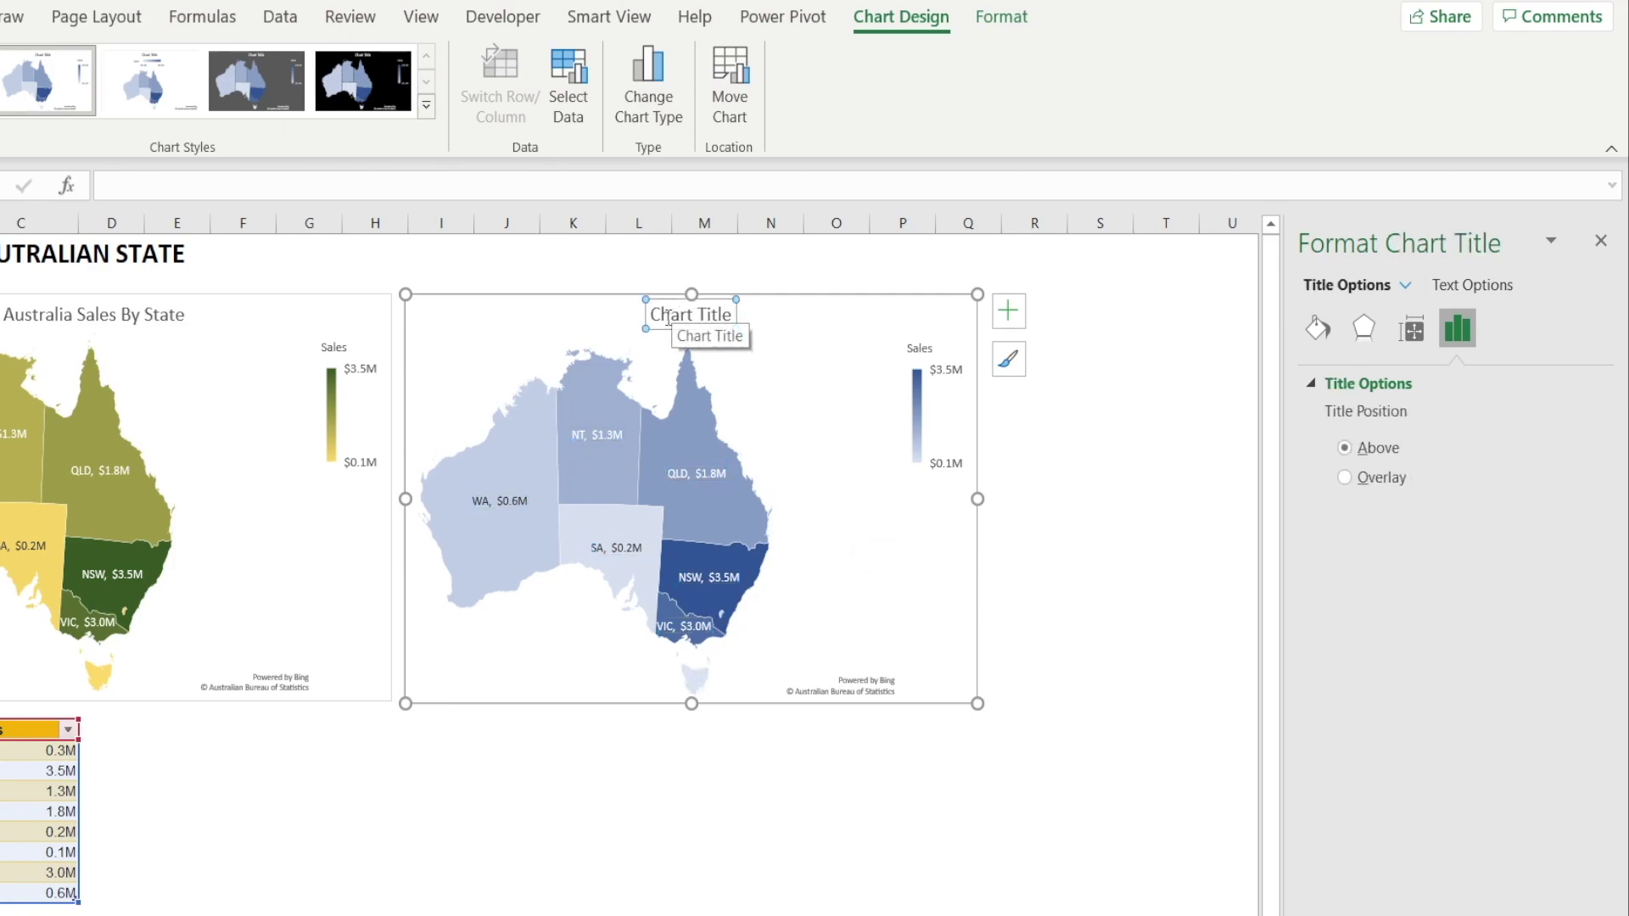
Retitle the new map 'Australia Sales By State'.
triple_click(664, 316)
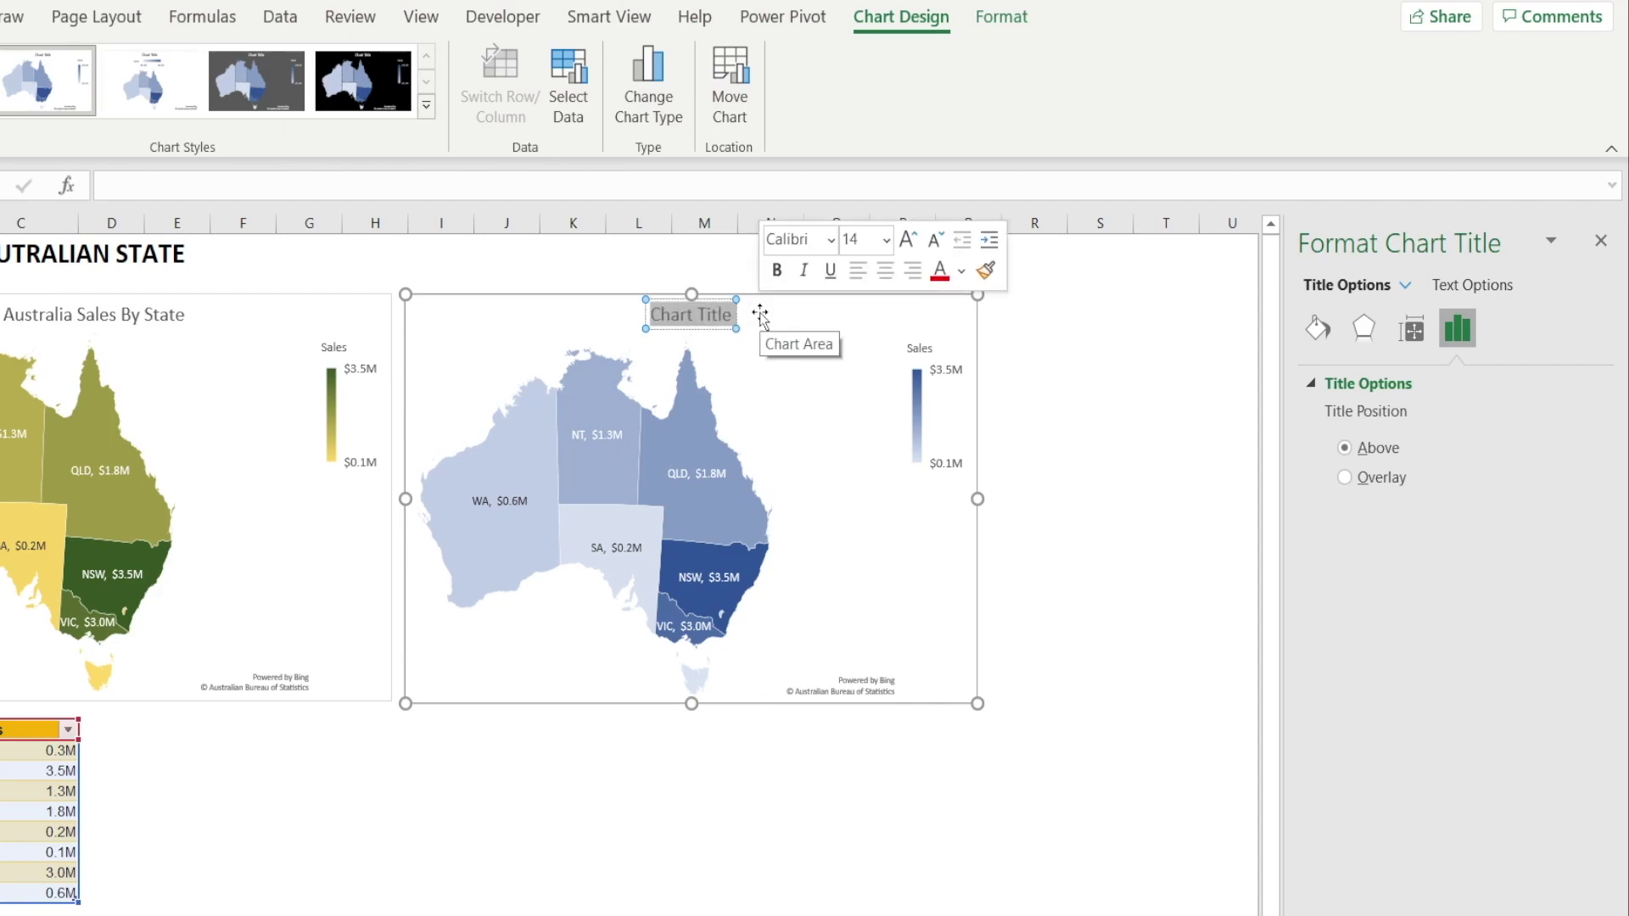
type("Australia Sale")
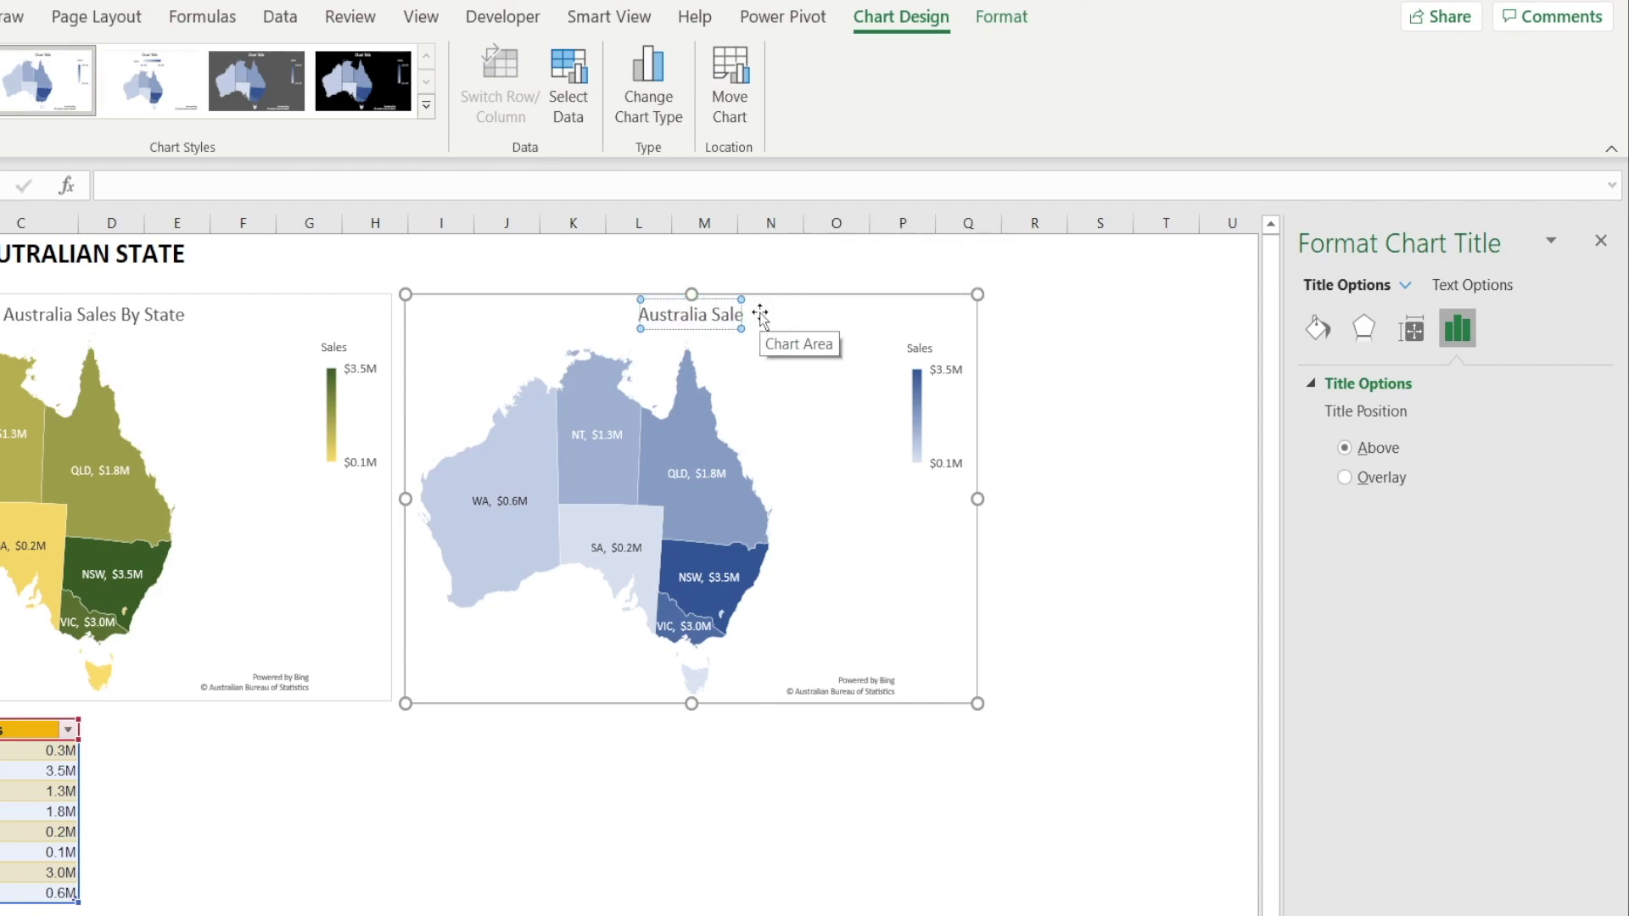
type("s By State")
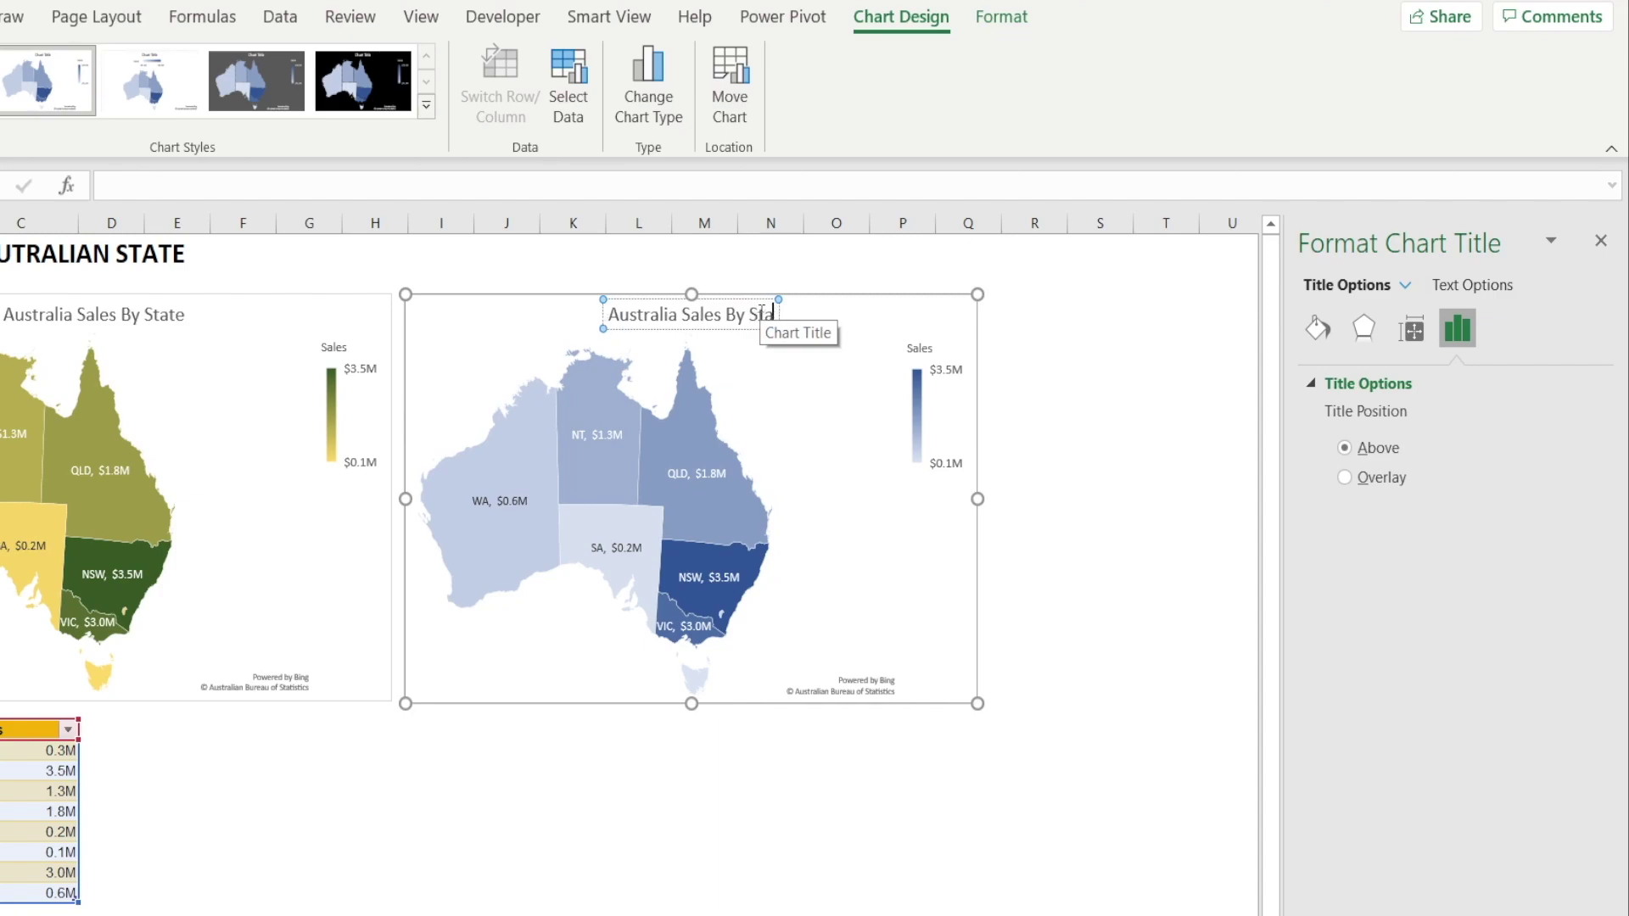
left_click(555, 874)
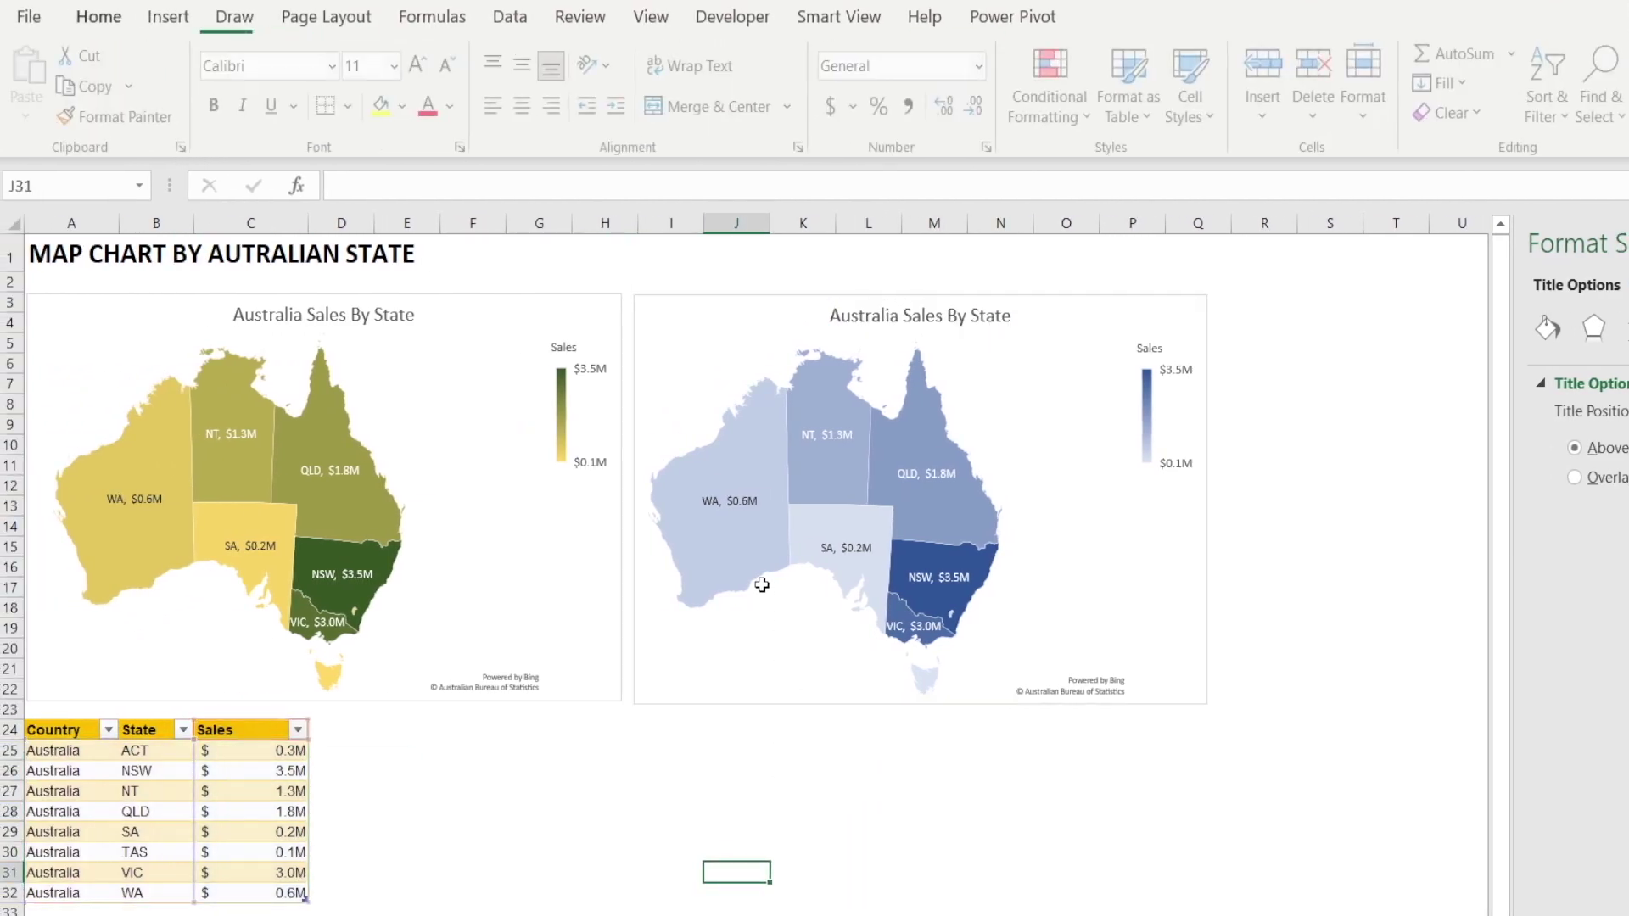
Recolour the map's states with the orange monochromatic colour scheme.
left_click(573, 548)
left_click(757, 547)
left_click(186, 85)
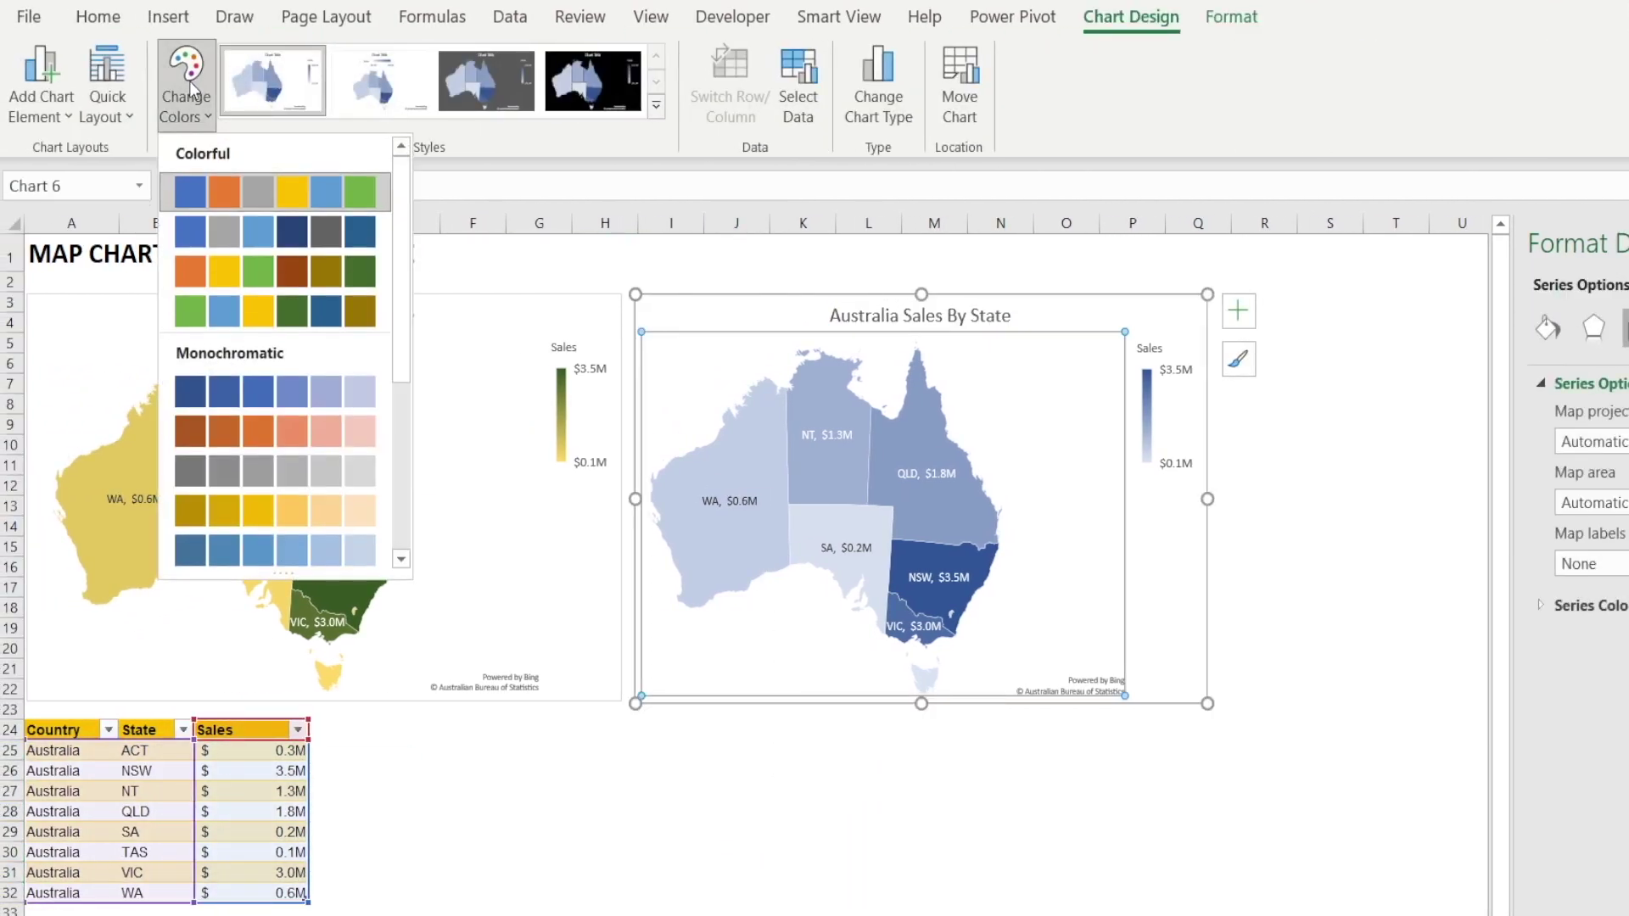
left_click(207, 279)
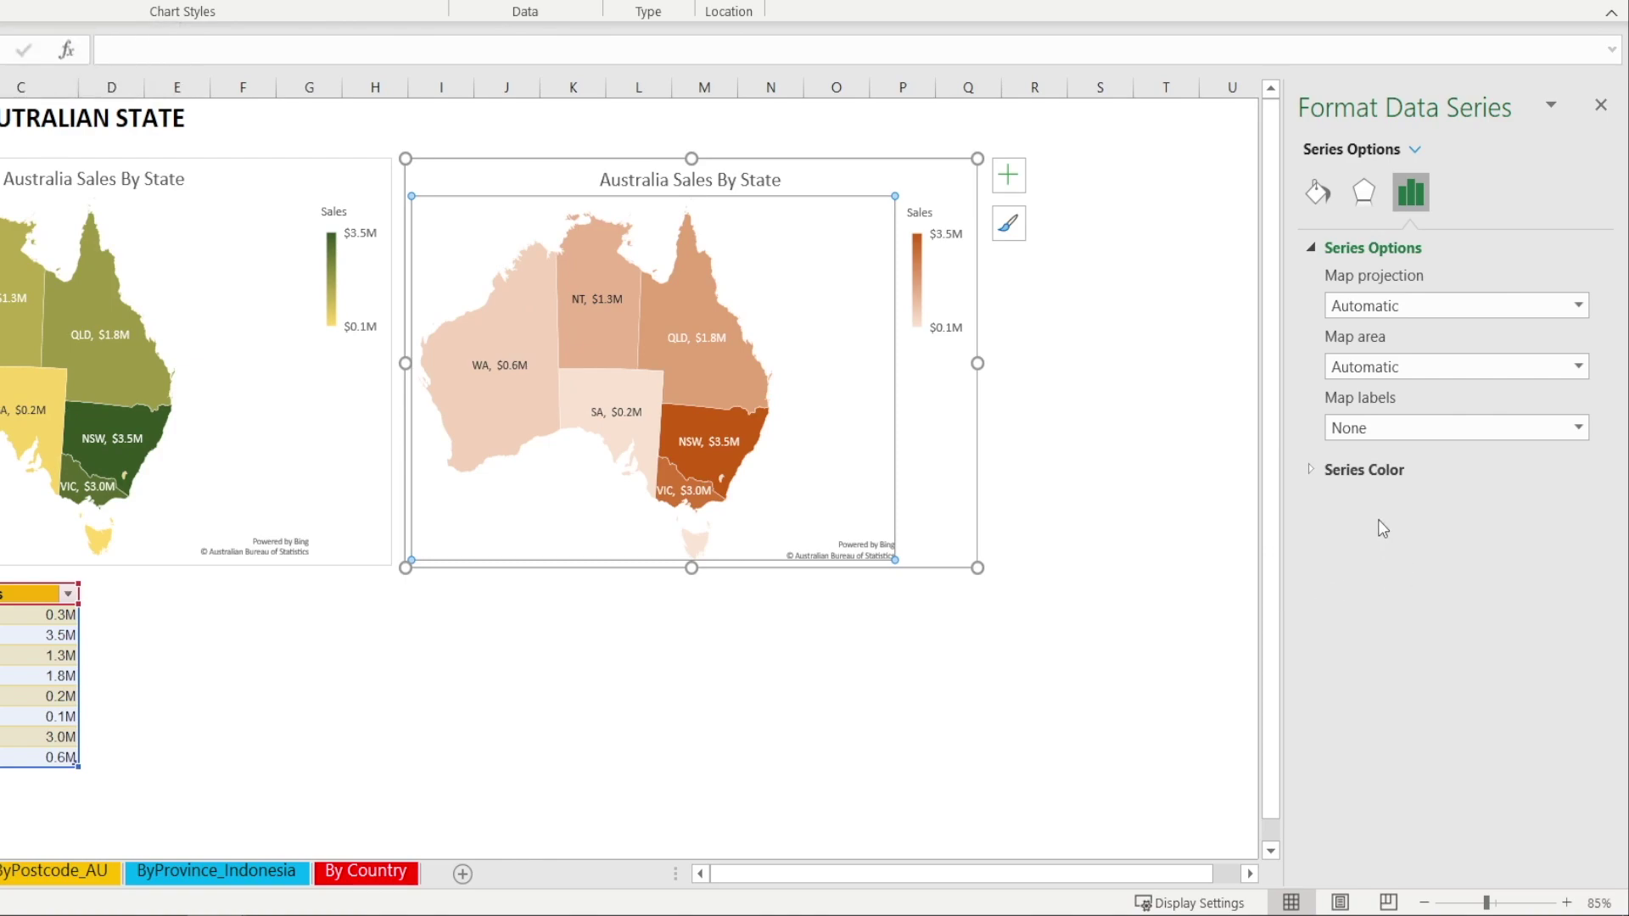
Set the series gradient to light gold for the lowest sales and dark green for the highest.
left_click(1314, 472)
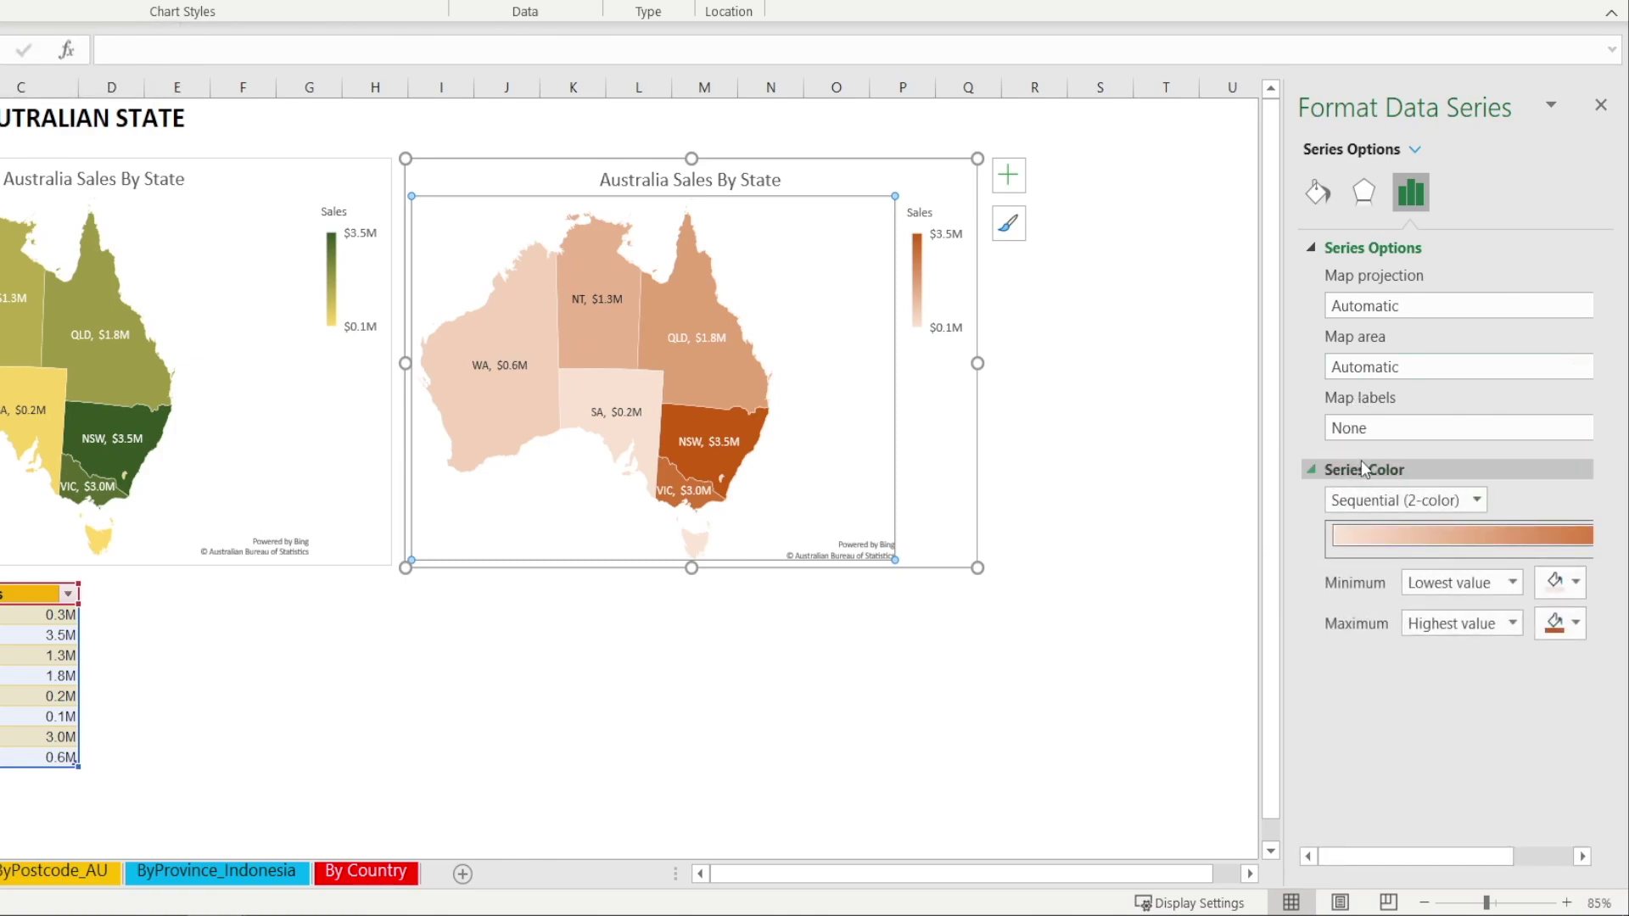
left_click(1579, 584)
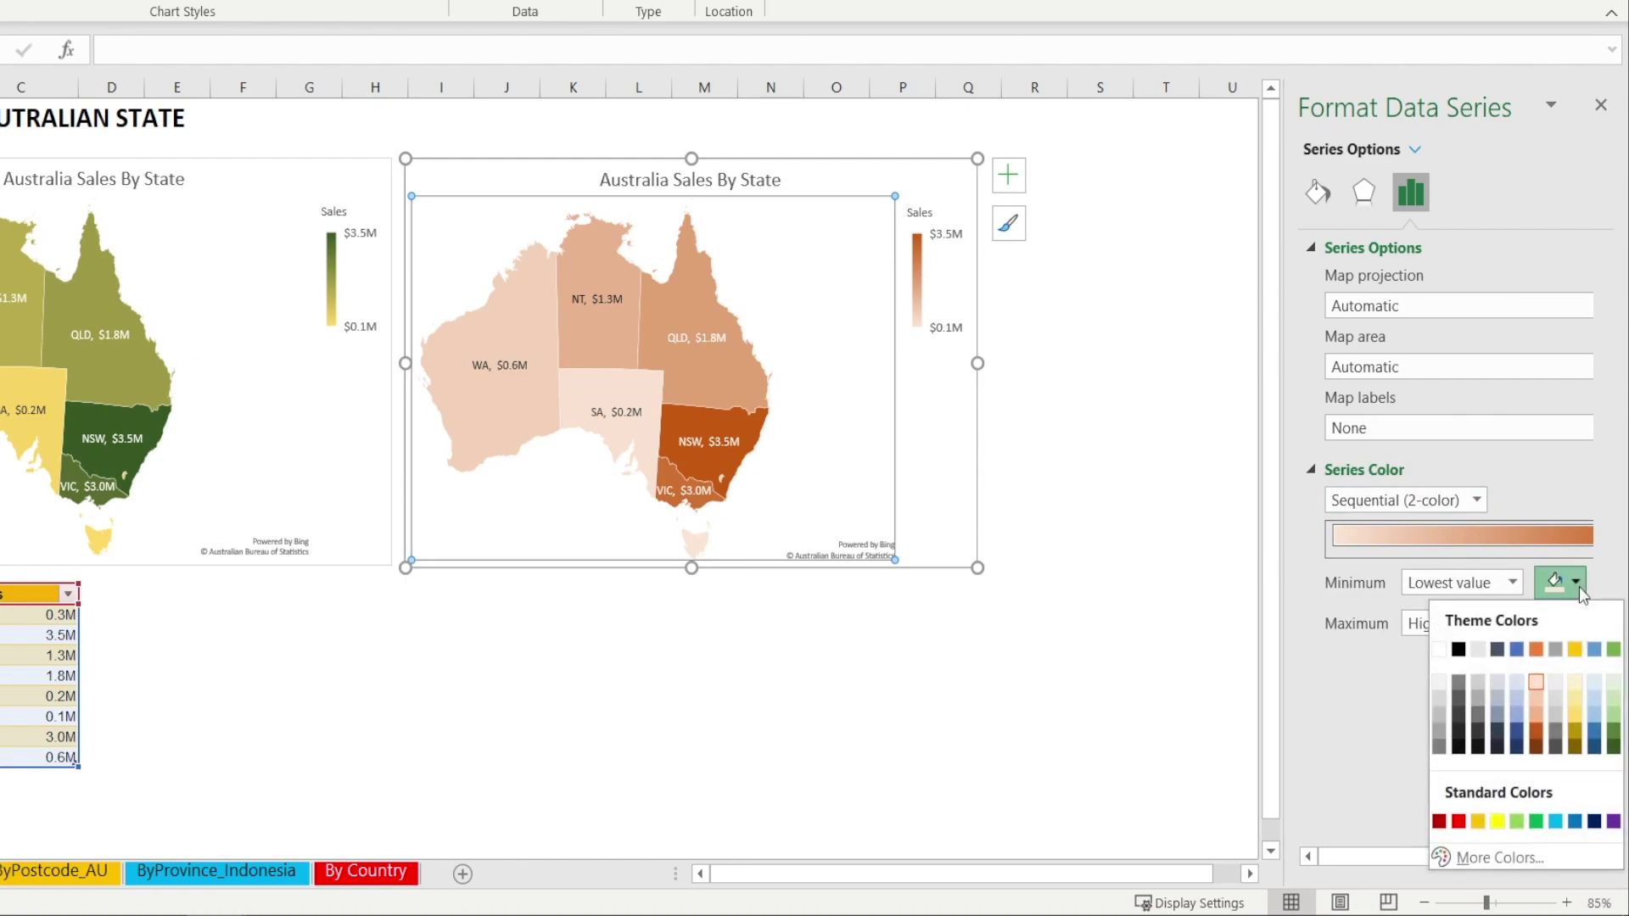
left_click(1578, 699)
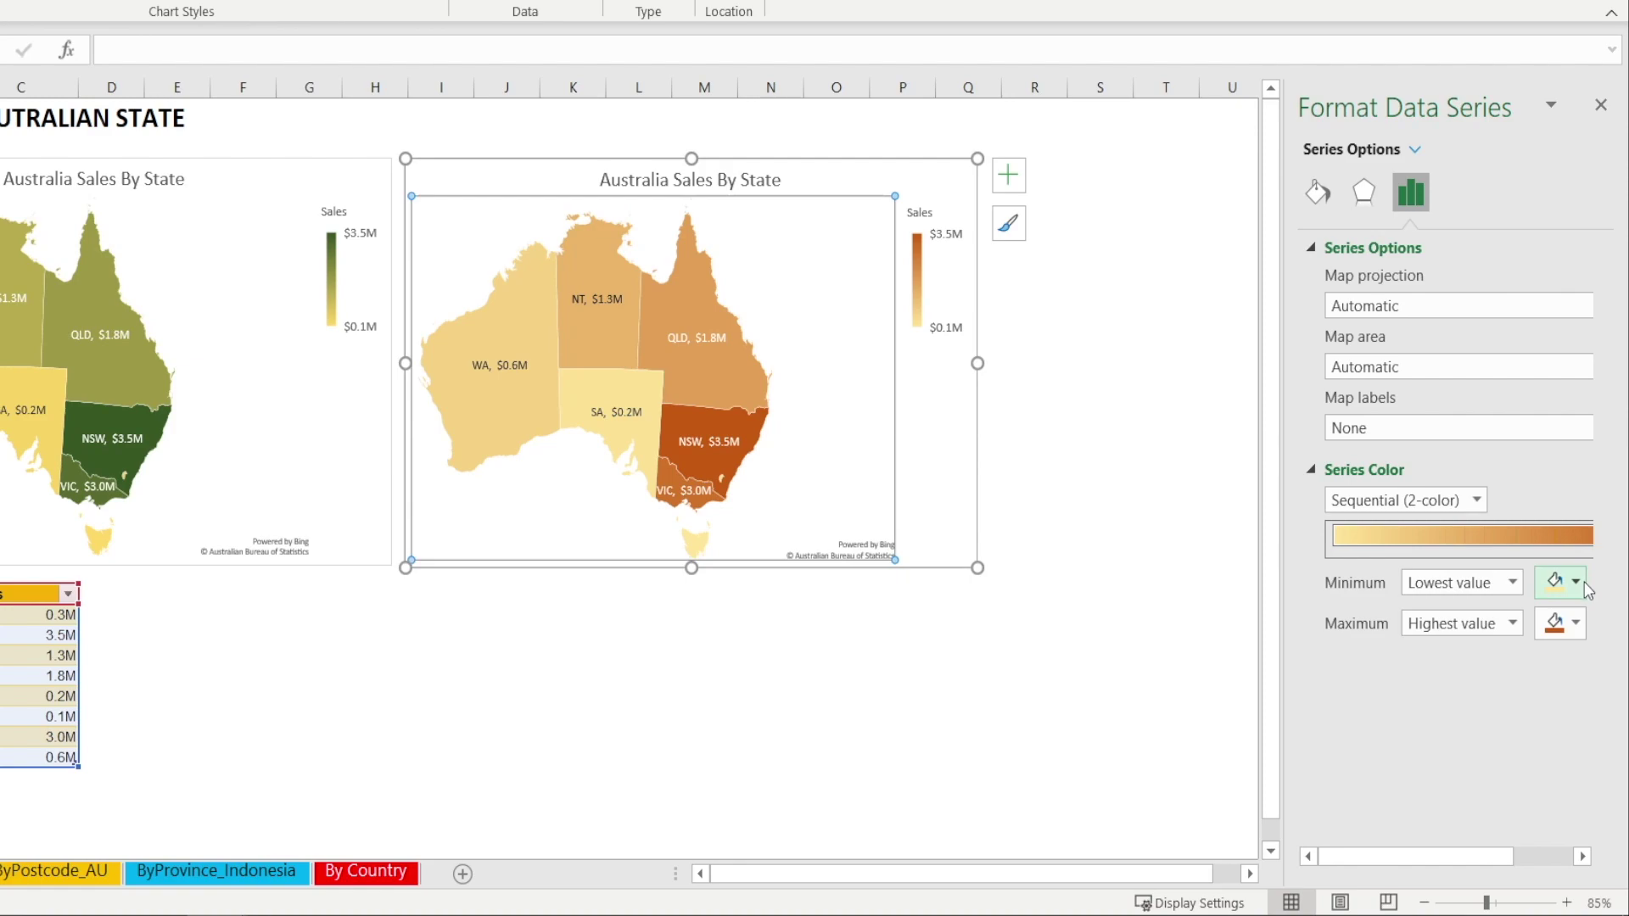
left_click(1576, 624)
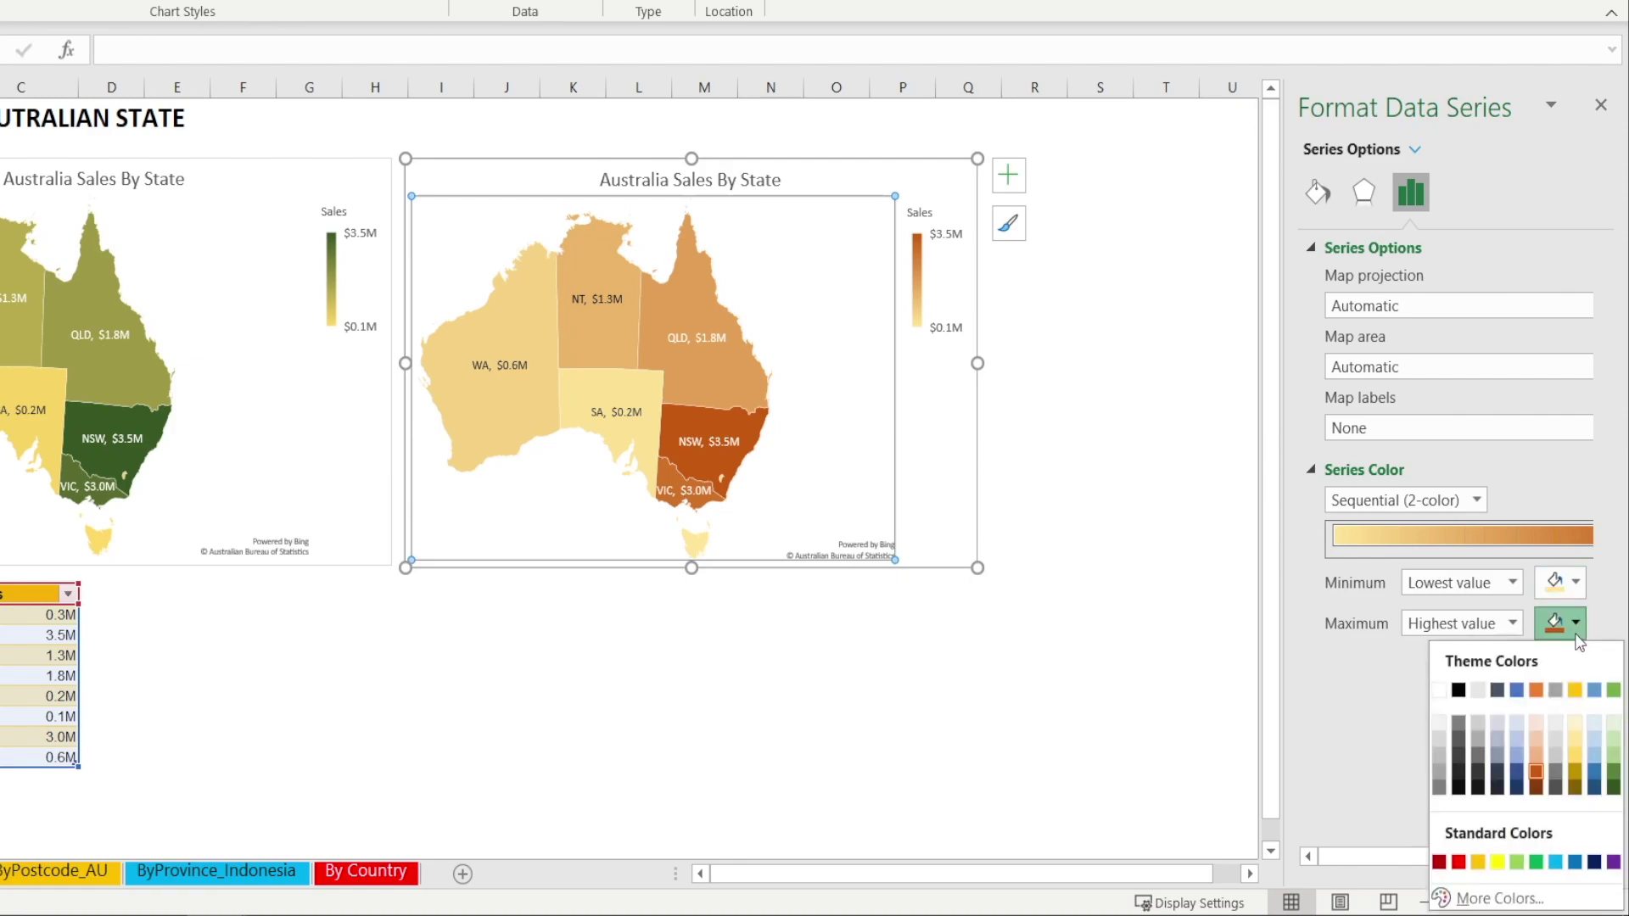
left_click(1613, 788)
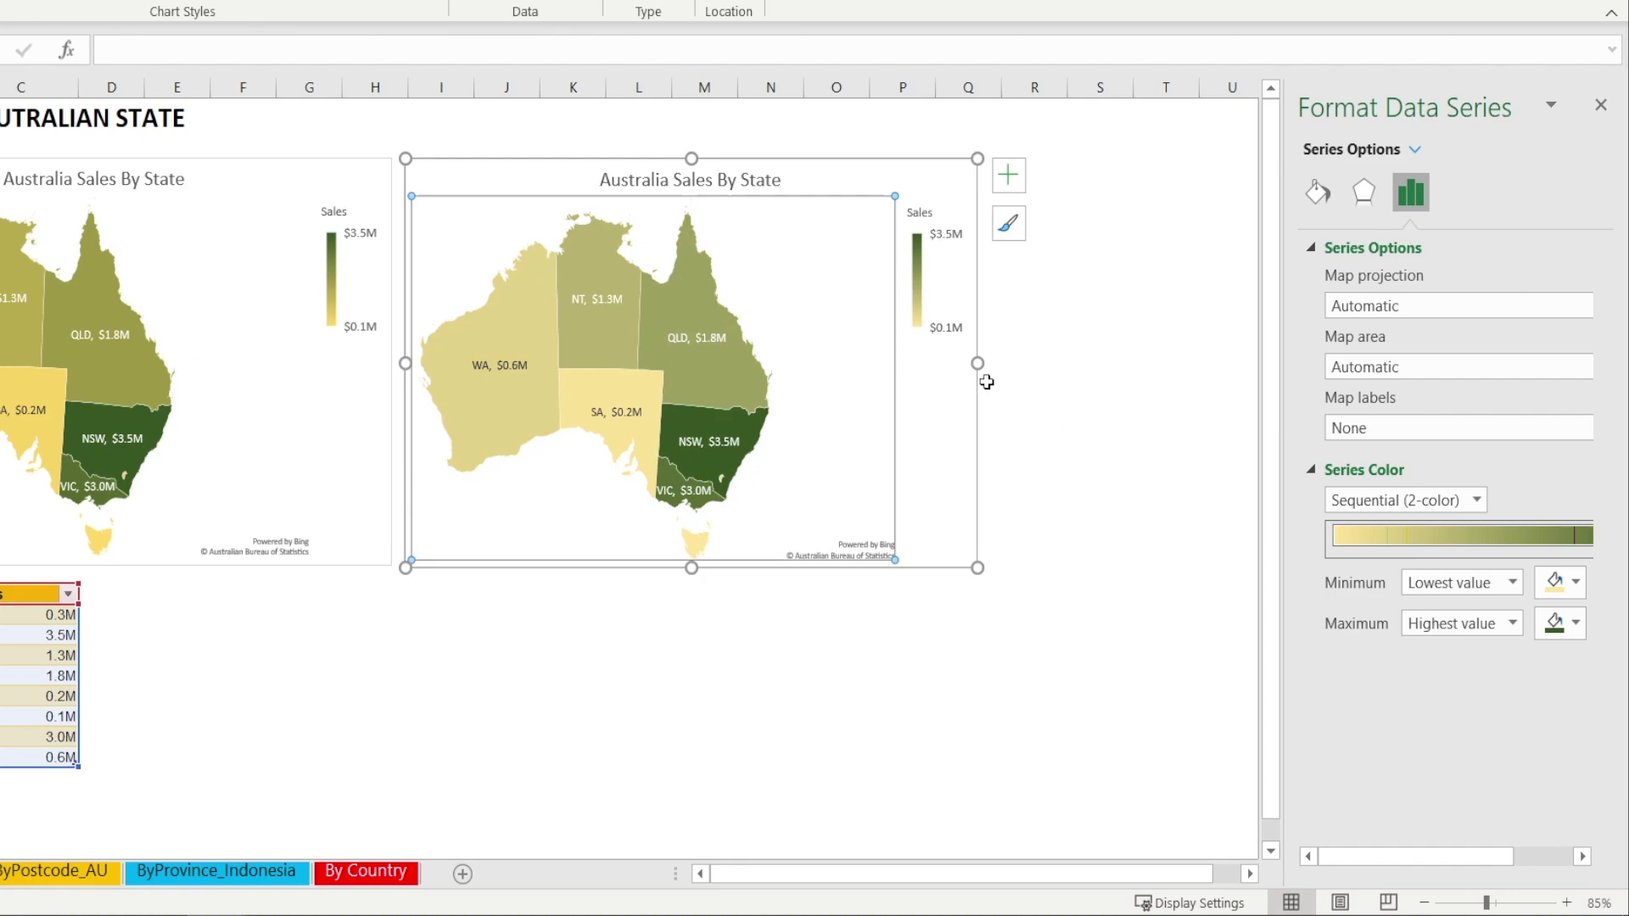
left_click(1198, 587)
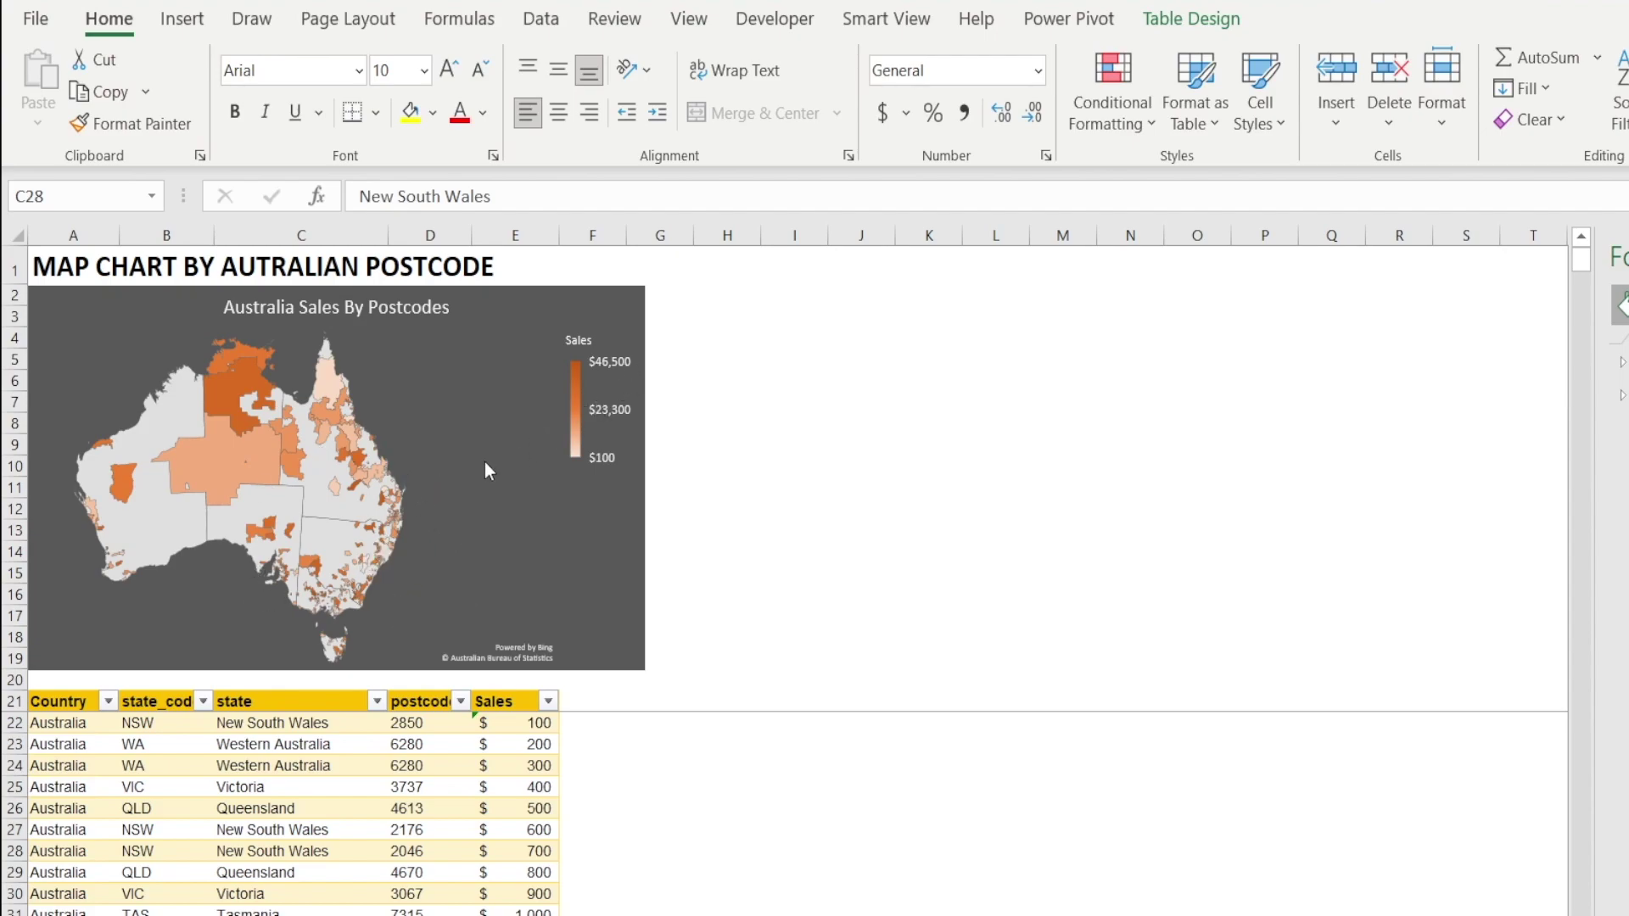
Inspect the ByPostcode_AU postcode filter and Sales formulas, then select a cell in the table.
mouse_move(578, 366)
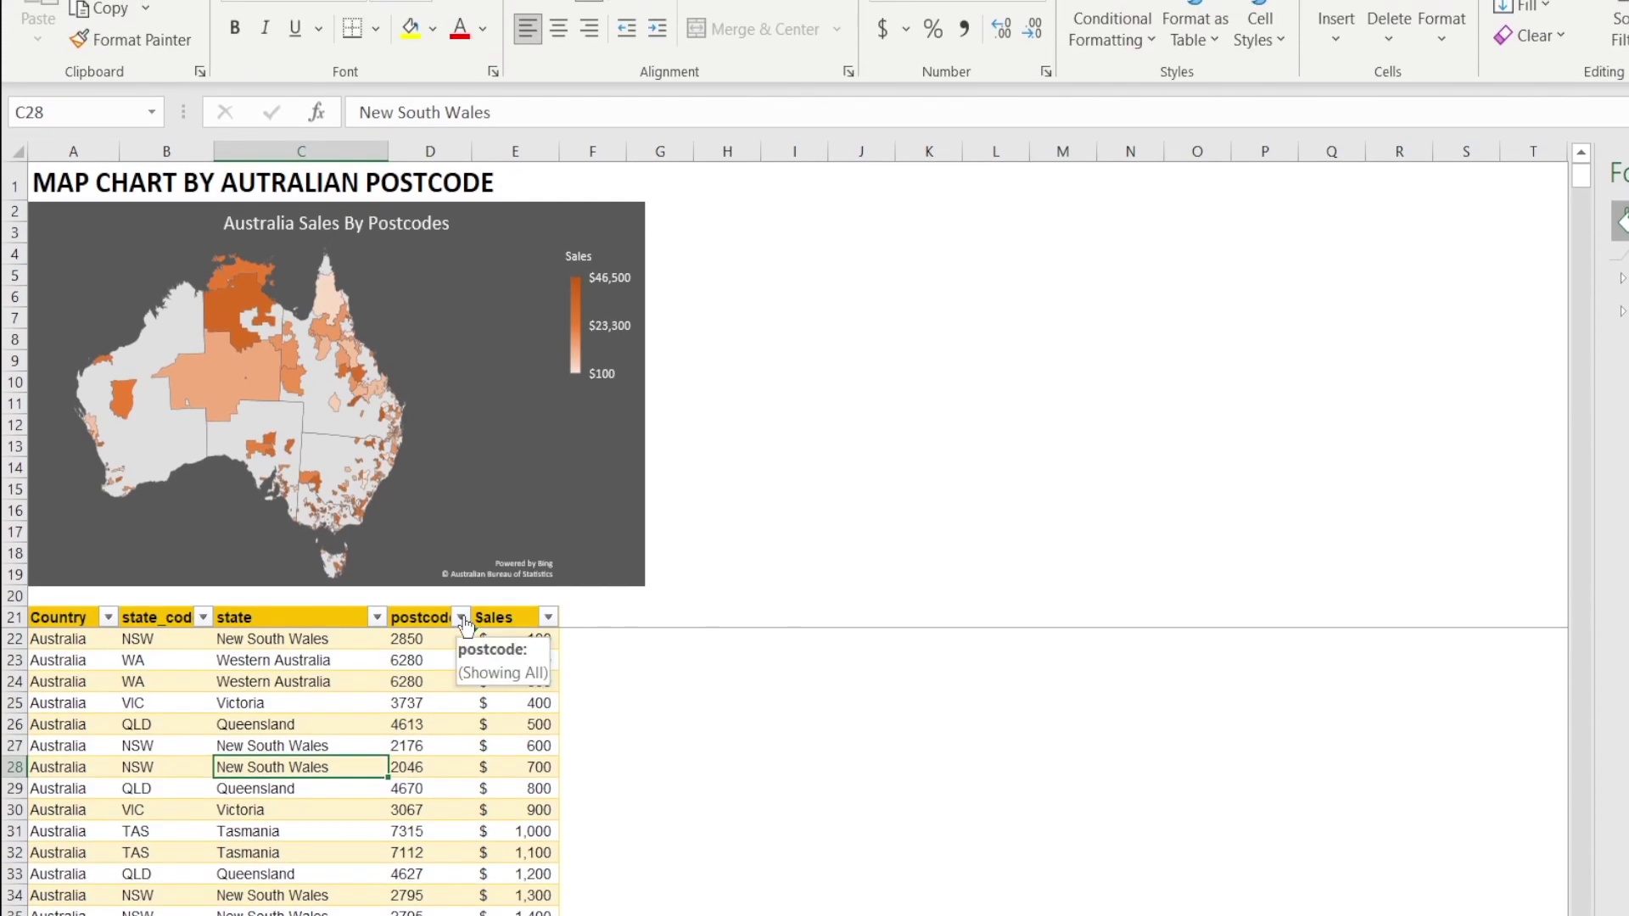
left_click(461, 531)
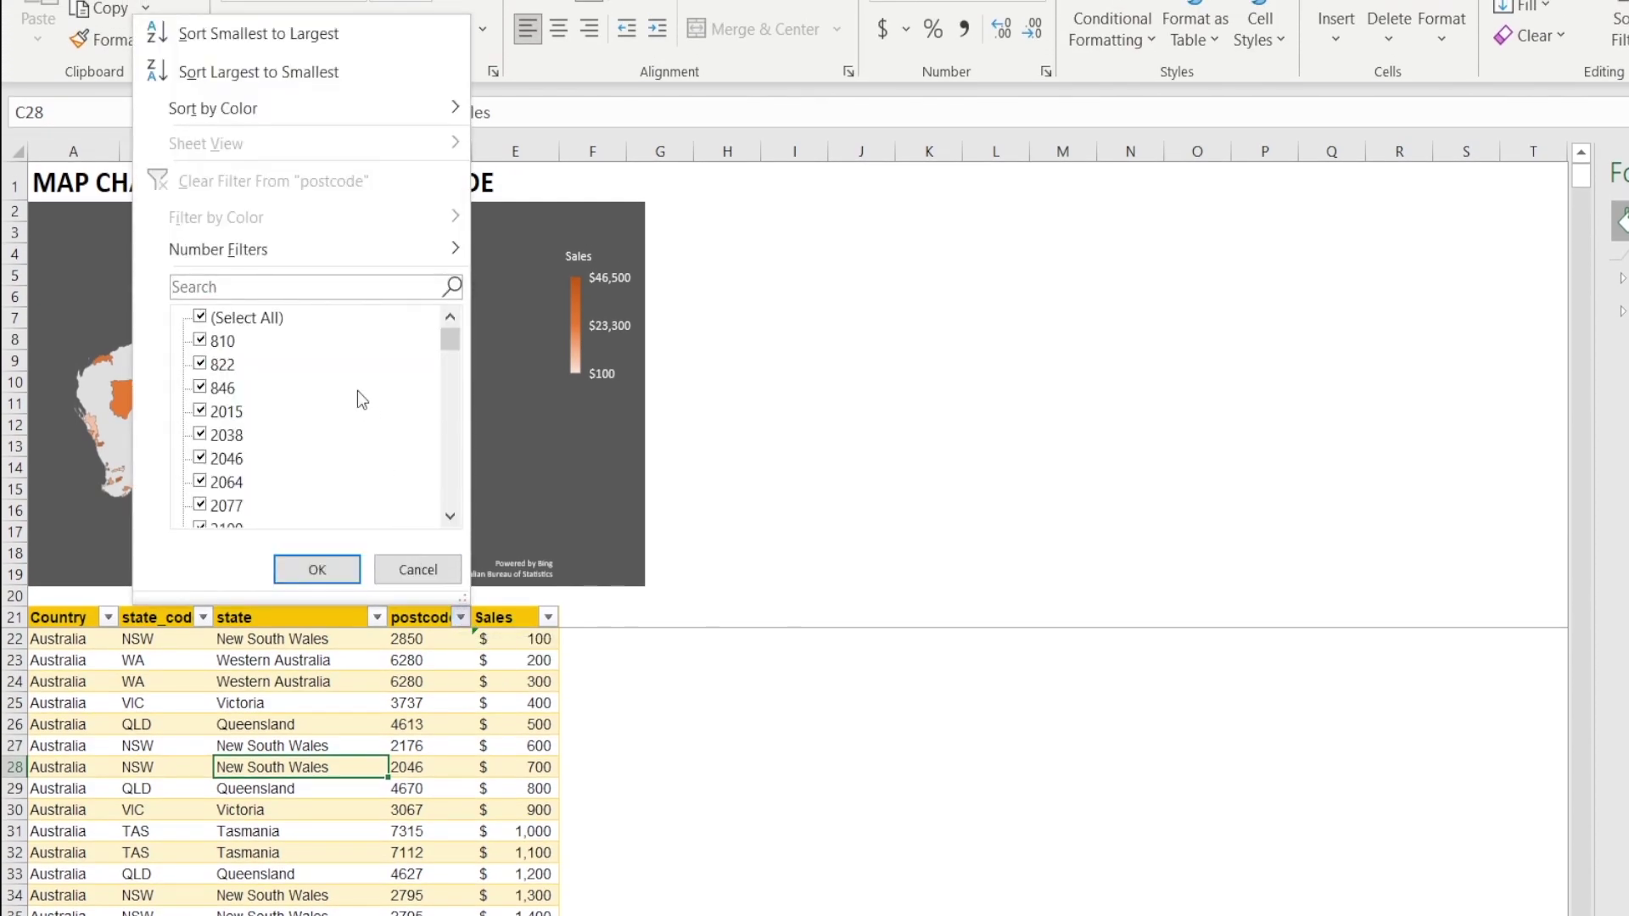
left_click(475, 708)
left_click(518, 746)
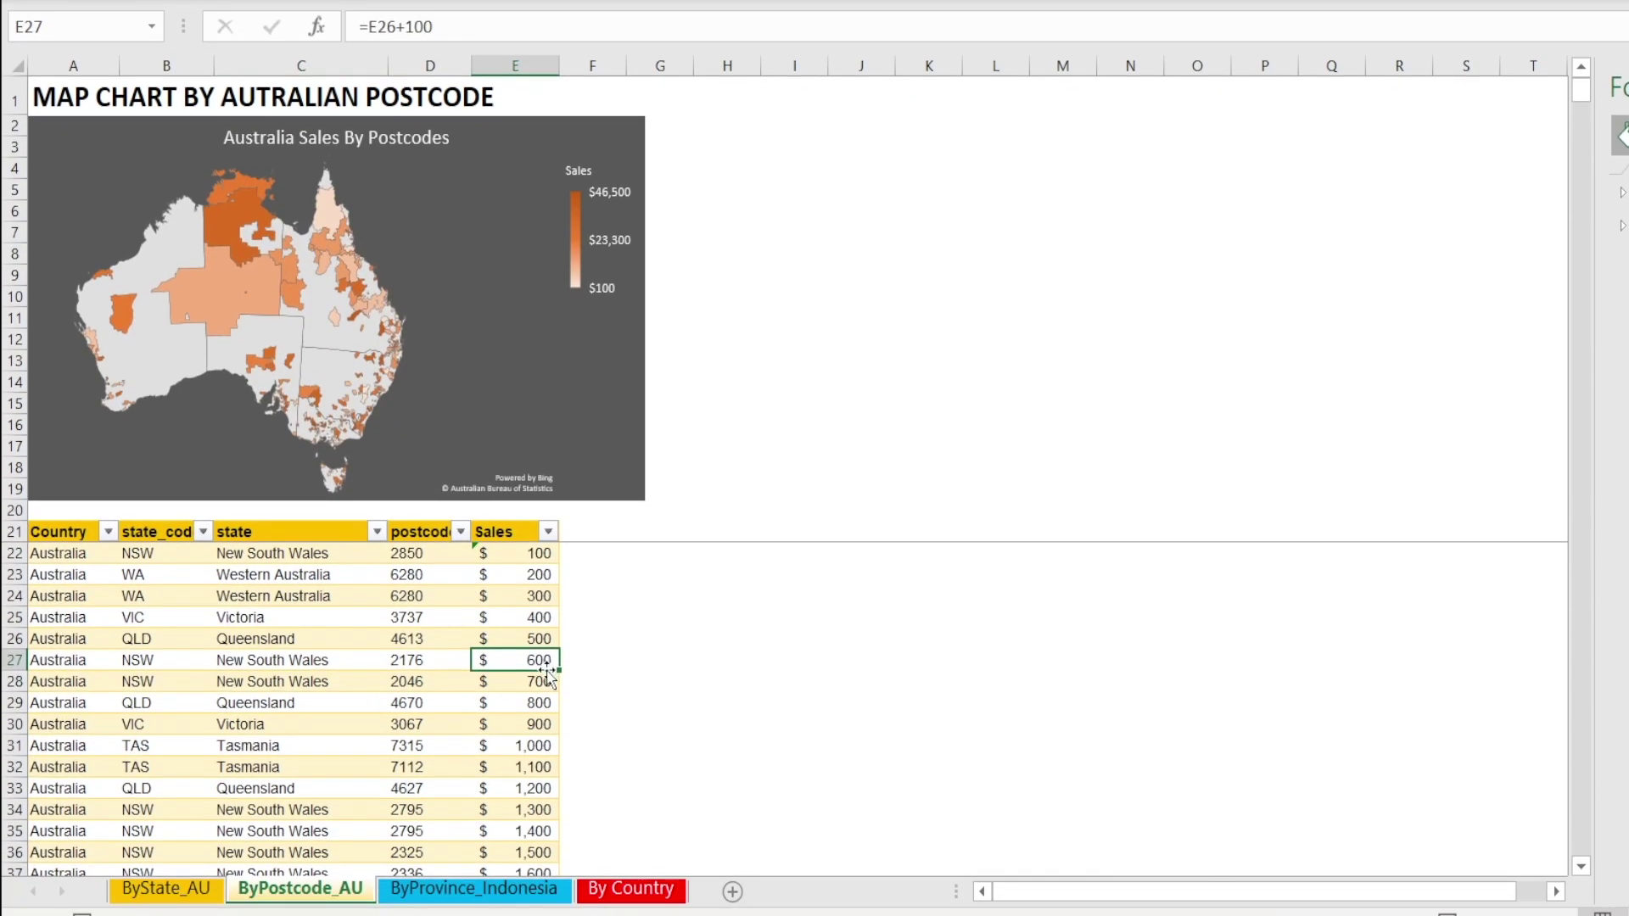
scroll(544, 756, "down", 1)
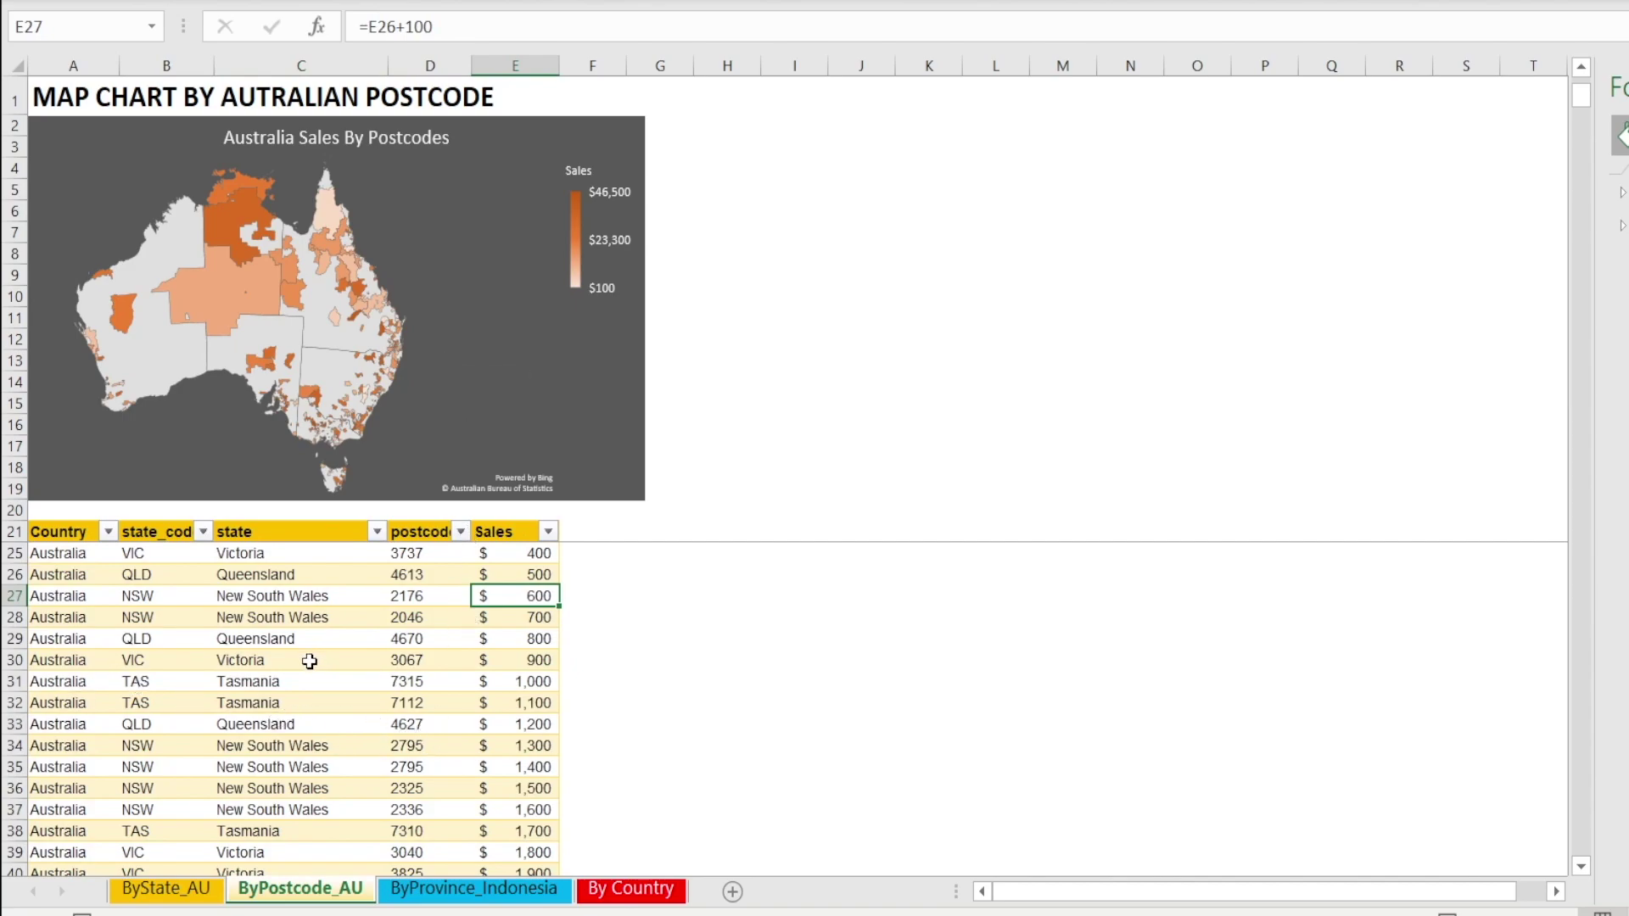
left_click(440, 678)
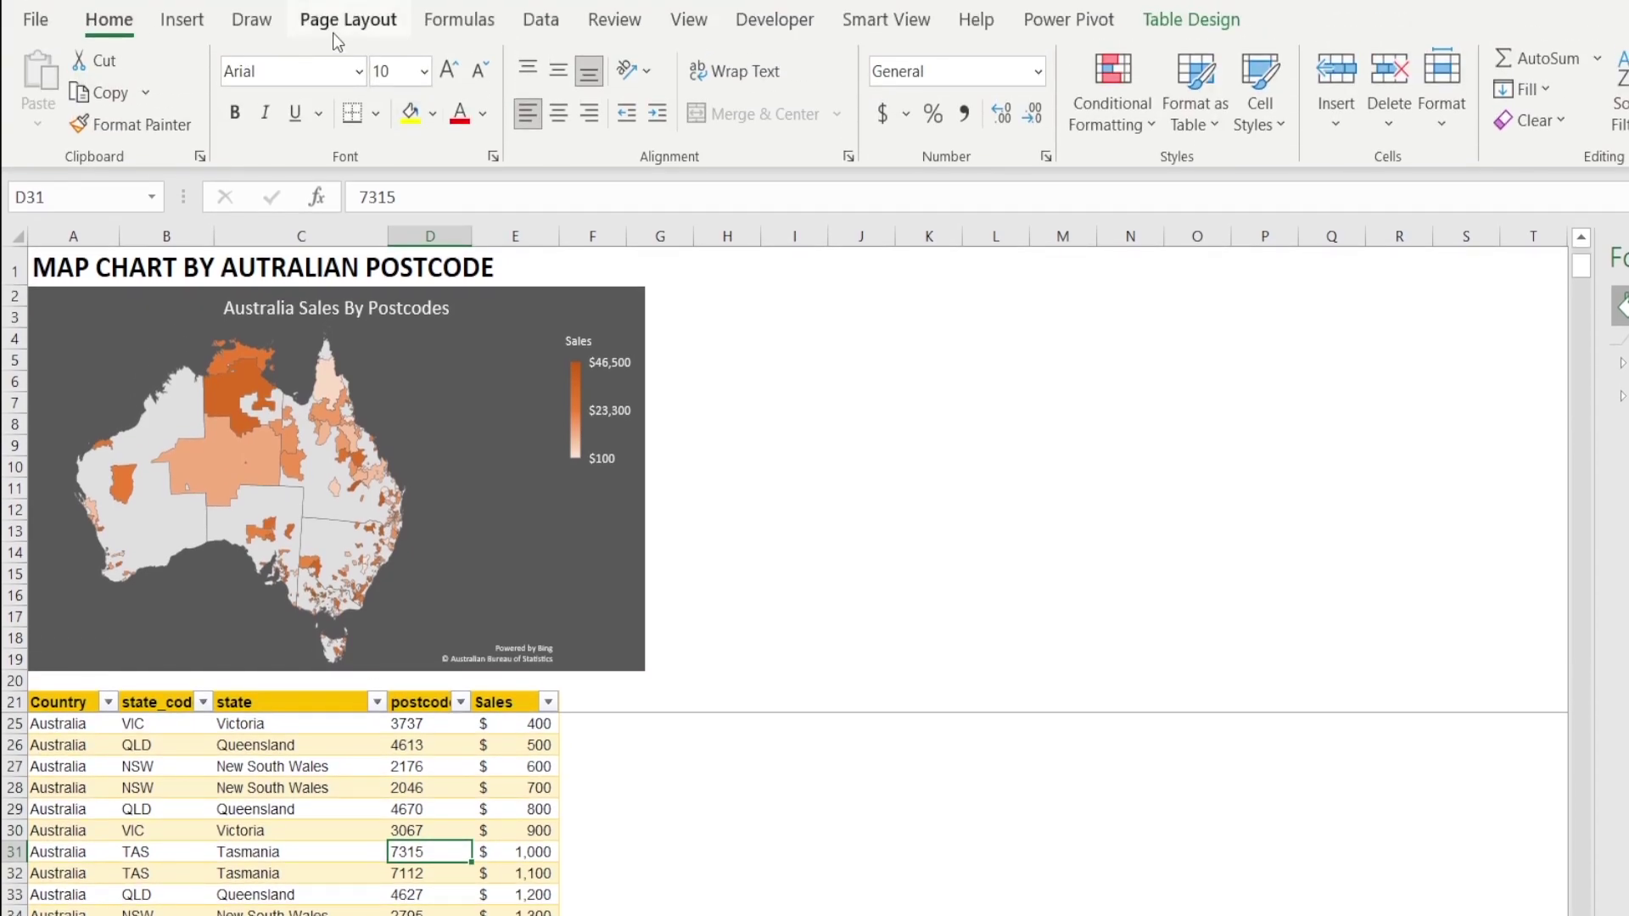
left_click(190, 23)
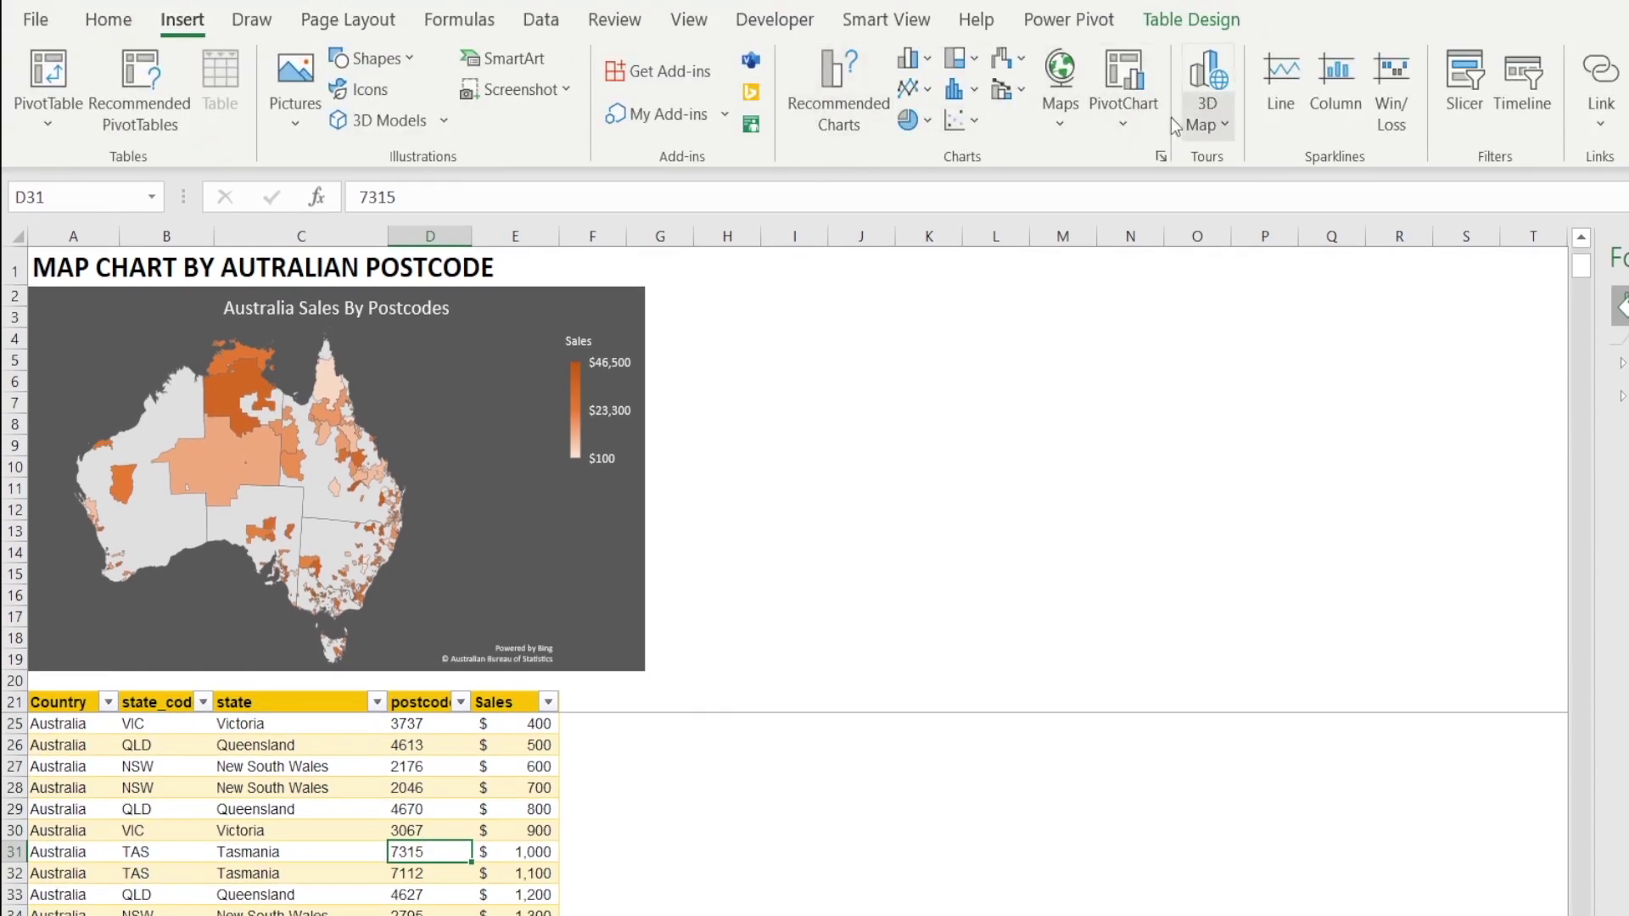
Insert a filled map of the postcode table, placed and sized beside the first map.
left_click(1061, 85)
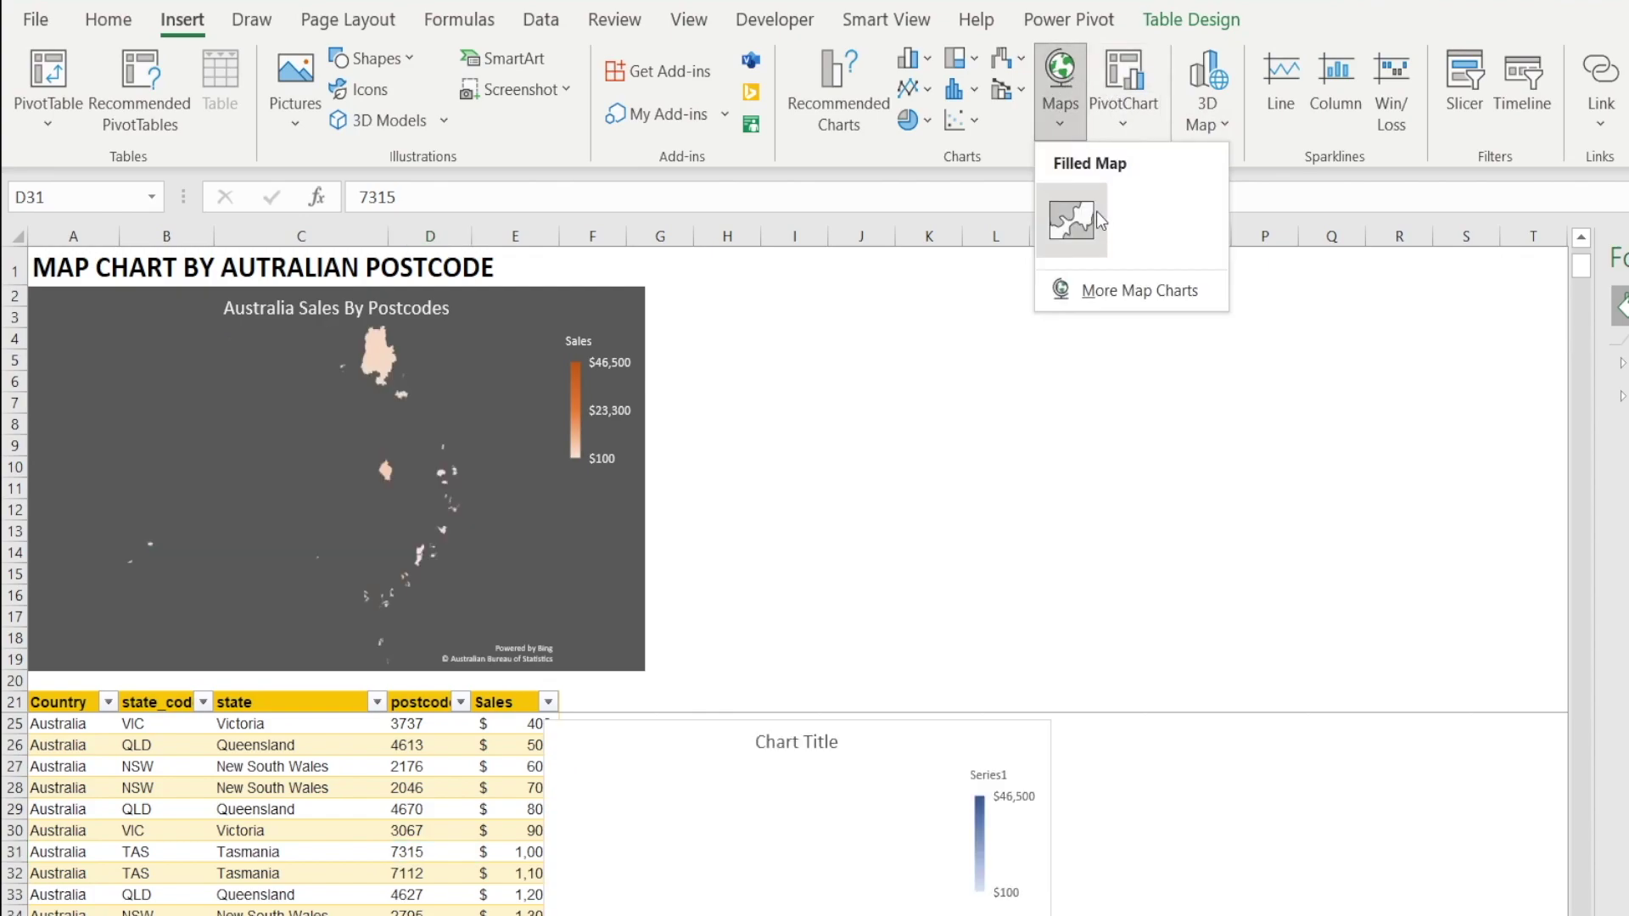
left_click(1097, 213)
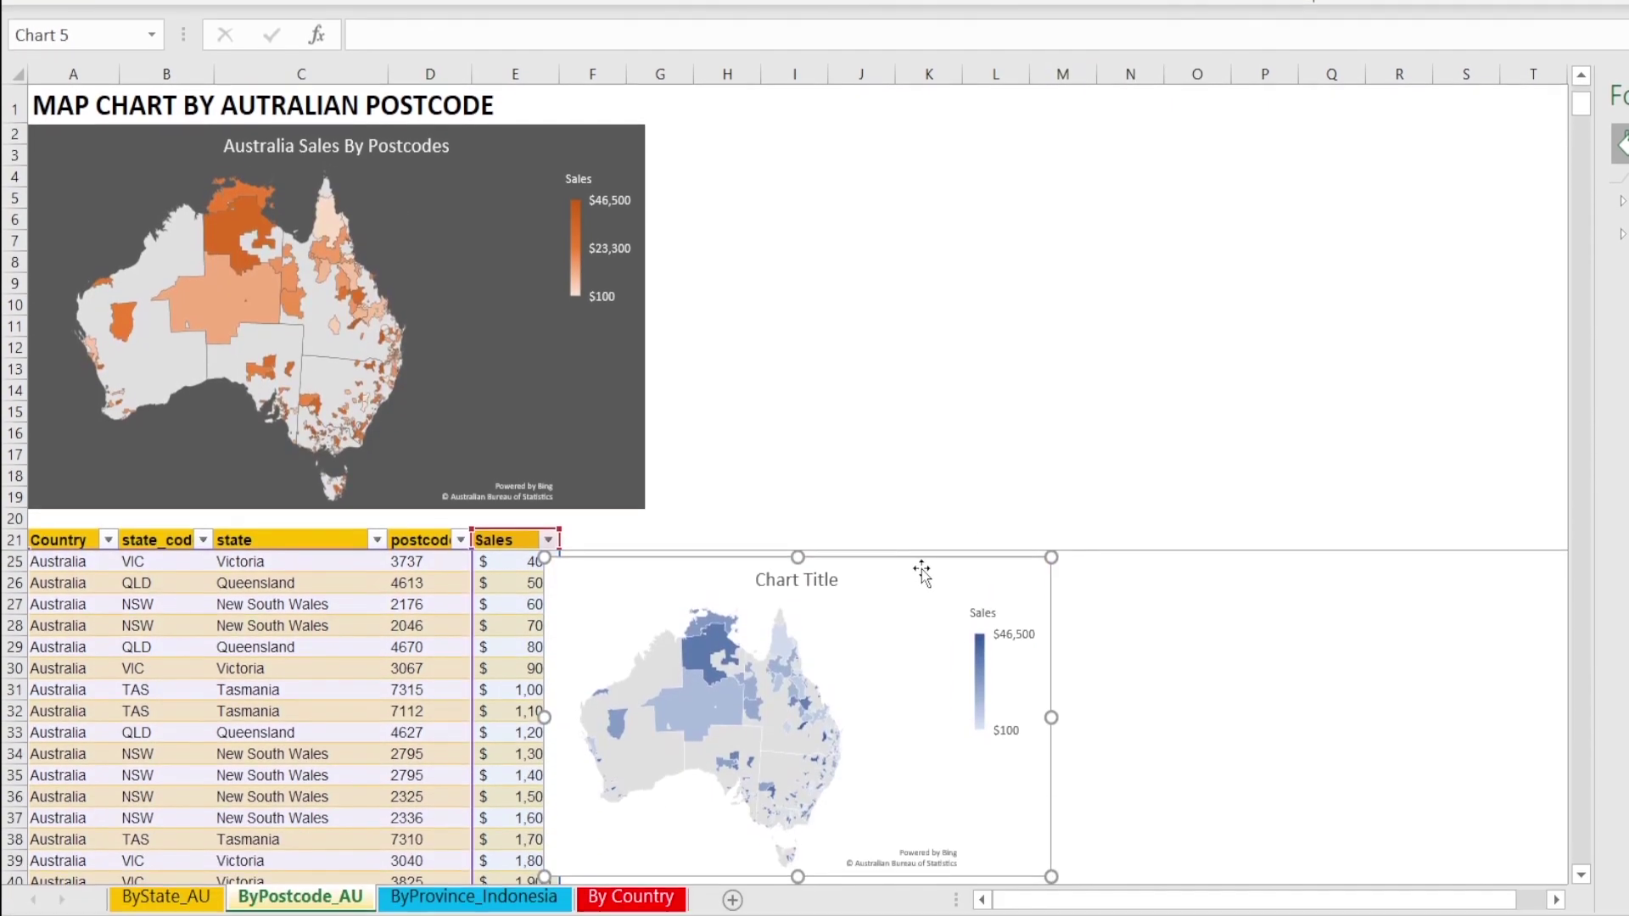
left_click_drag(972, 701, 1040, 495)
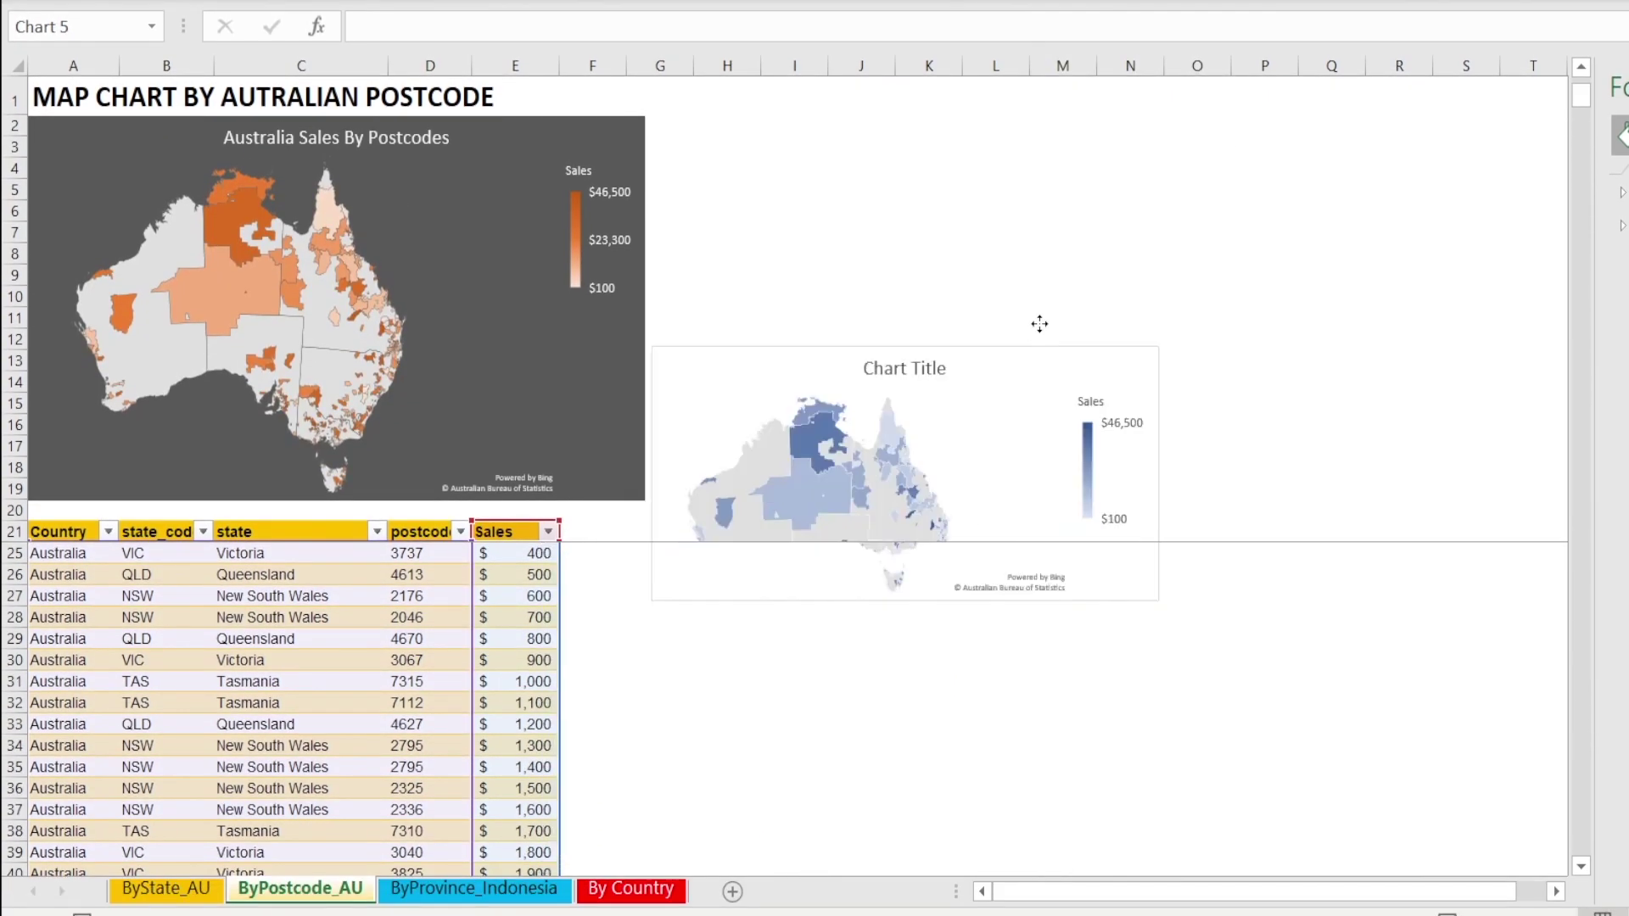
left_click_drag(1040, 324, 1057, 126)
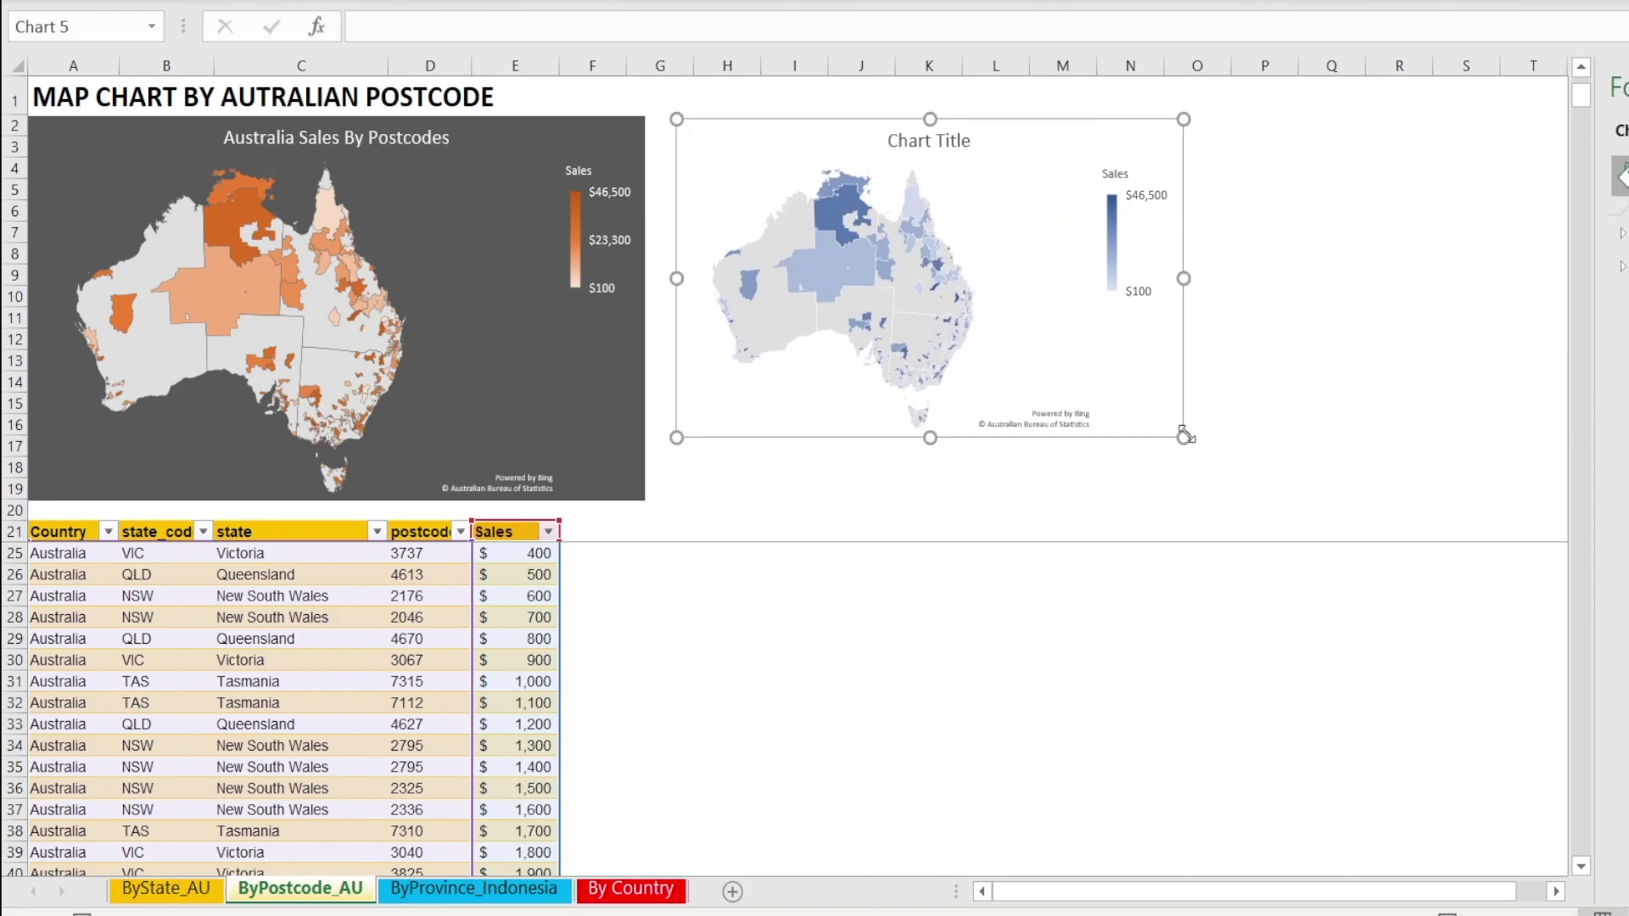
left_click_drag(1185, 435, 1265, 506)
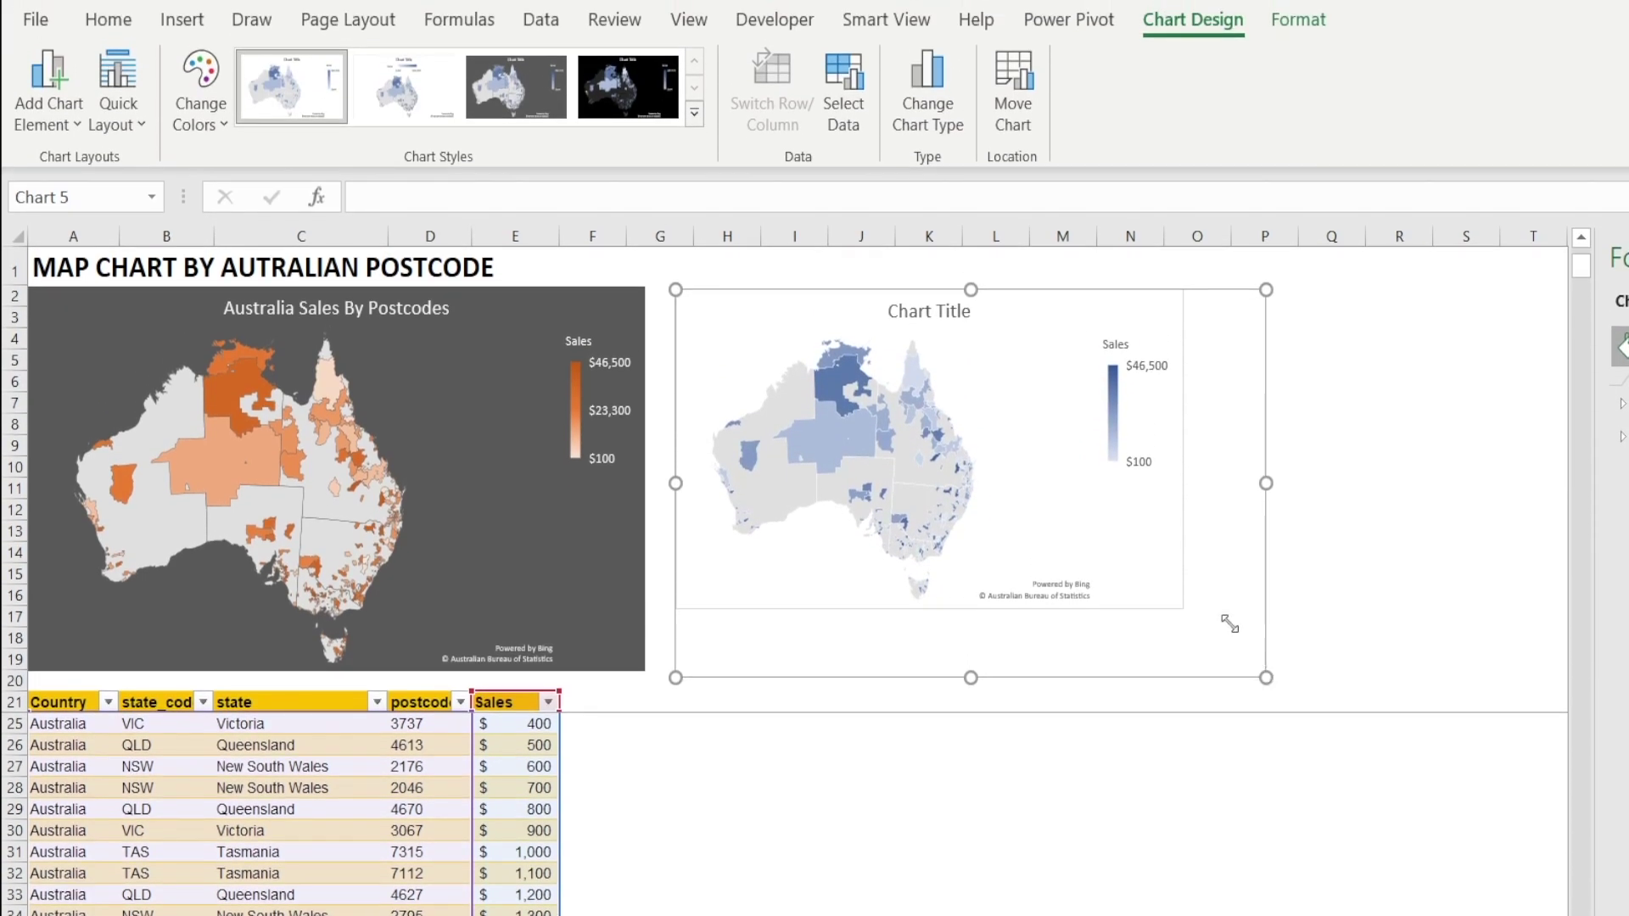
Give the new map the dark chart style and the orange Colorful Palette 3.
left_click(527, 112)
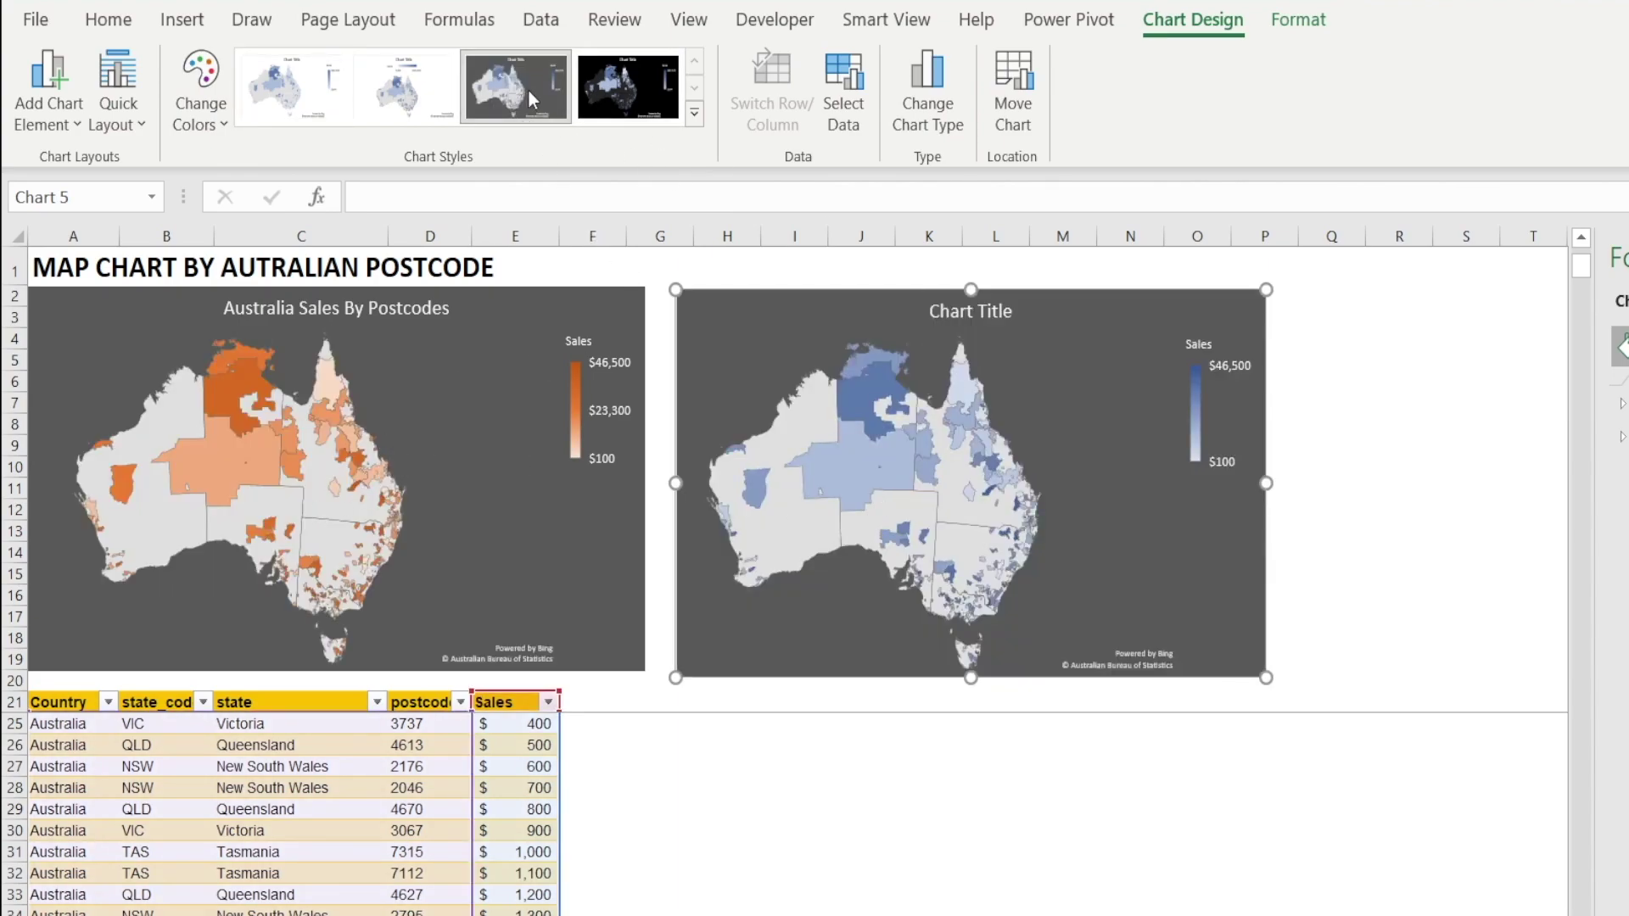
left_click(214, 124)
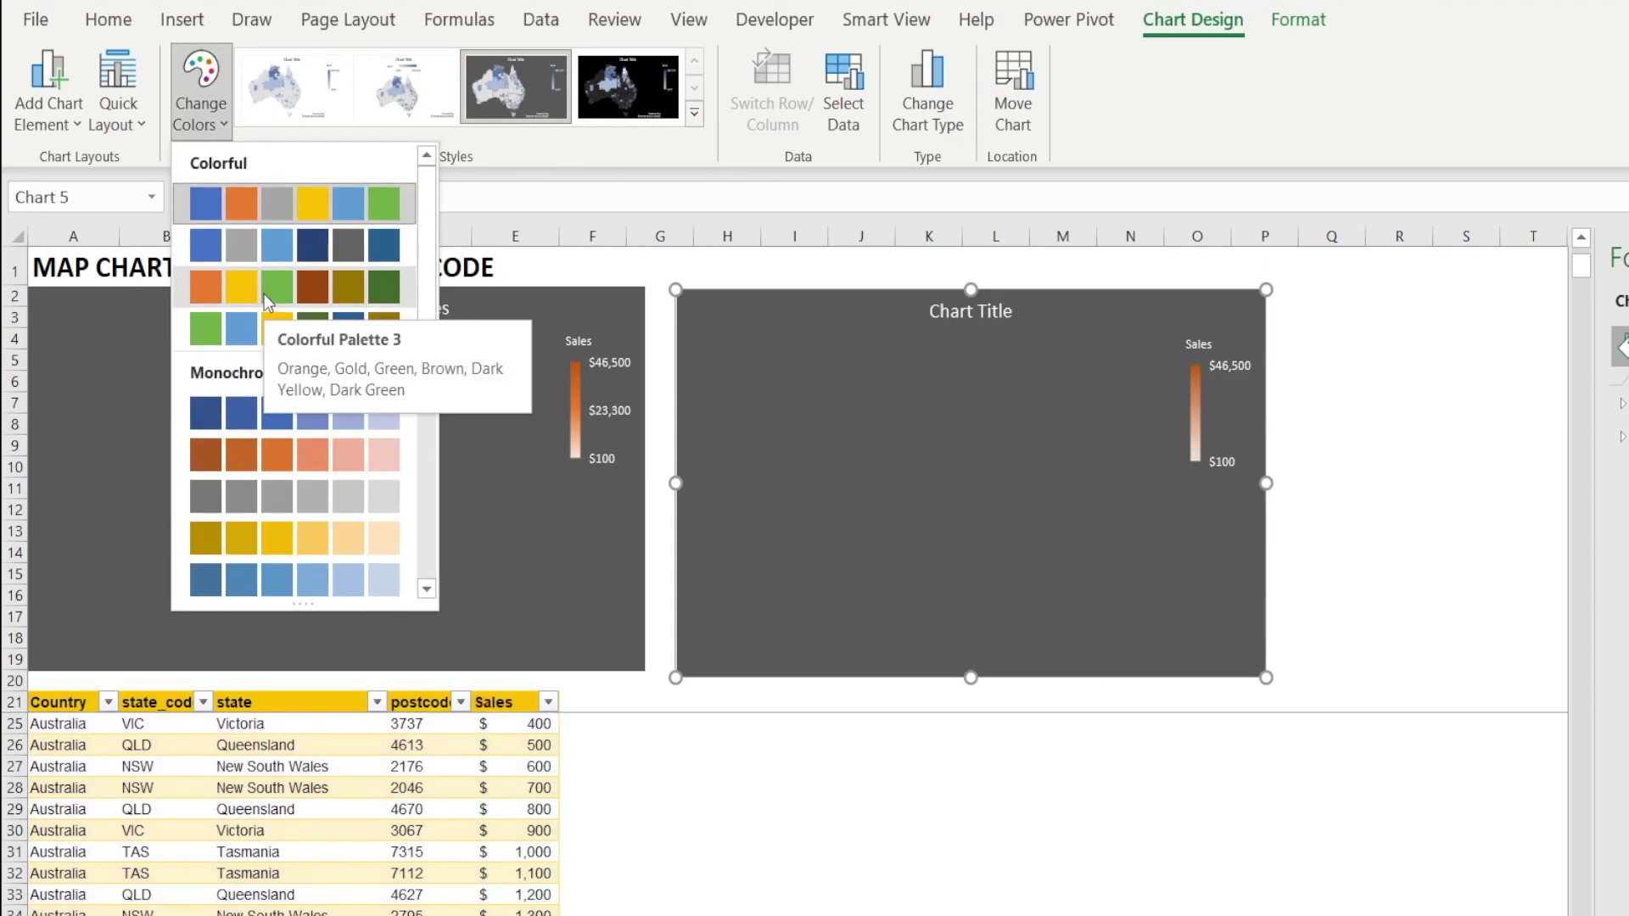
left_click(263, 294)
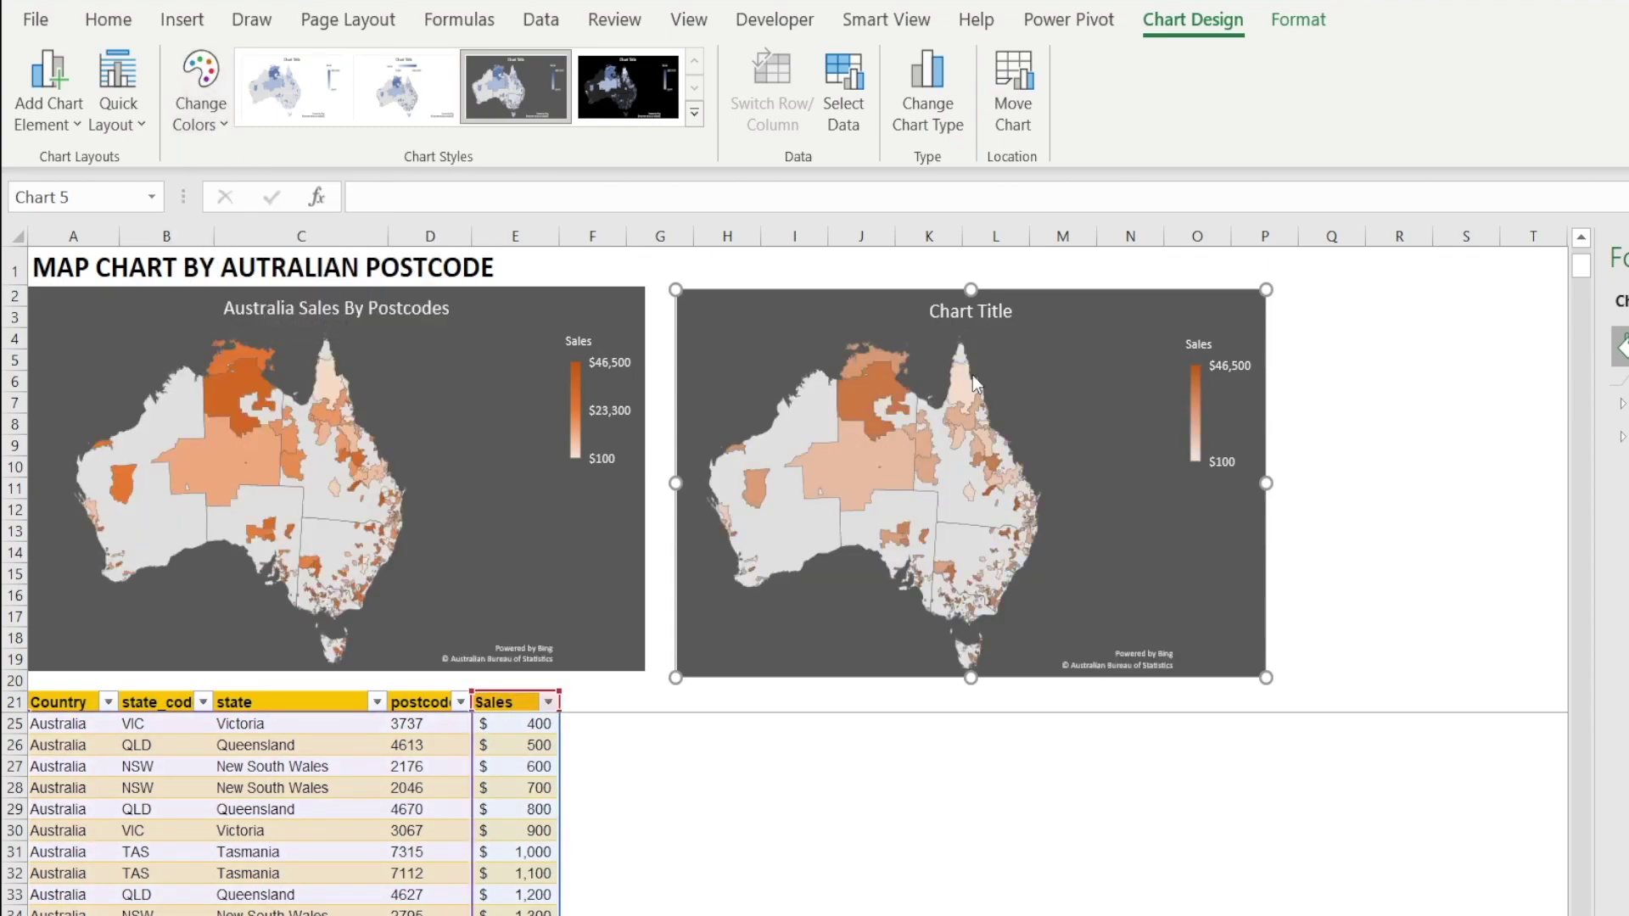
Title the new map 'Australia Sales By Postcodes'.
left_click(943, 312)
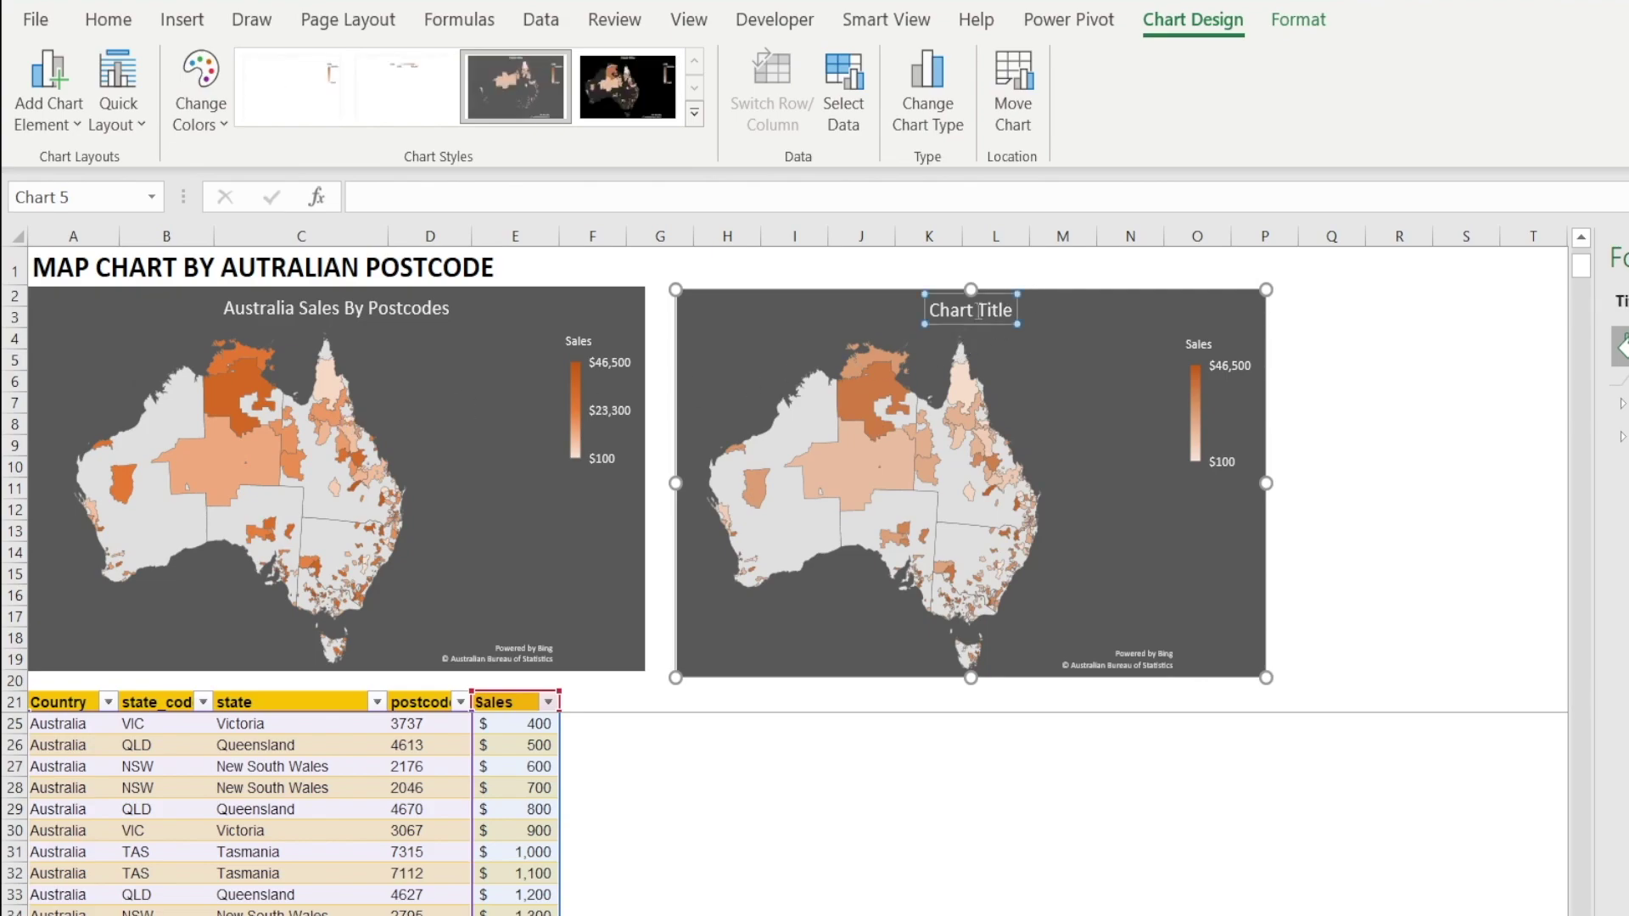
left_click_drag(942, 312, 1059, 302)
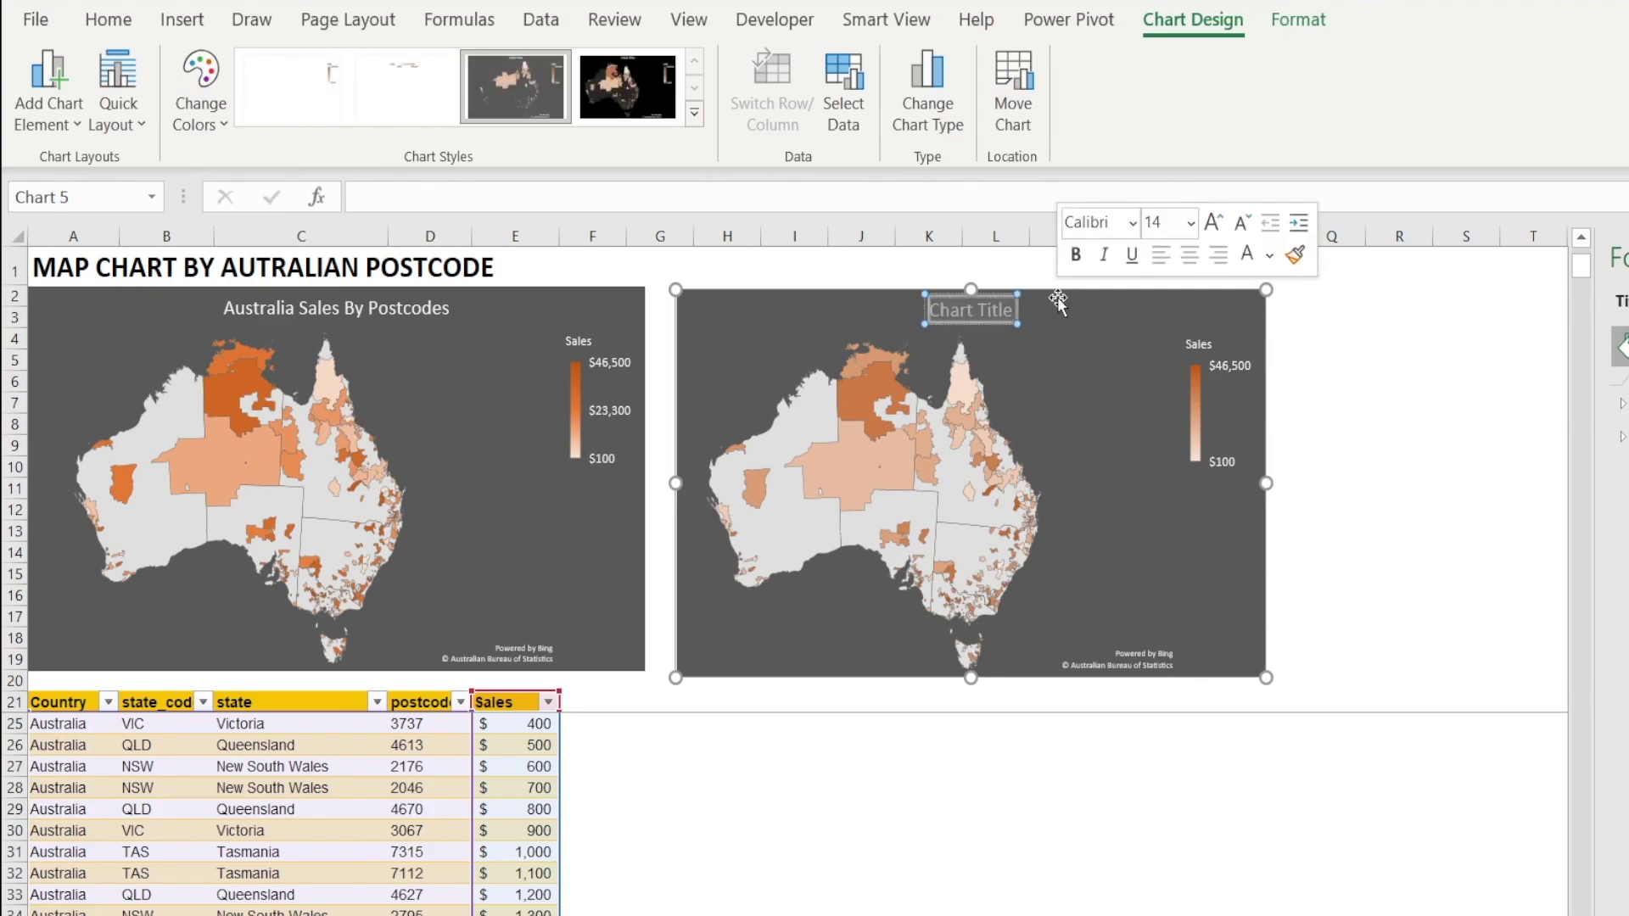
type("A")
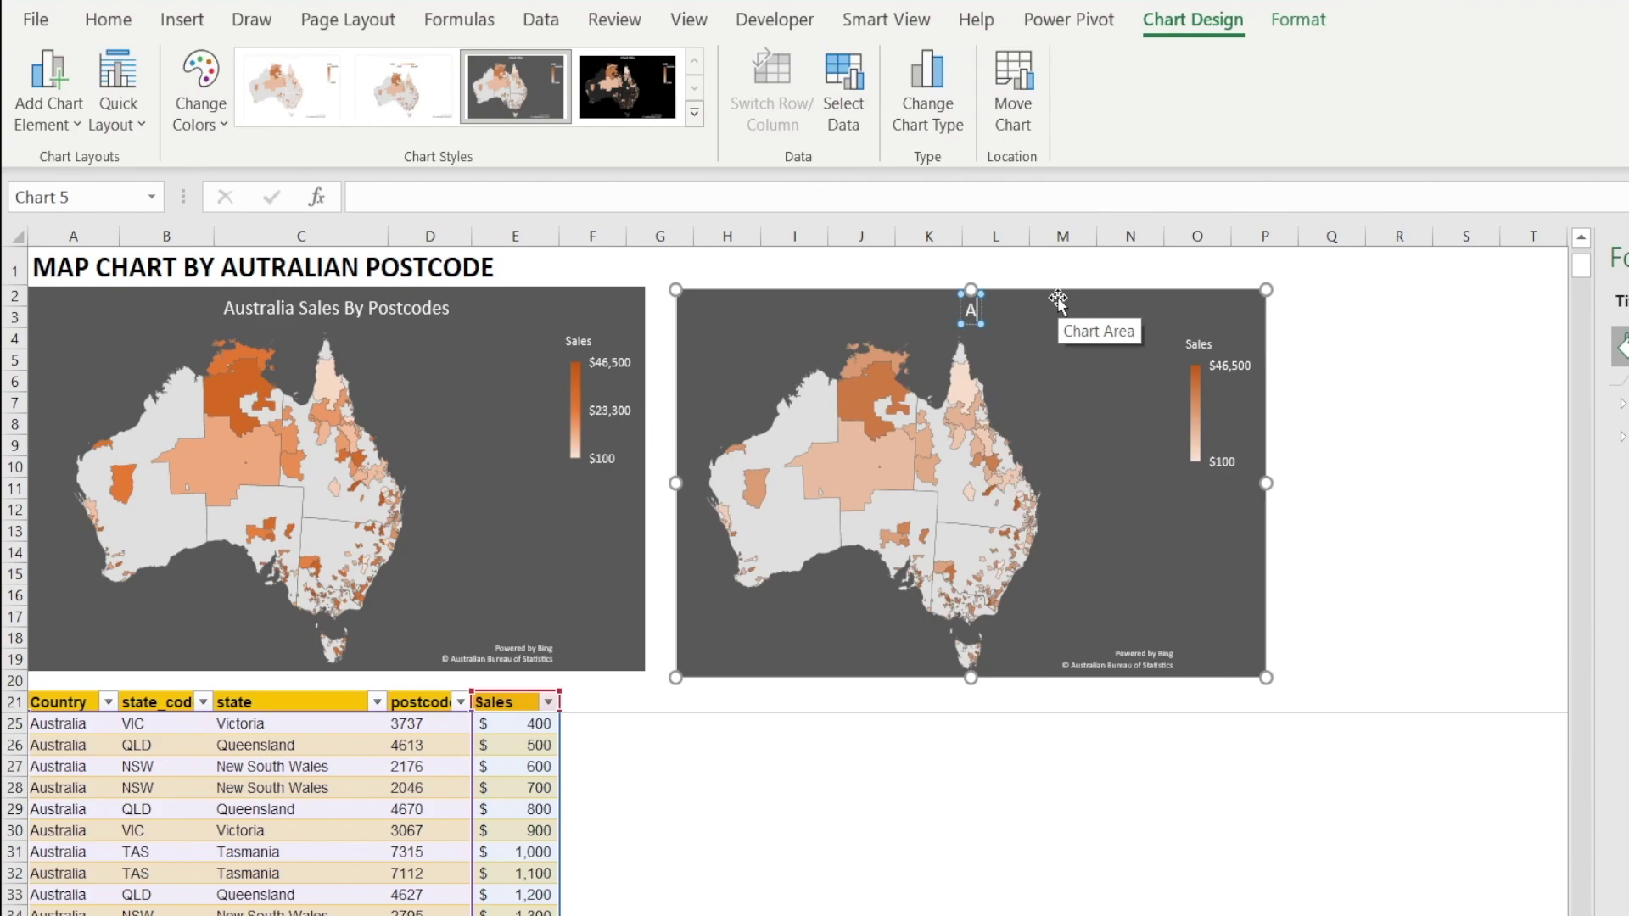
type("ustralia Sales")
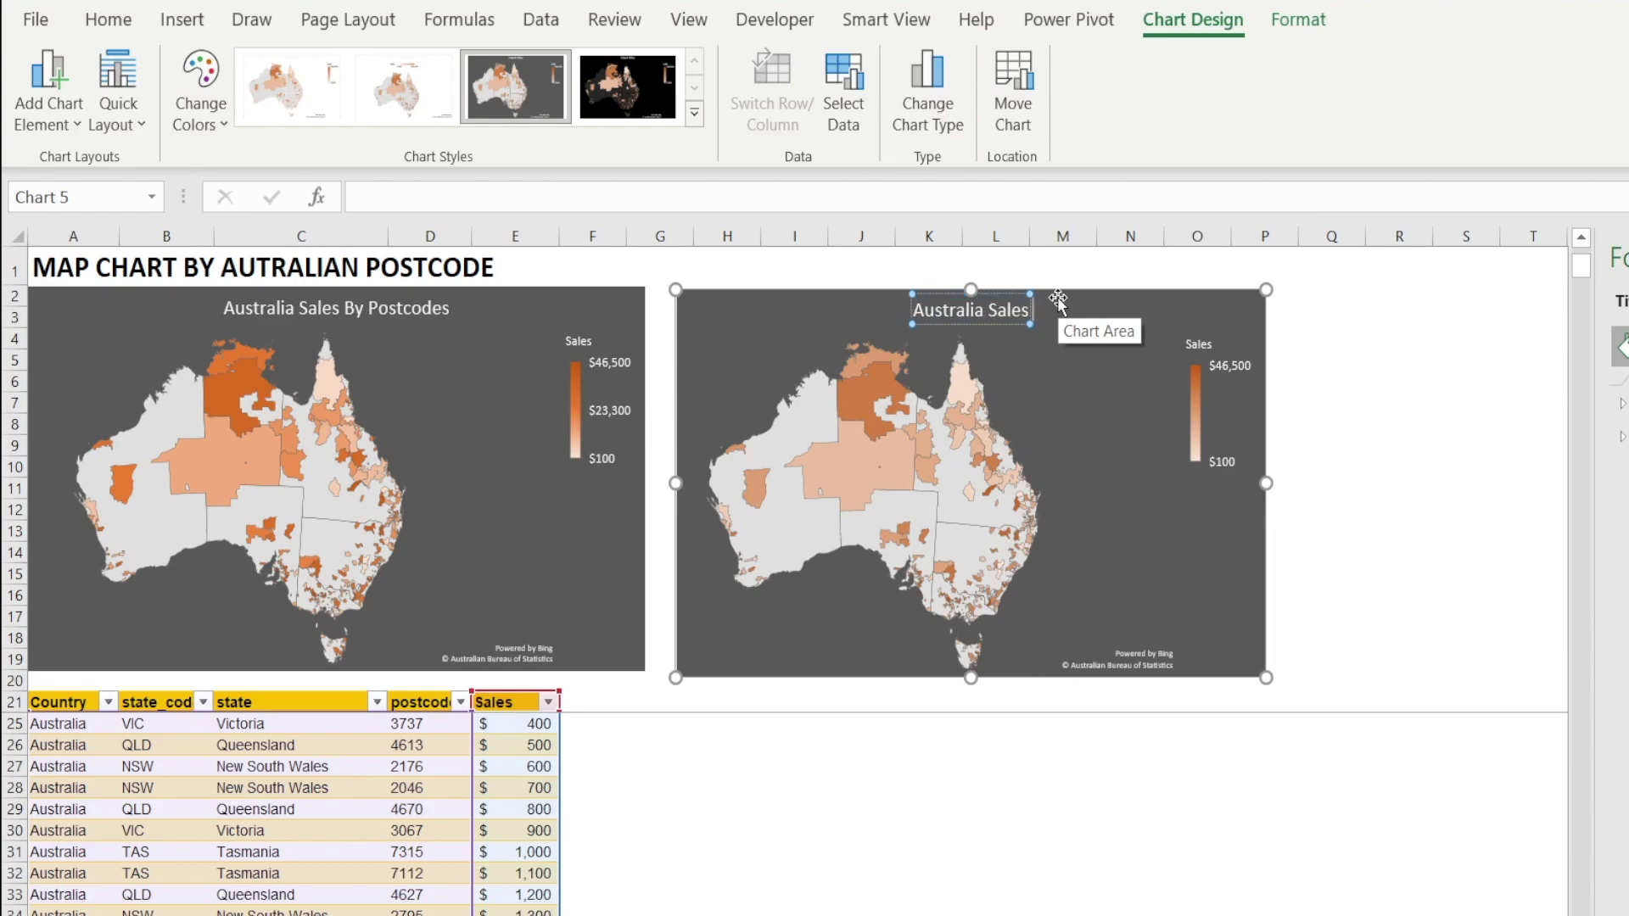
type(" By Postcodes")
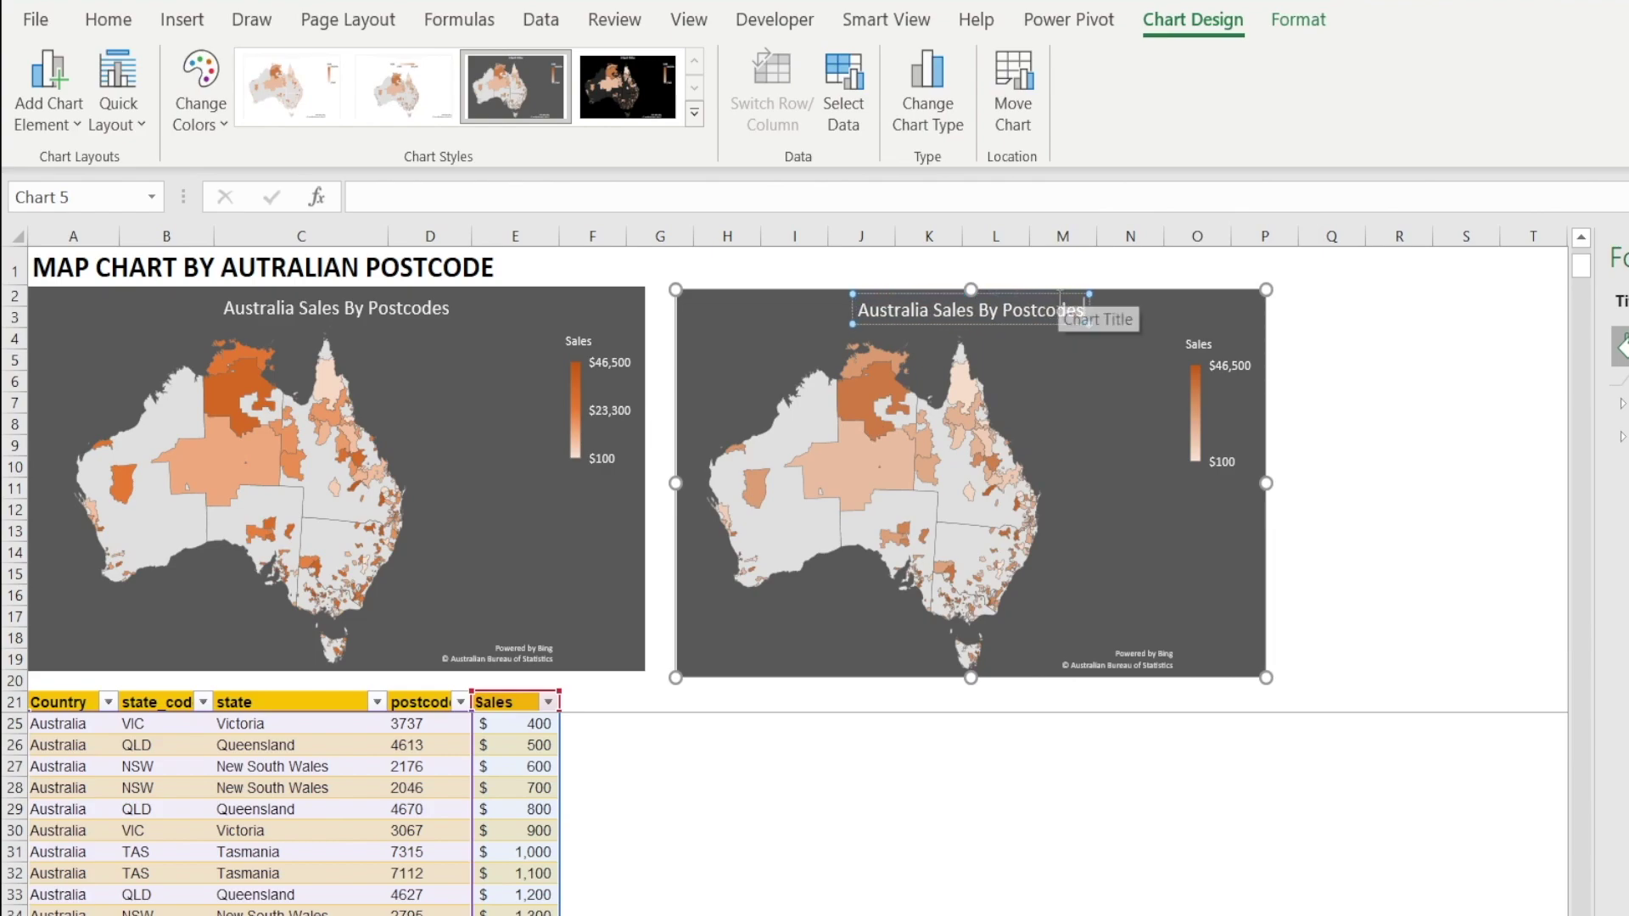
left_click(881, 832)
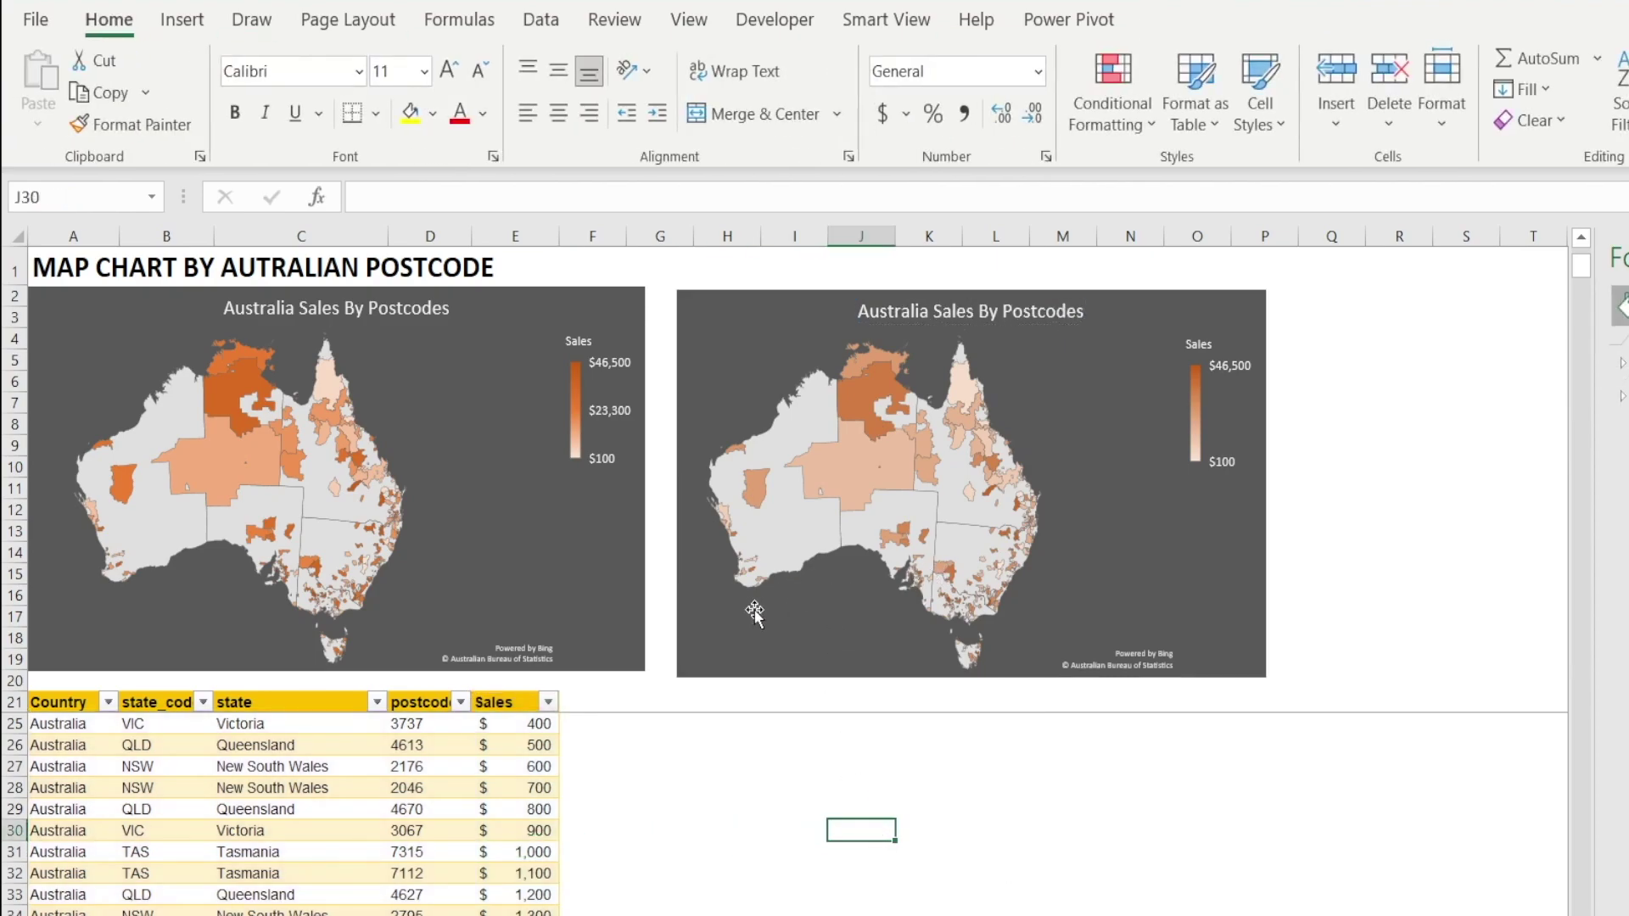
Filter the state column to show only Queensland.
left_click(377, 702)
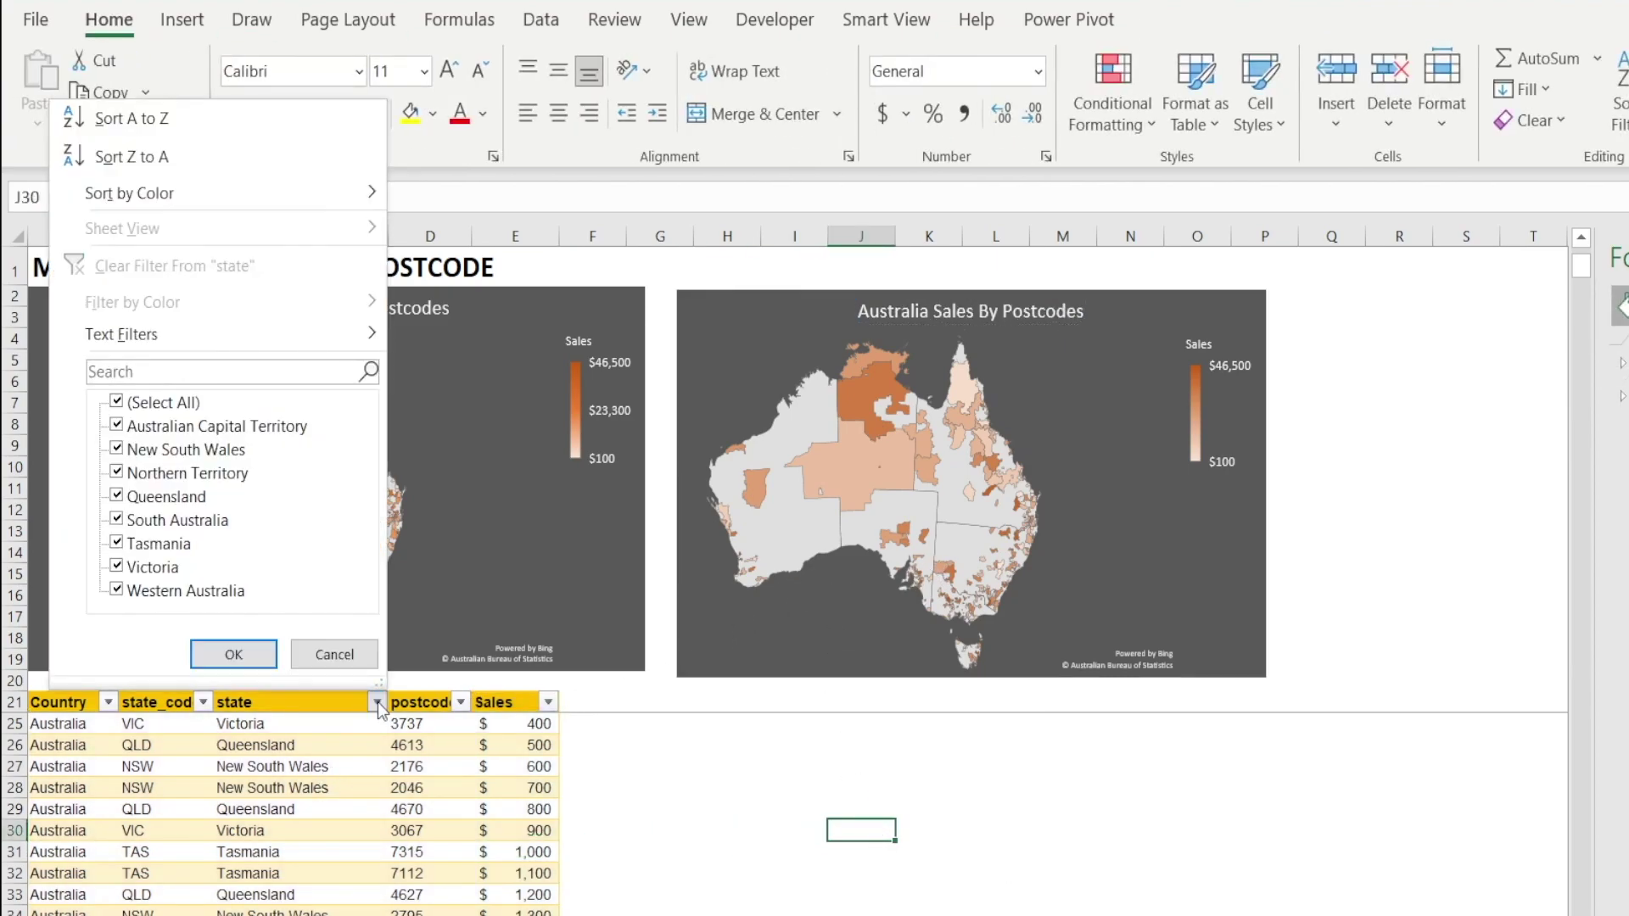
left_click(154, 402)
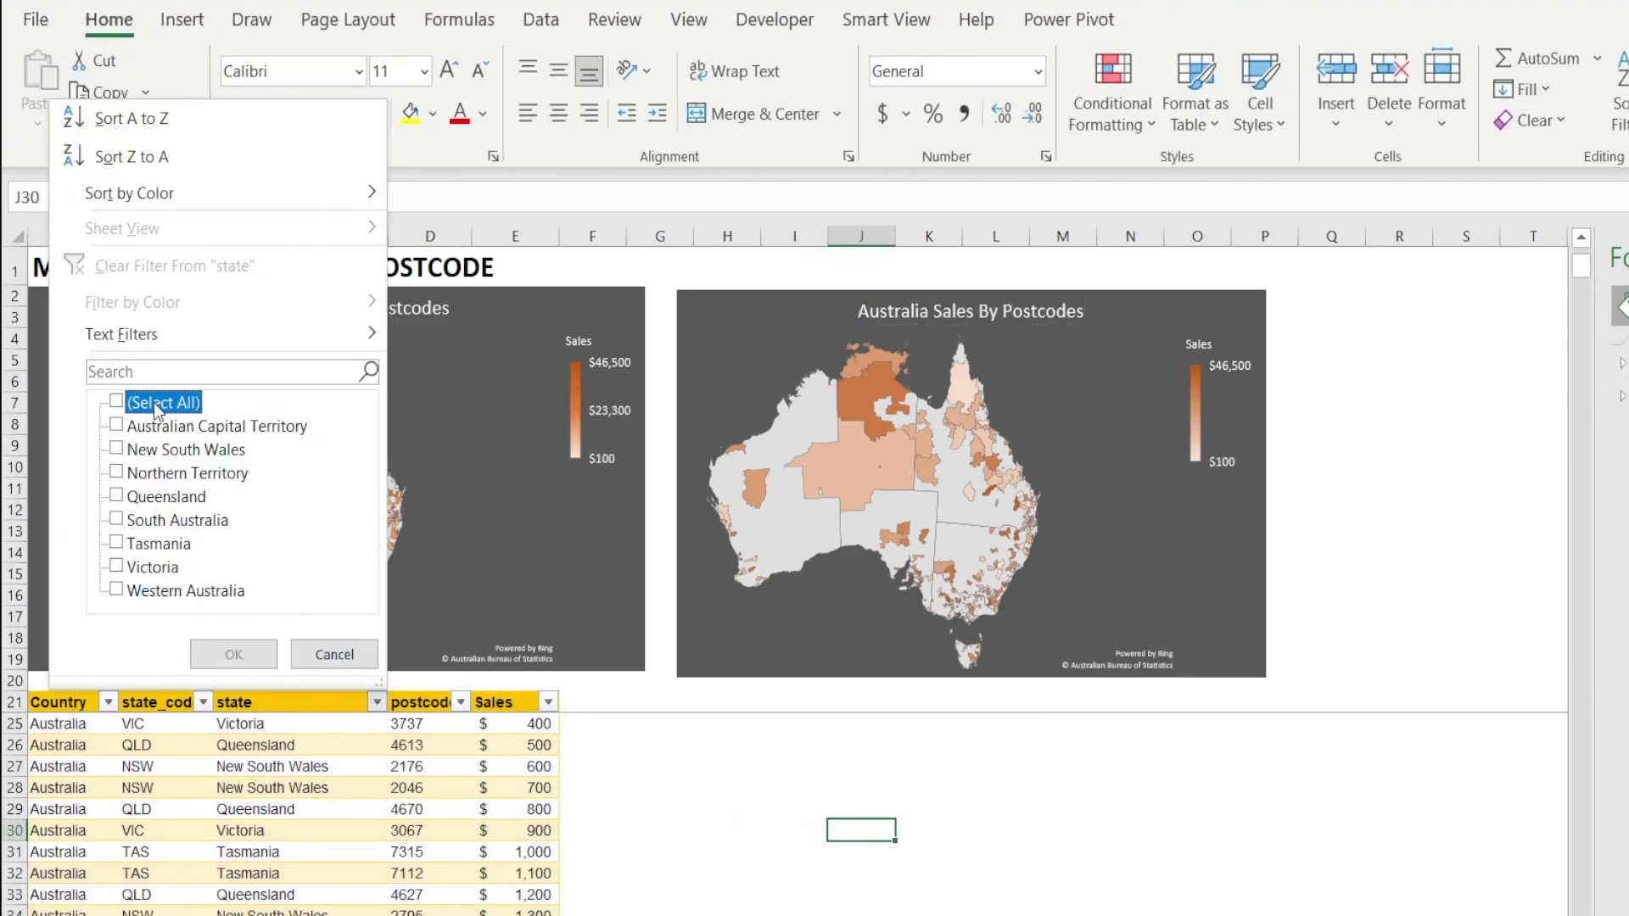
left_click(119, 497)
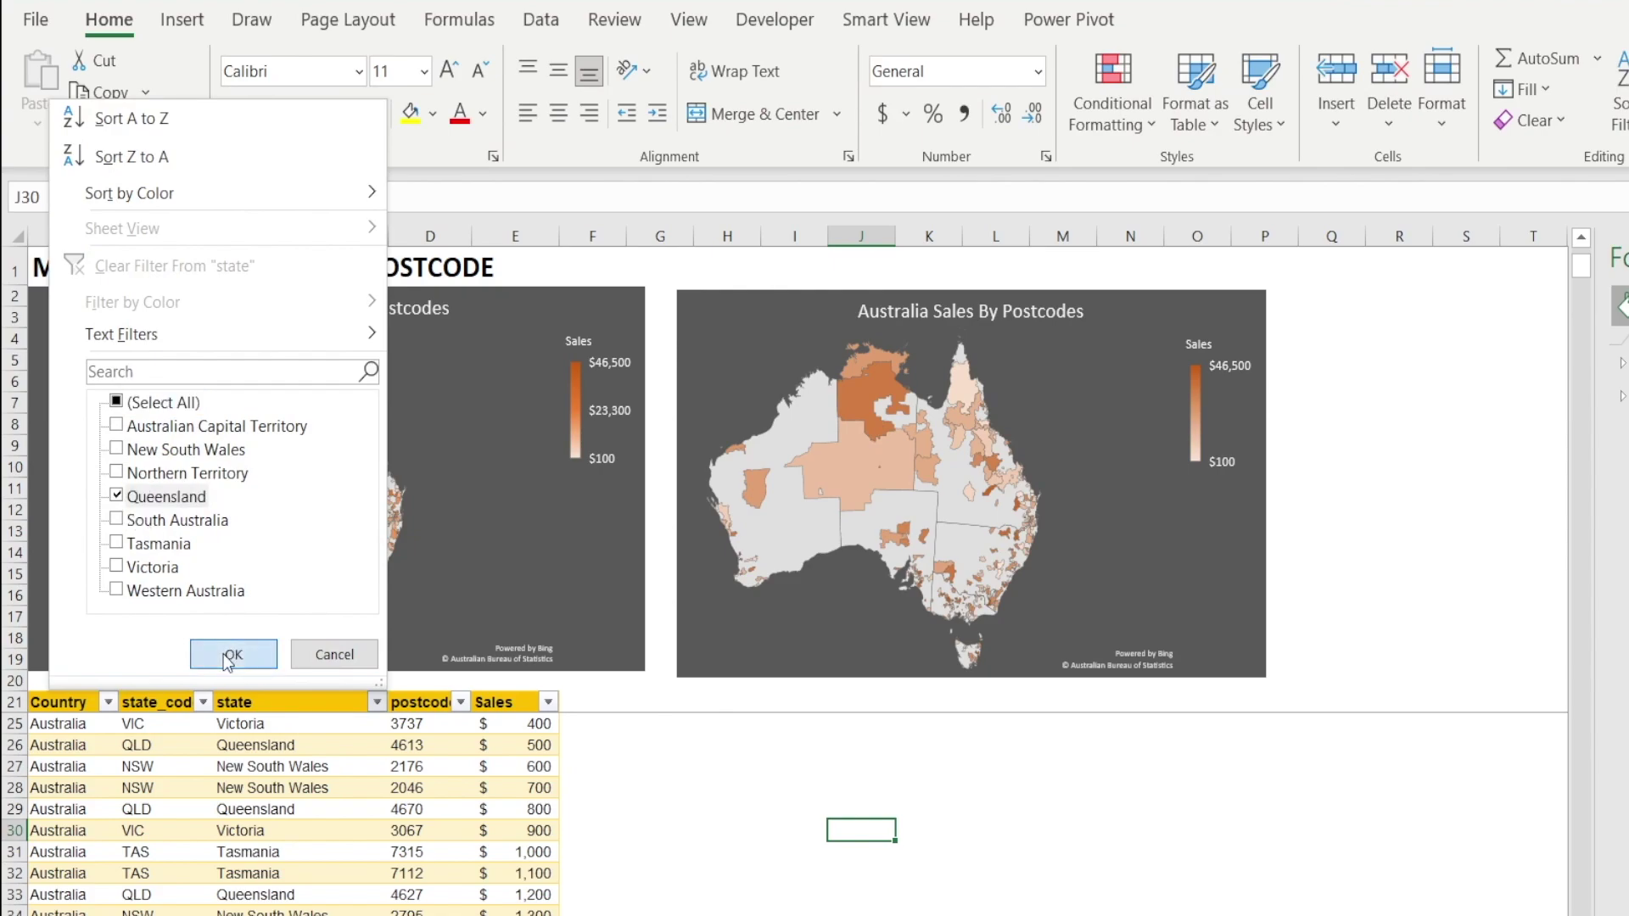
left_click(227, 653)
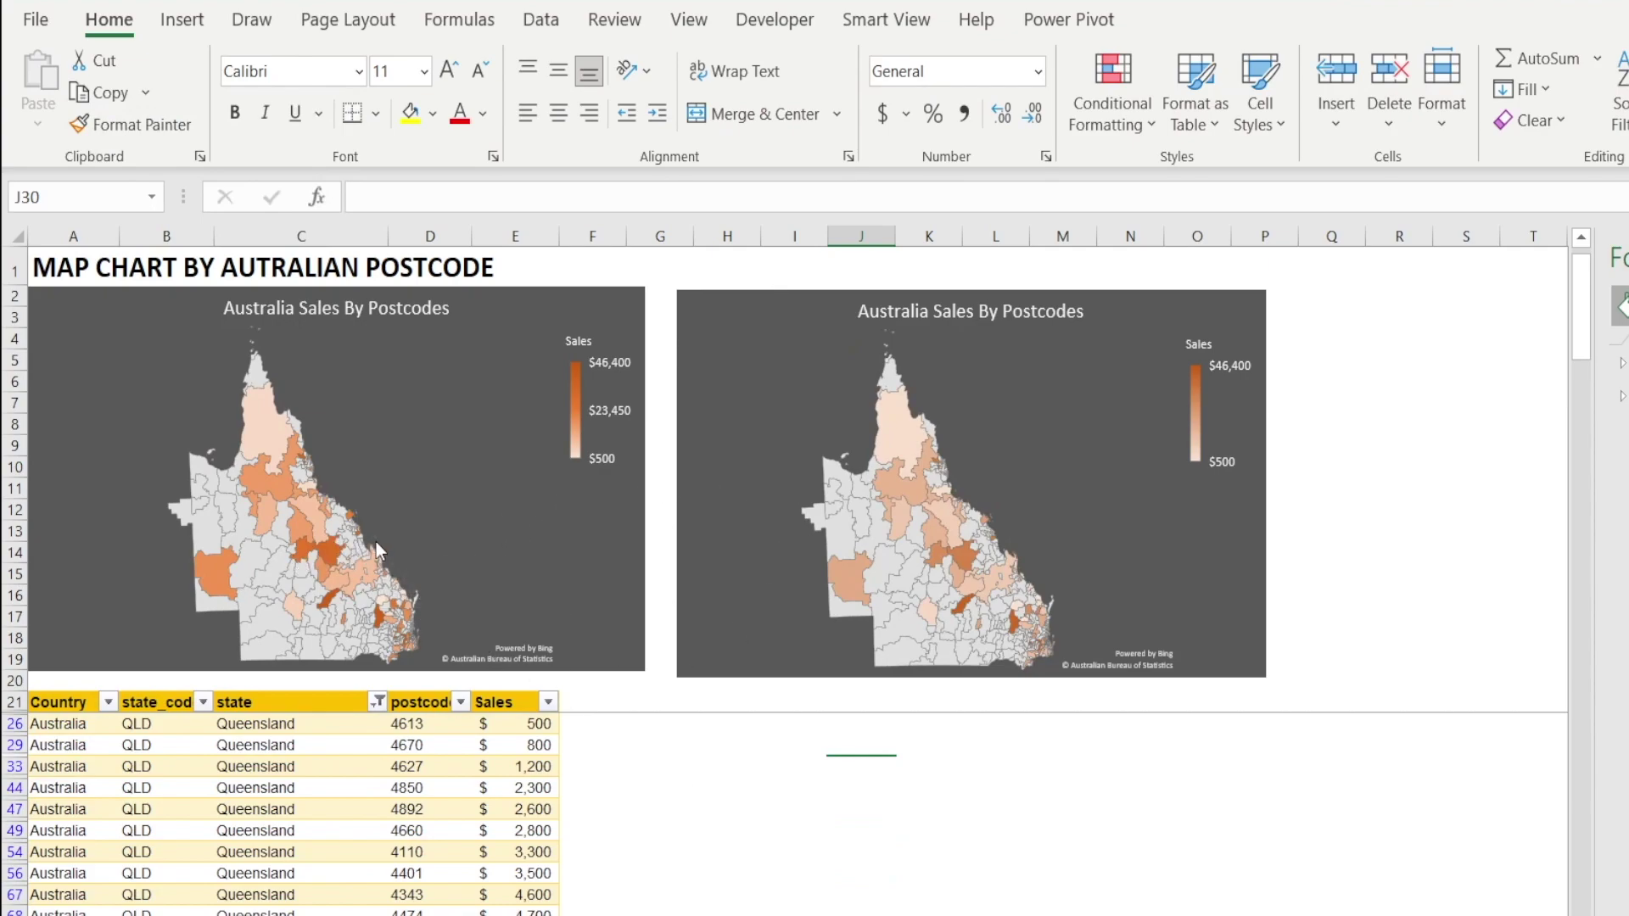
Change the state filter from Queensland to Western Australia only.
mouse_move(375, 543)
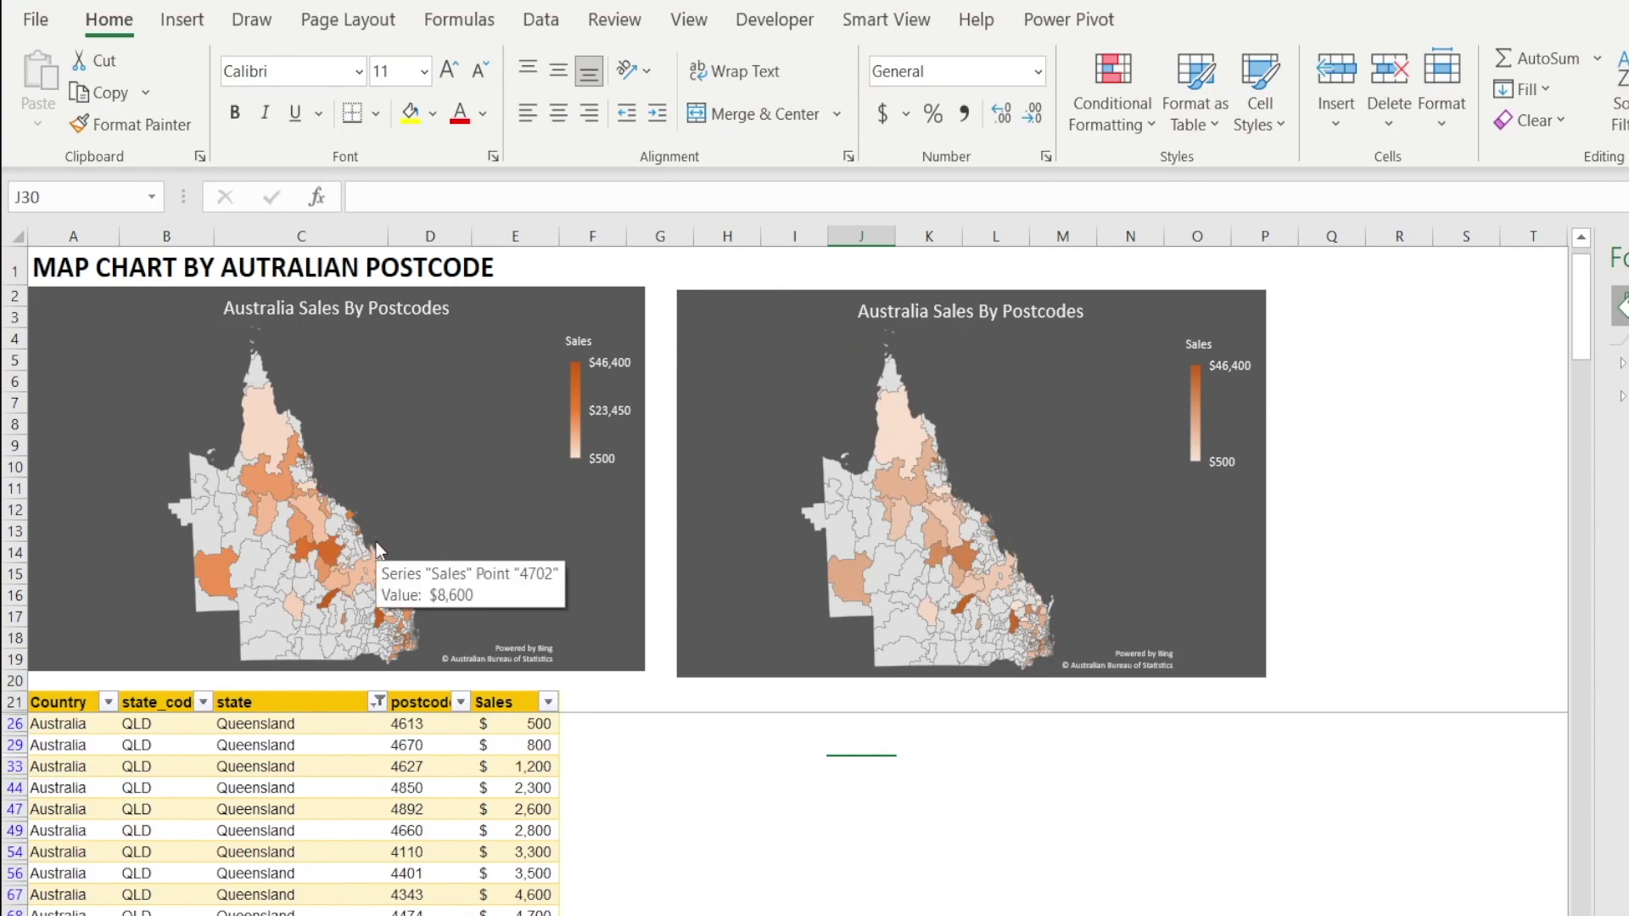
left_click(377, 702)
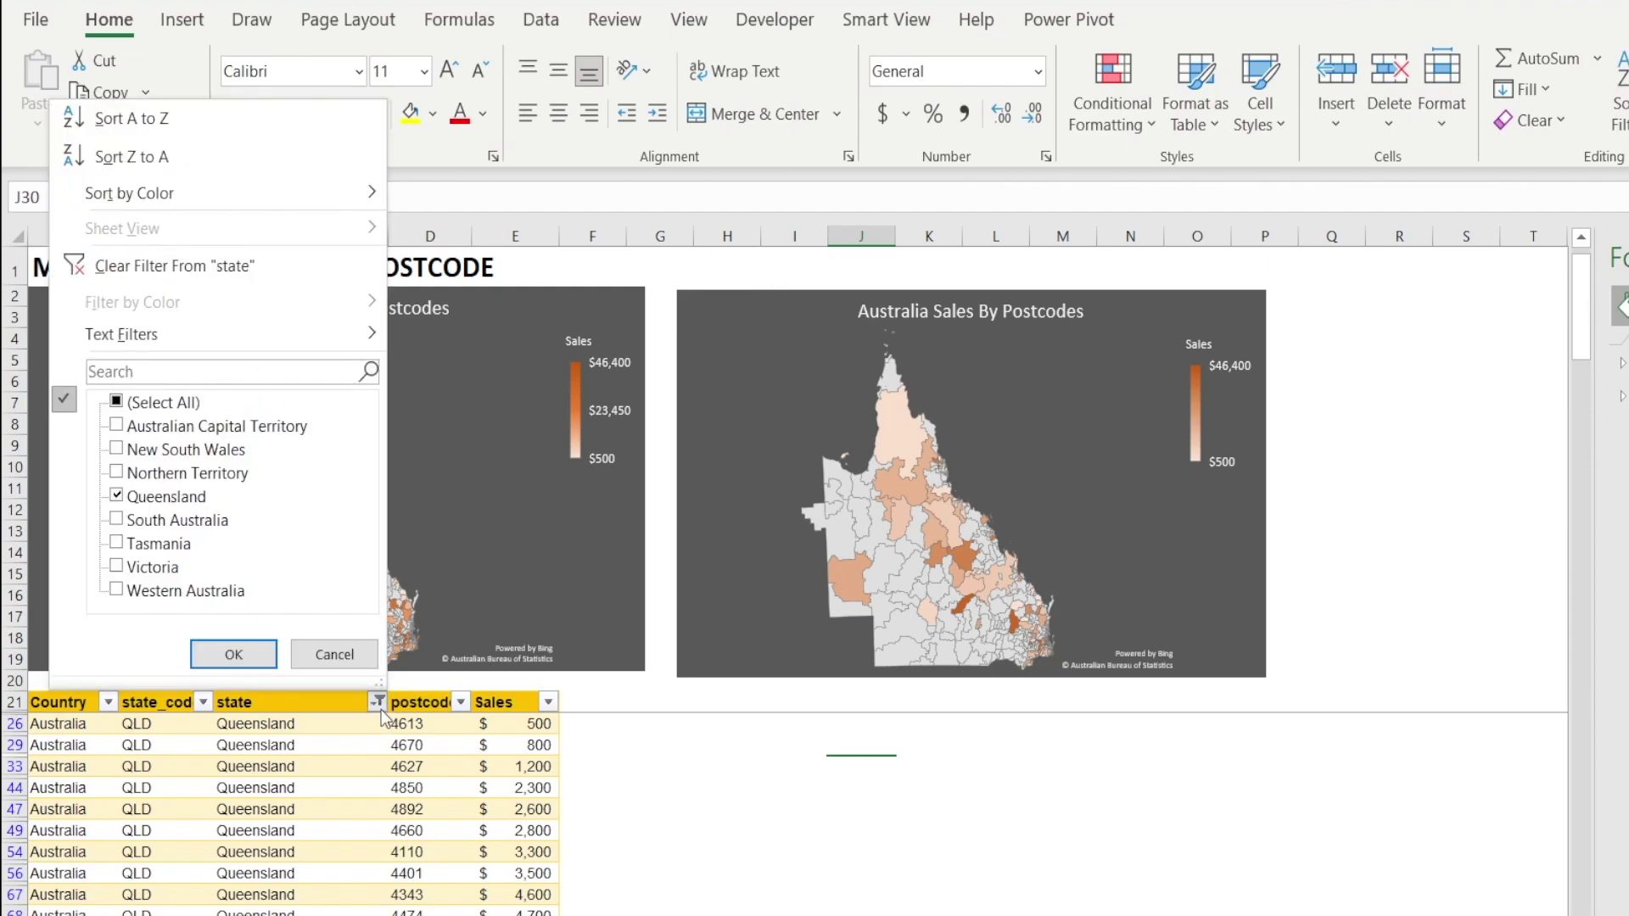
left_click(118, 496)
left_click(120, 592)
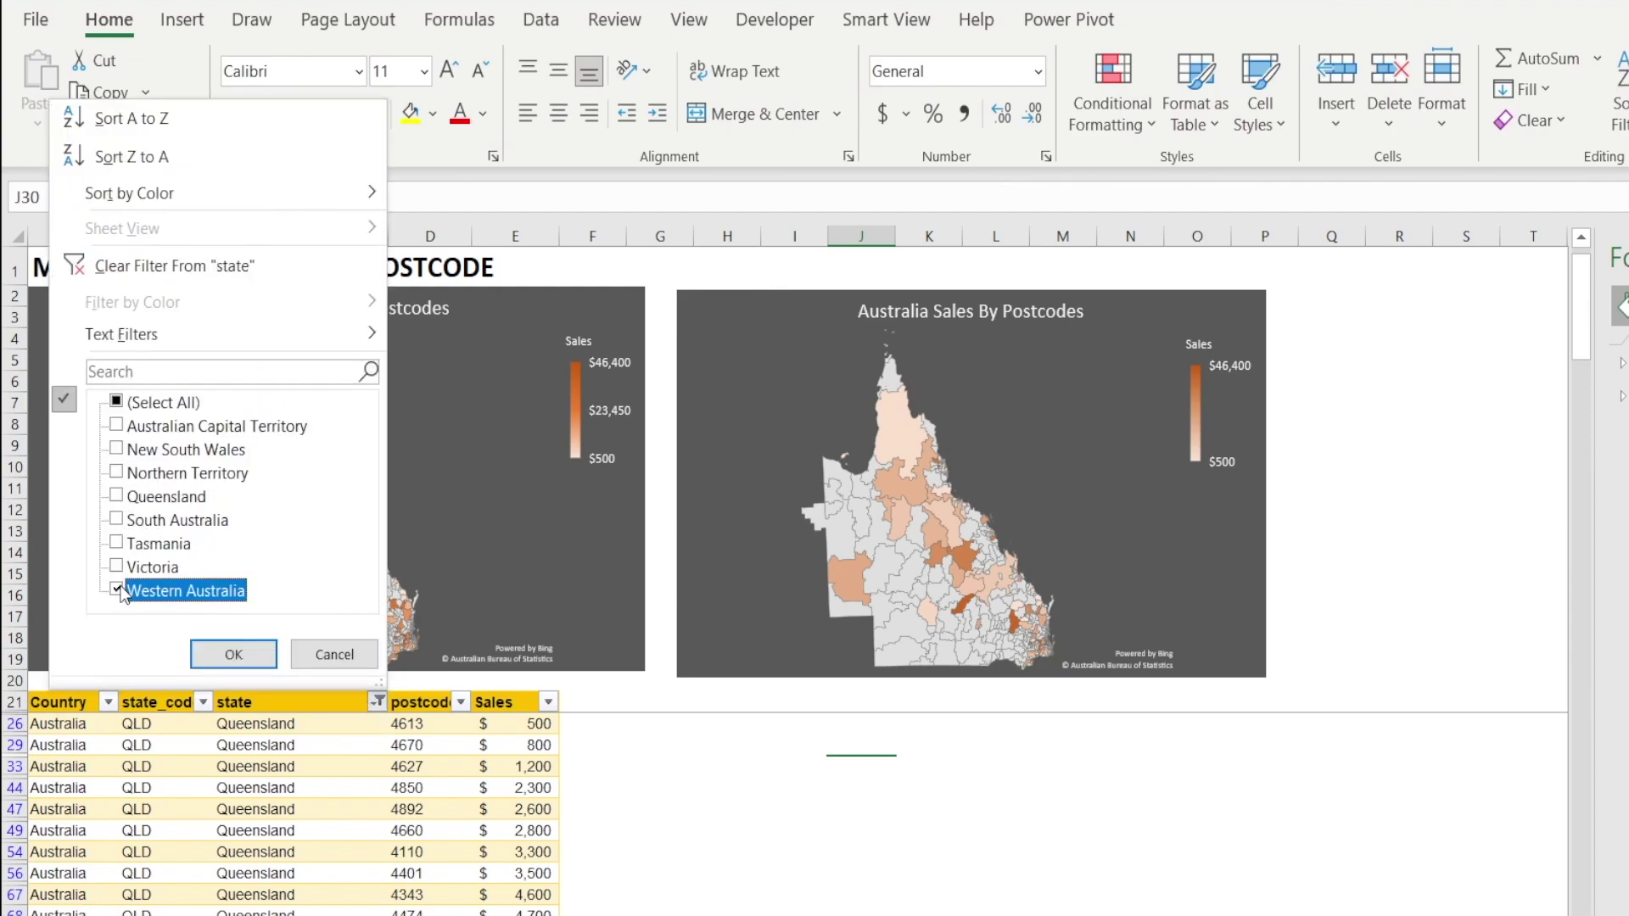
left_click(224, 654)
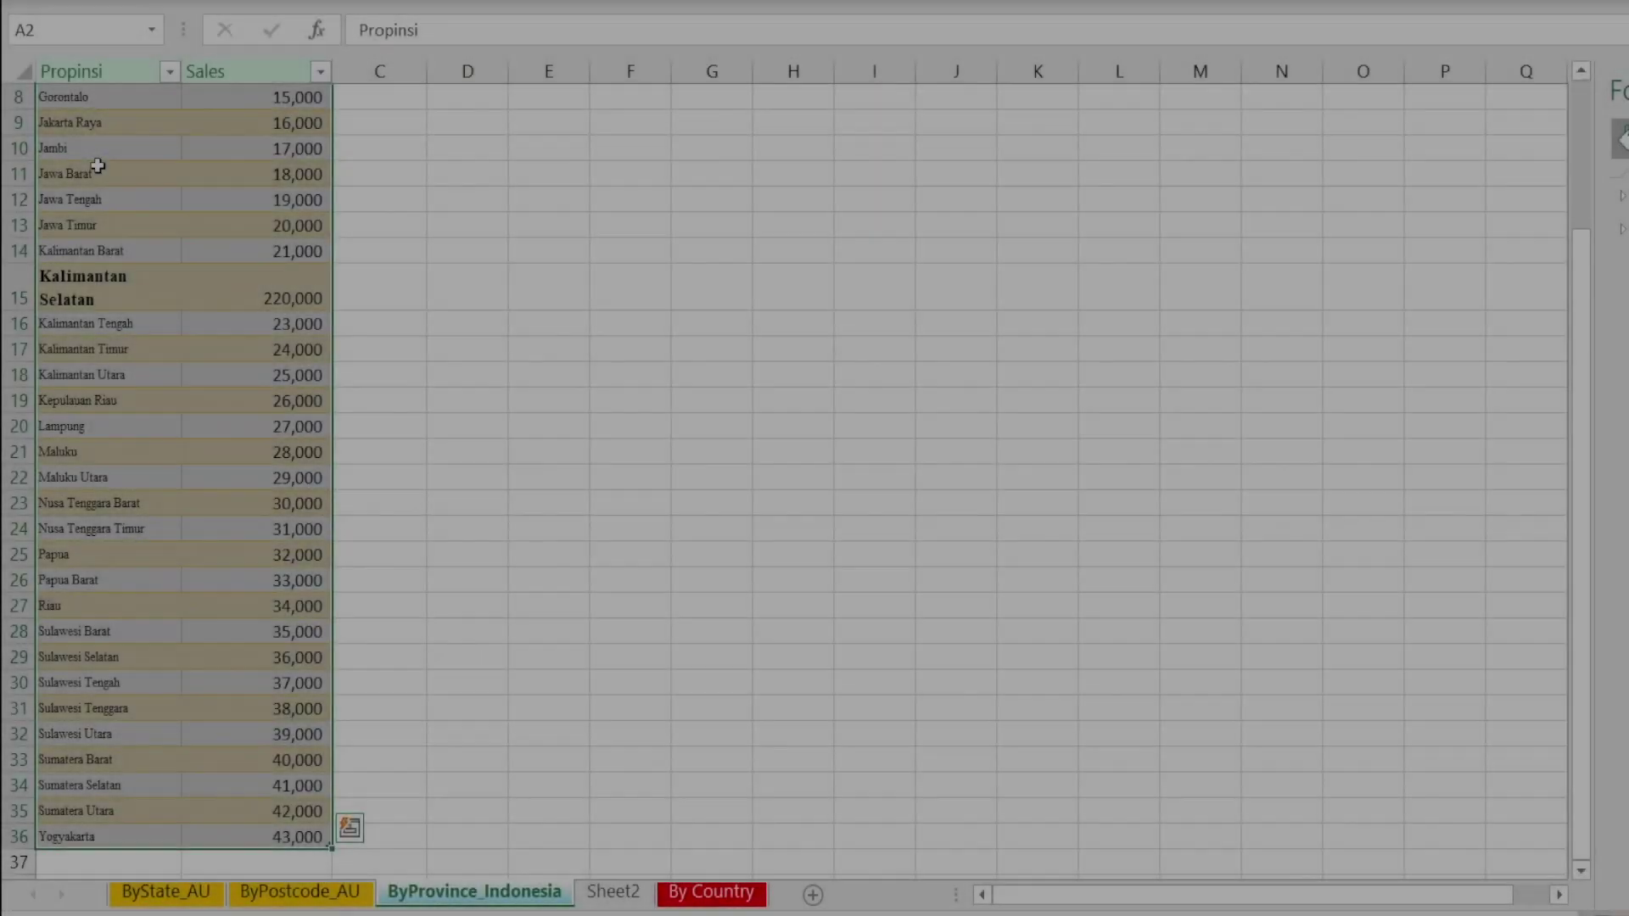
Scroll to the top of the Indonesian province table and bring up the chart-insertion options.
scroll(156, 399, "up", 3)
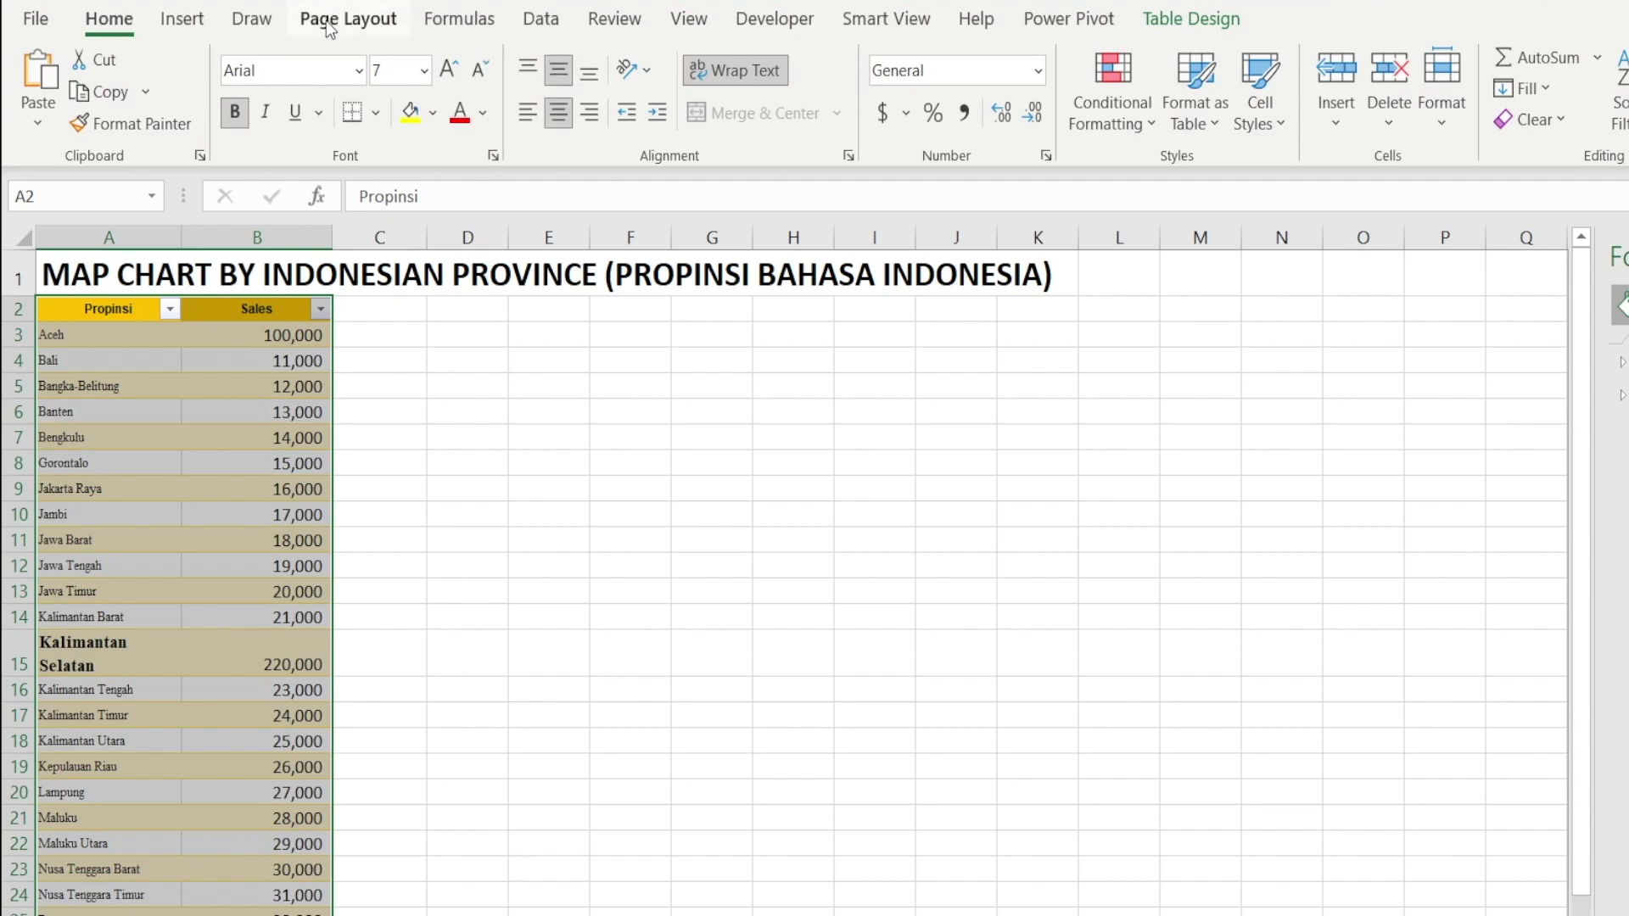
left_click(182, 18)
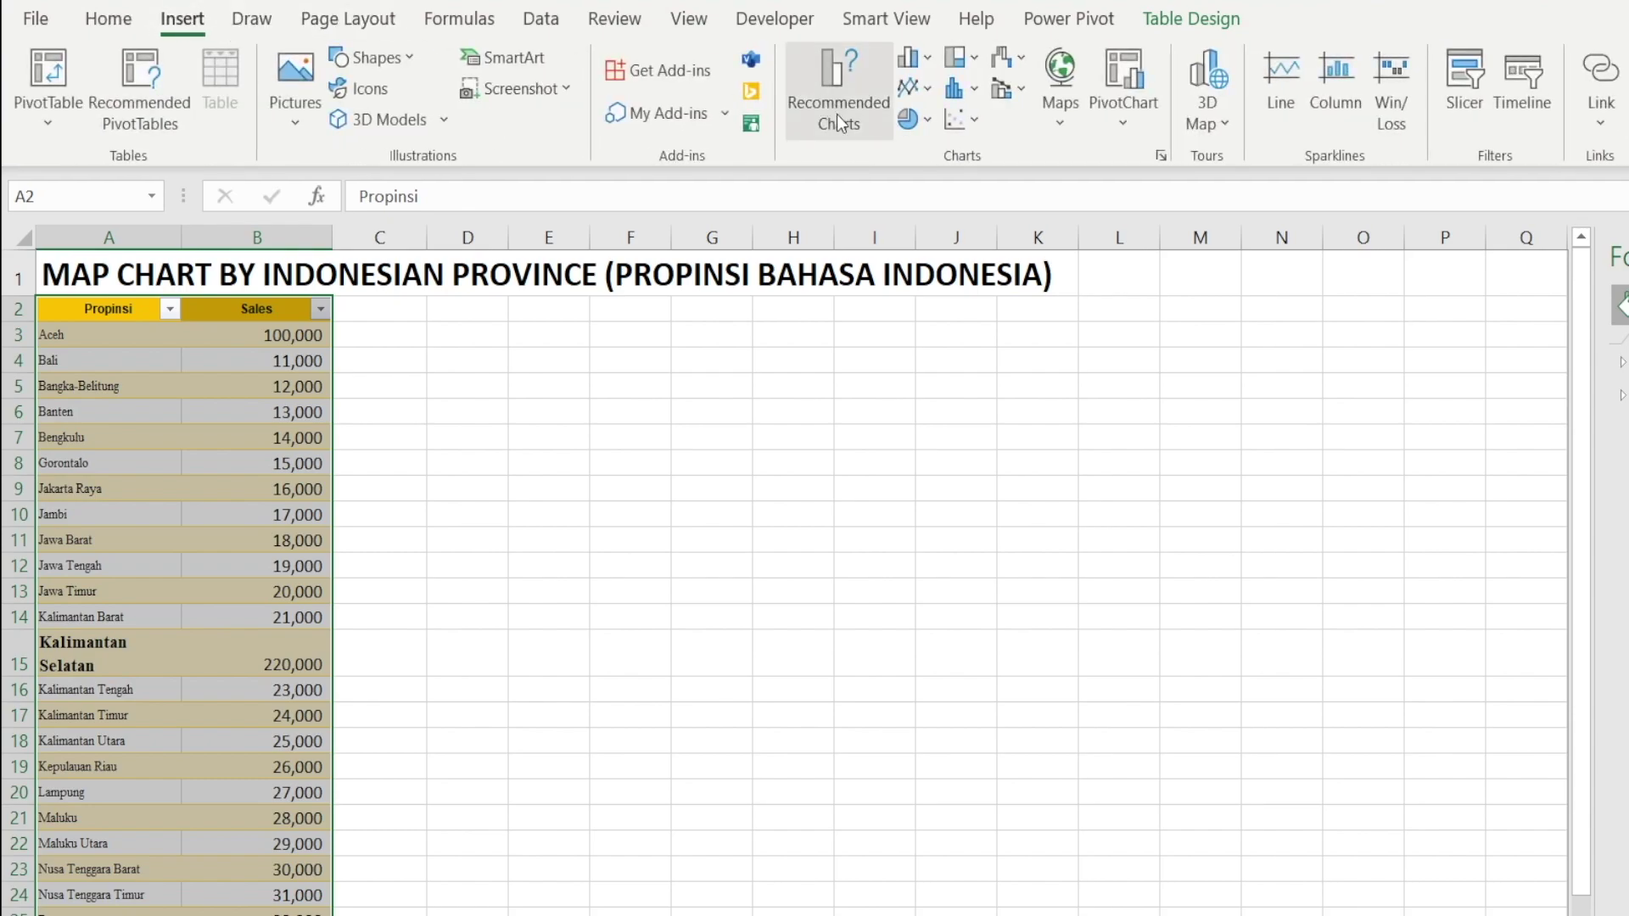
Insert a filled map of Indonesian province sales and enlarge it beside the Propinsi table.
left_click(1060, 94)
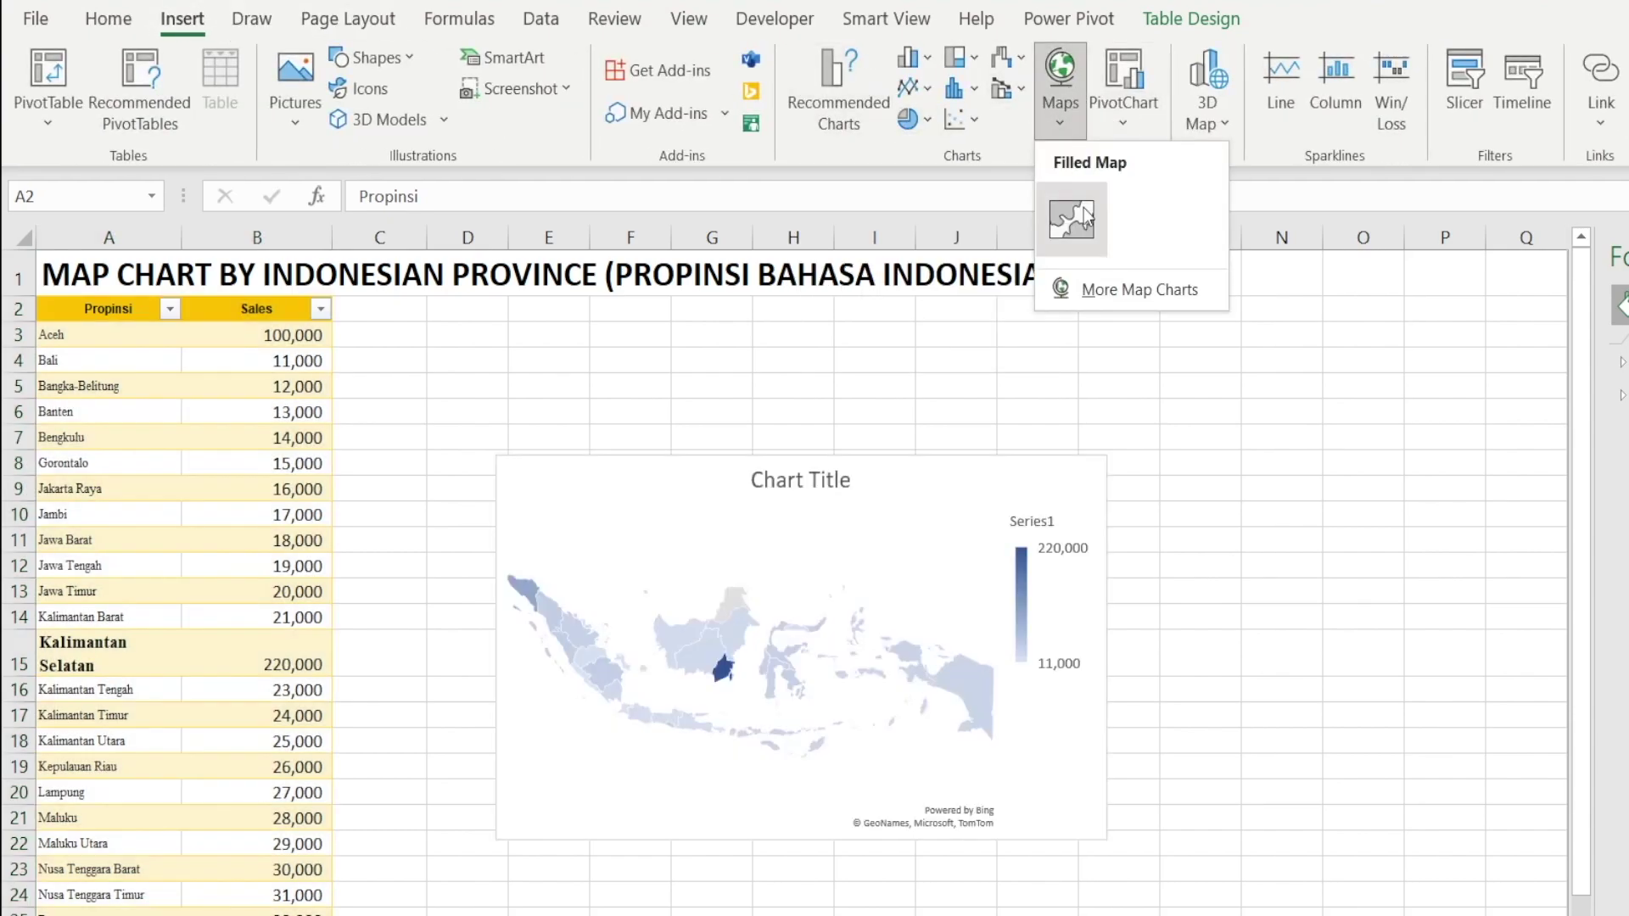
left_click(1083, 213)
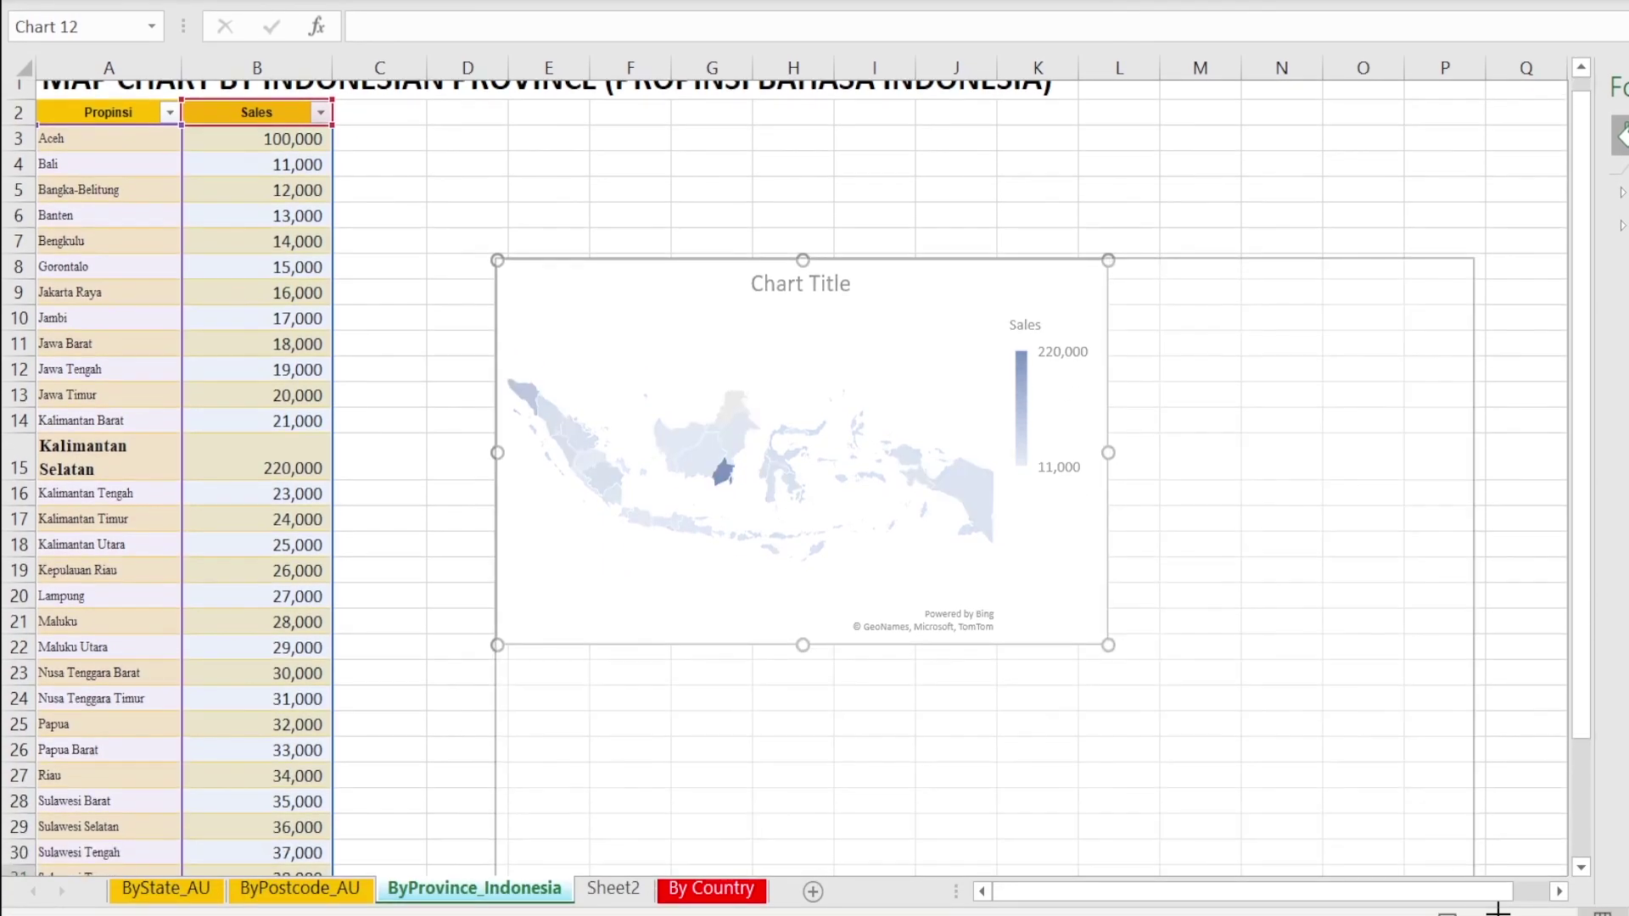
left_click_drag(1498, 908, 1381, 851)
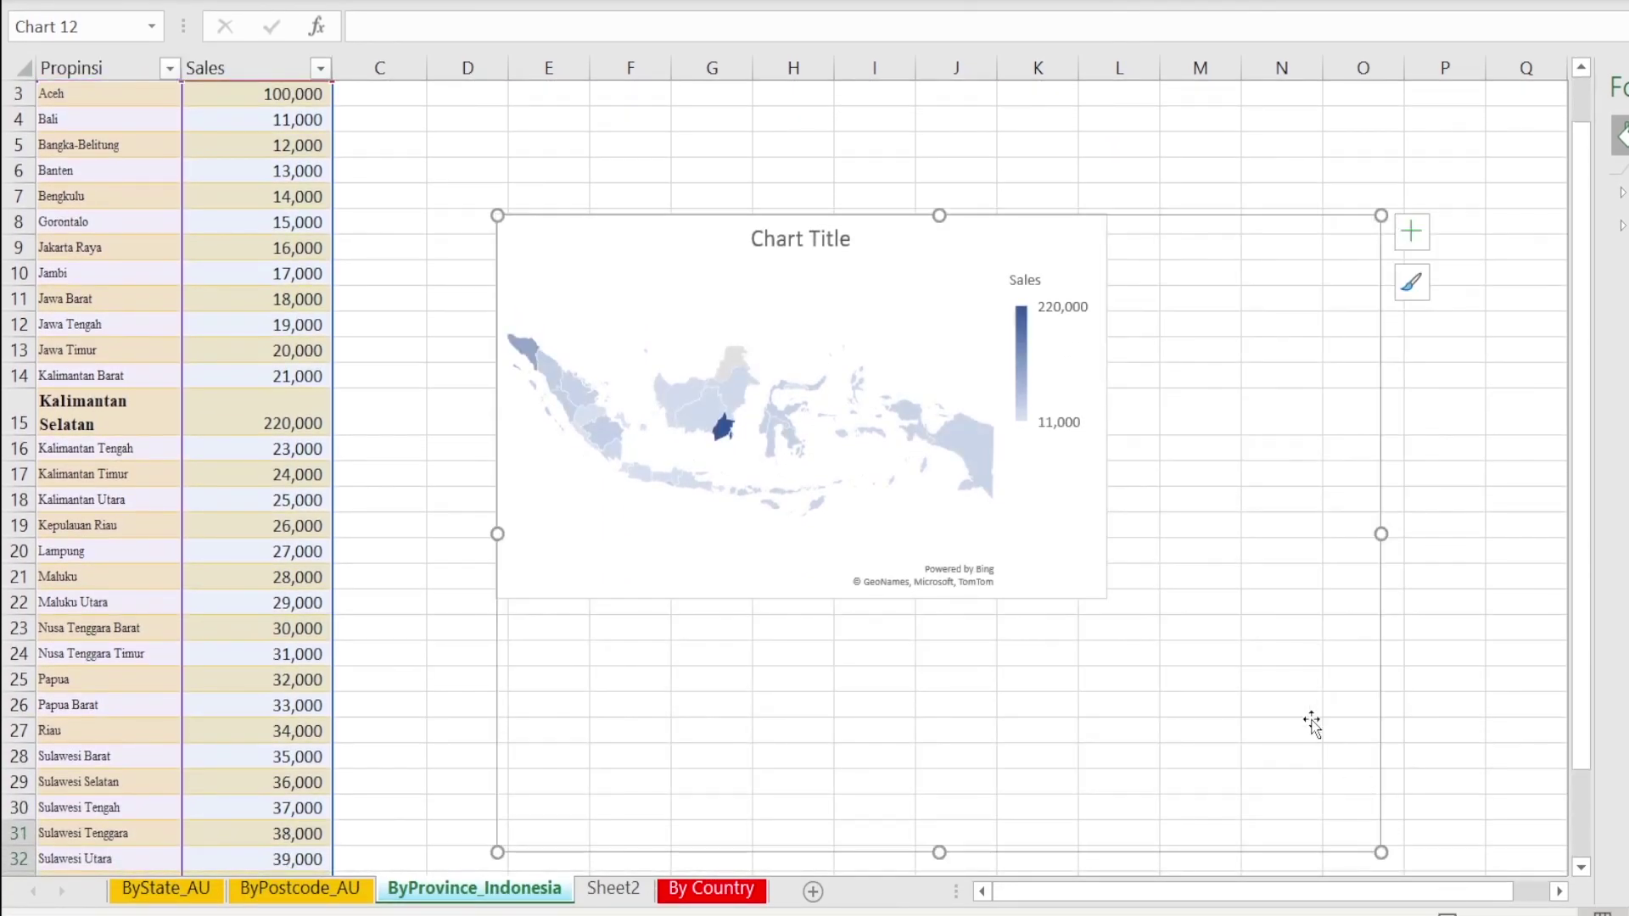
left_click(1063, 306)
left_click_drag(1034, 205, 976, 161)
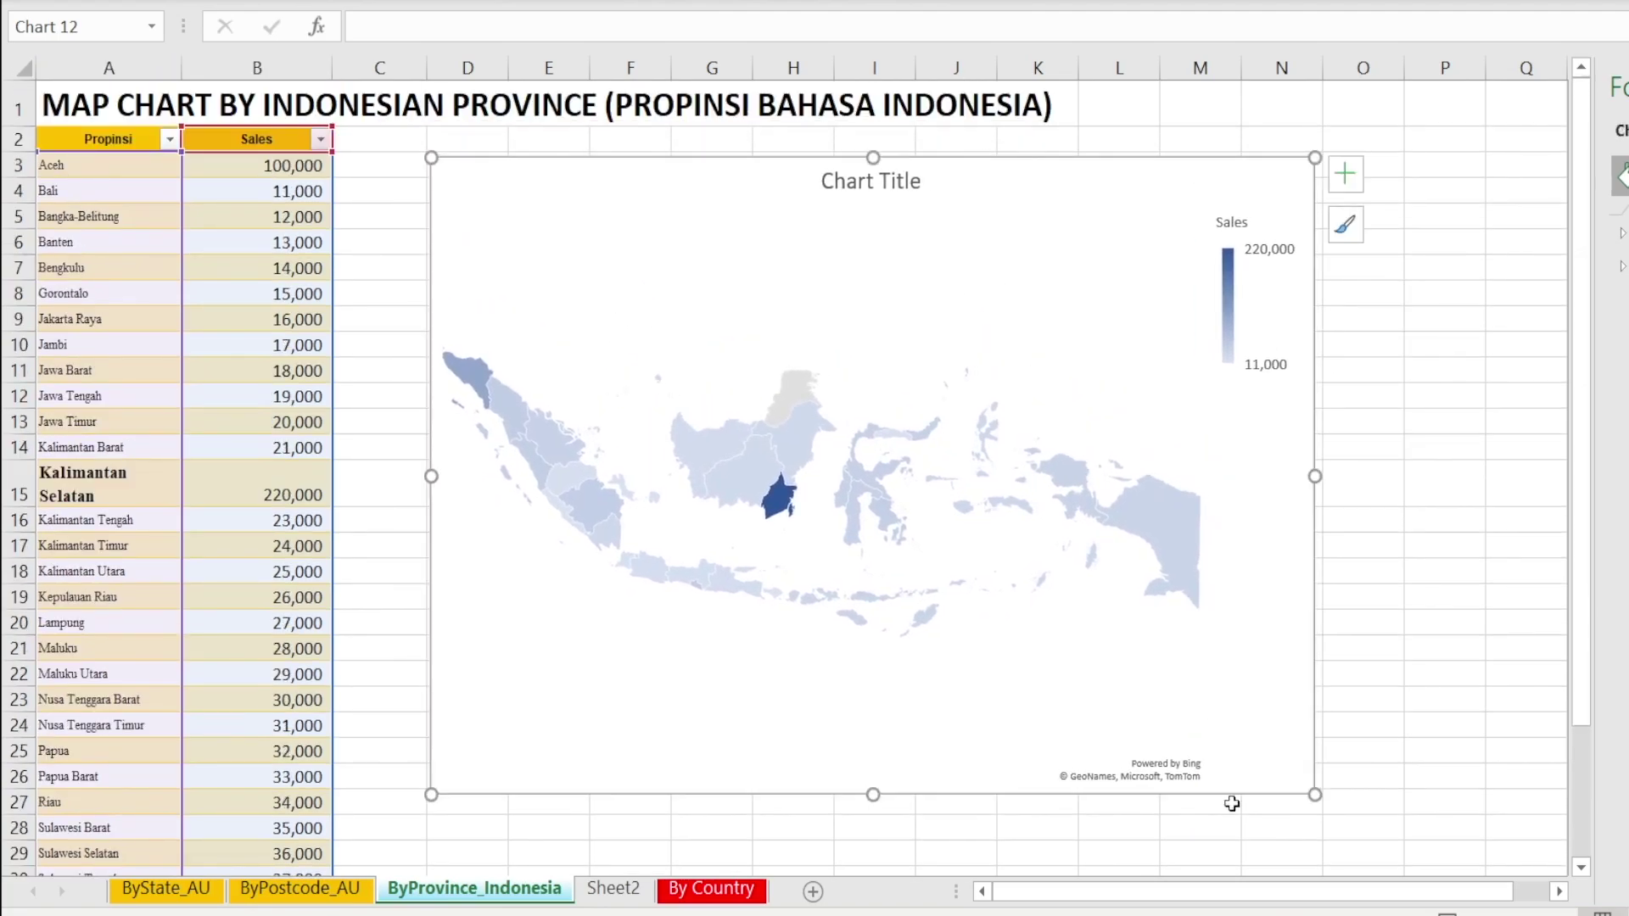
left_click_drag(1341, 816, 1391, 850)
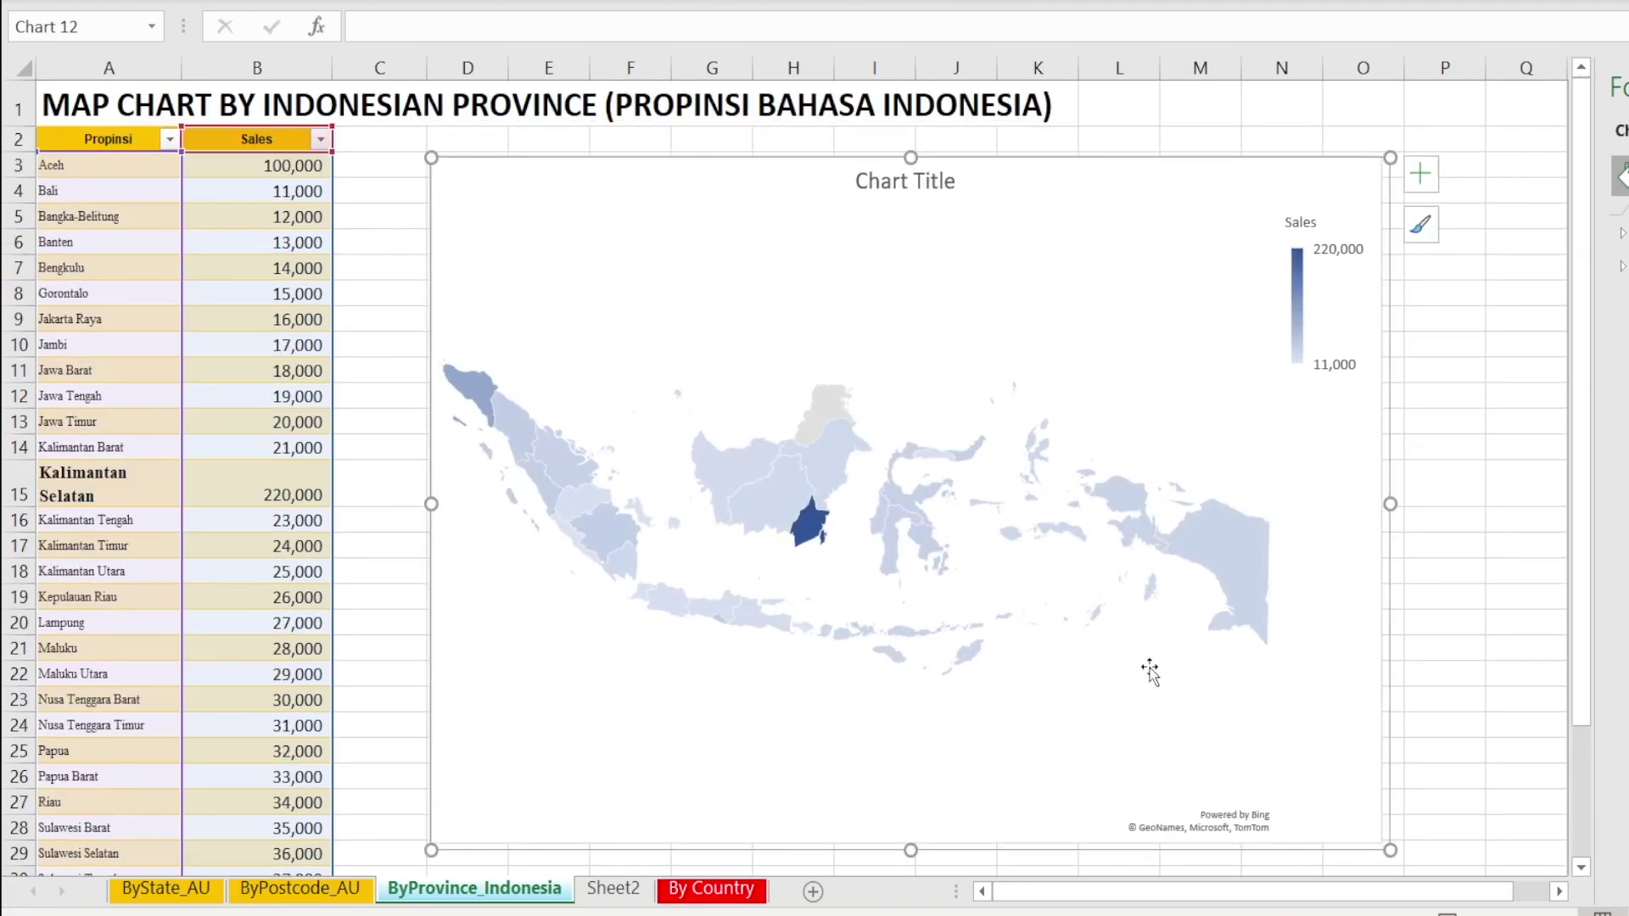
mouse_move(811, 532)
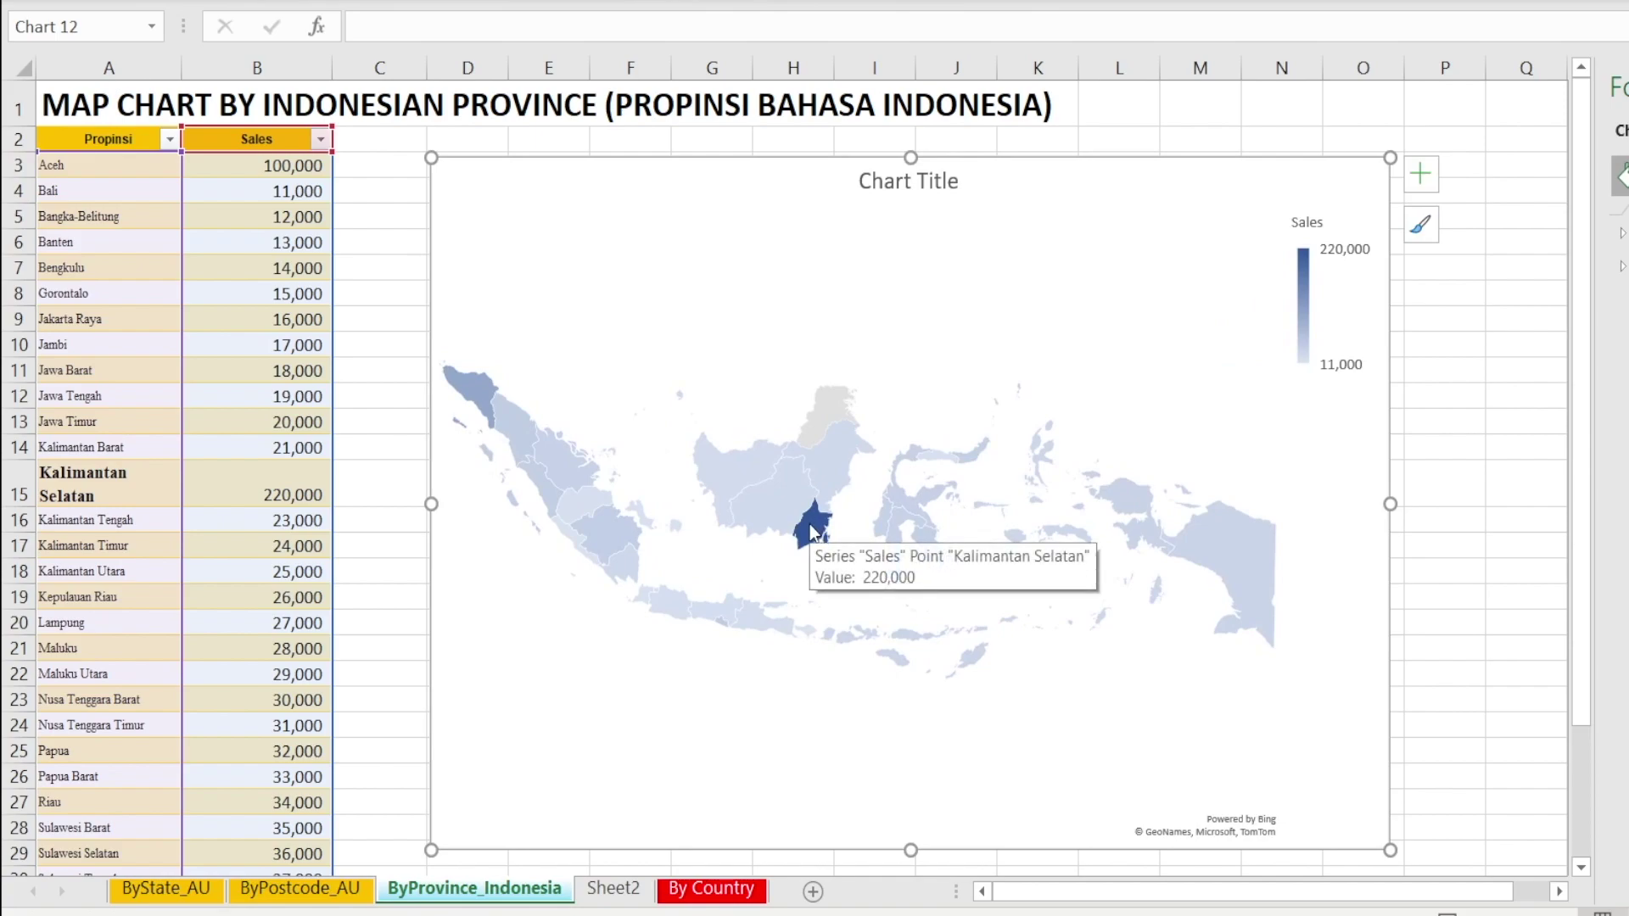
Add data labels showing each province's name and sales value, such as 'Papua, 32,000'.
right_click(811, 533)
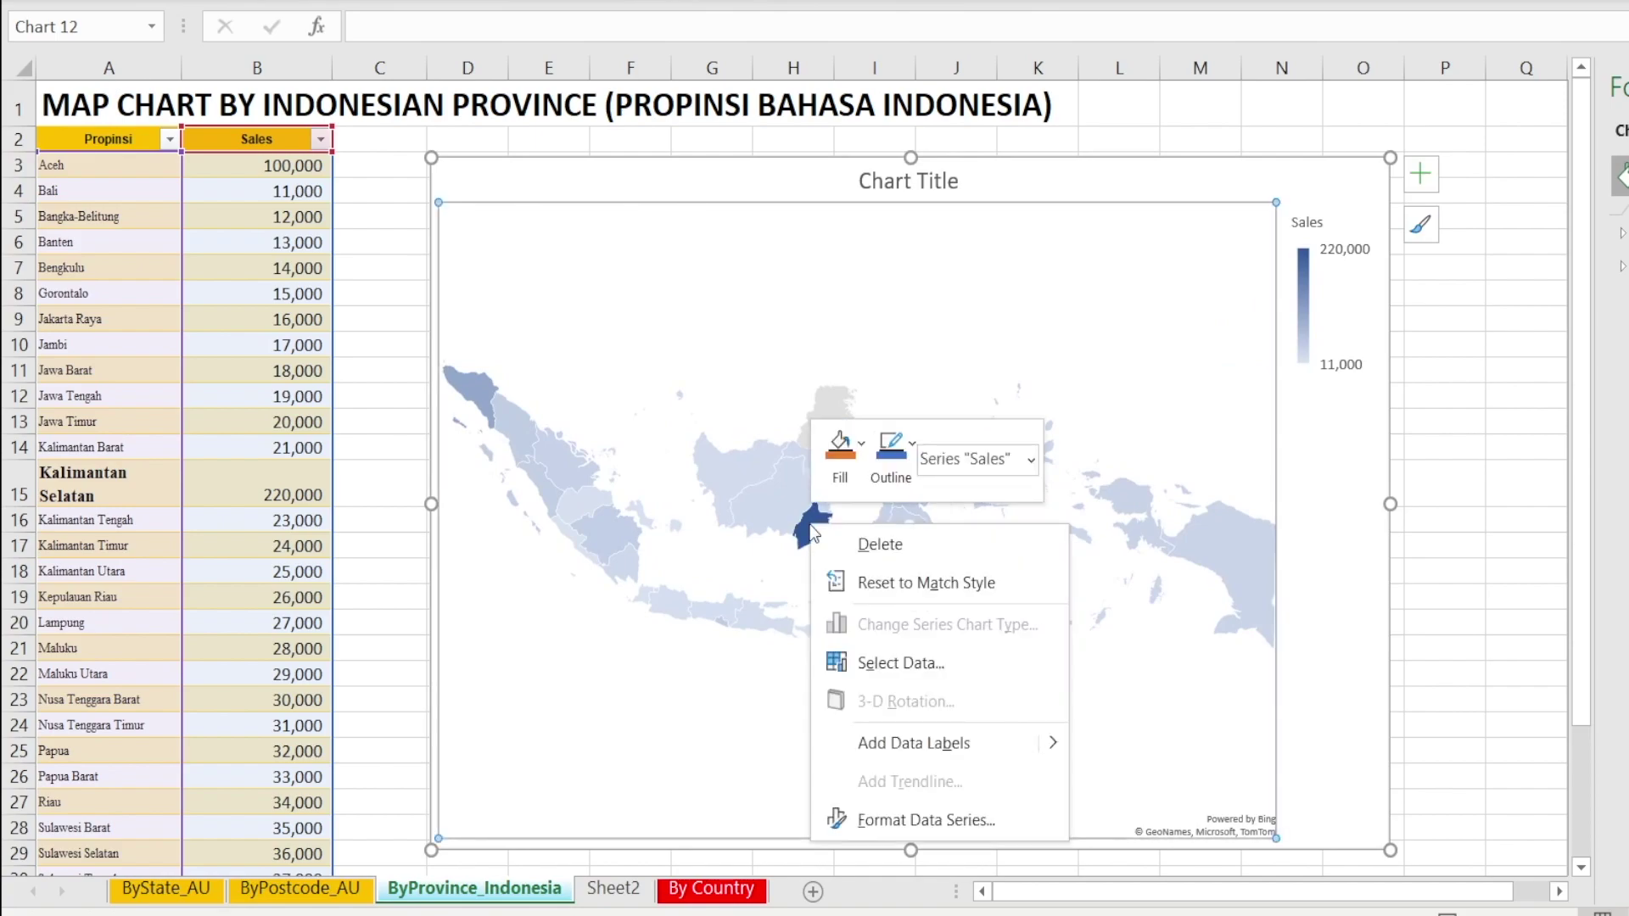
left_click(902, 744)
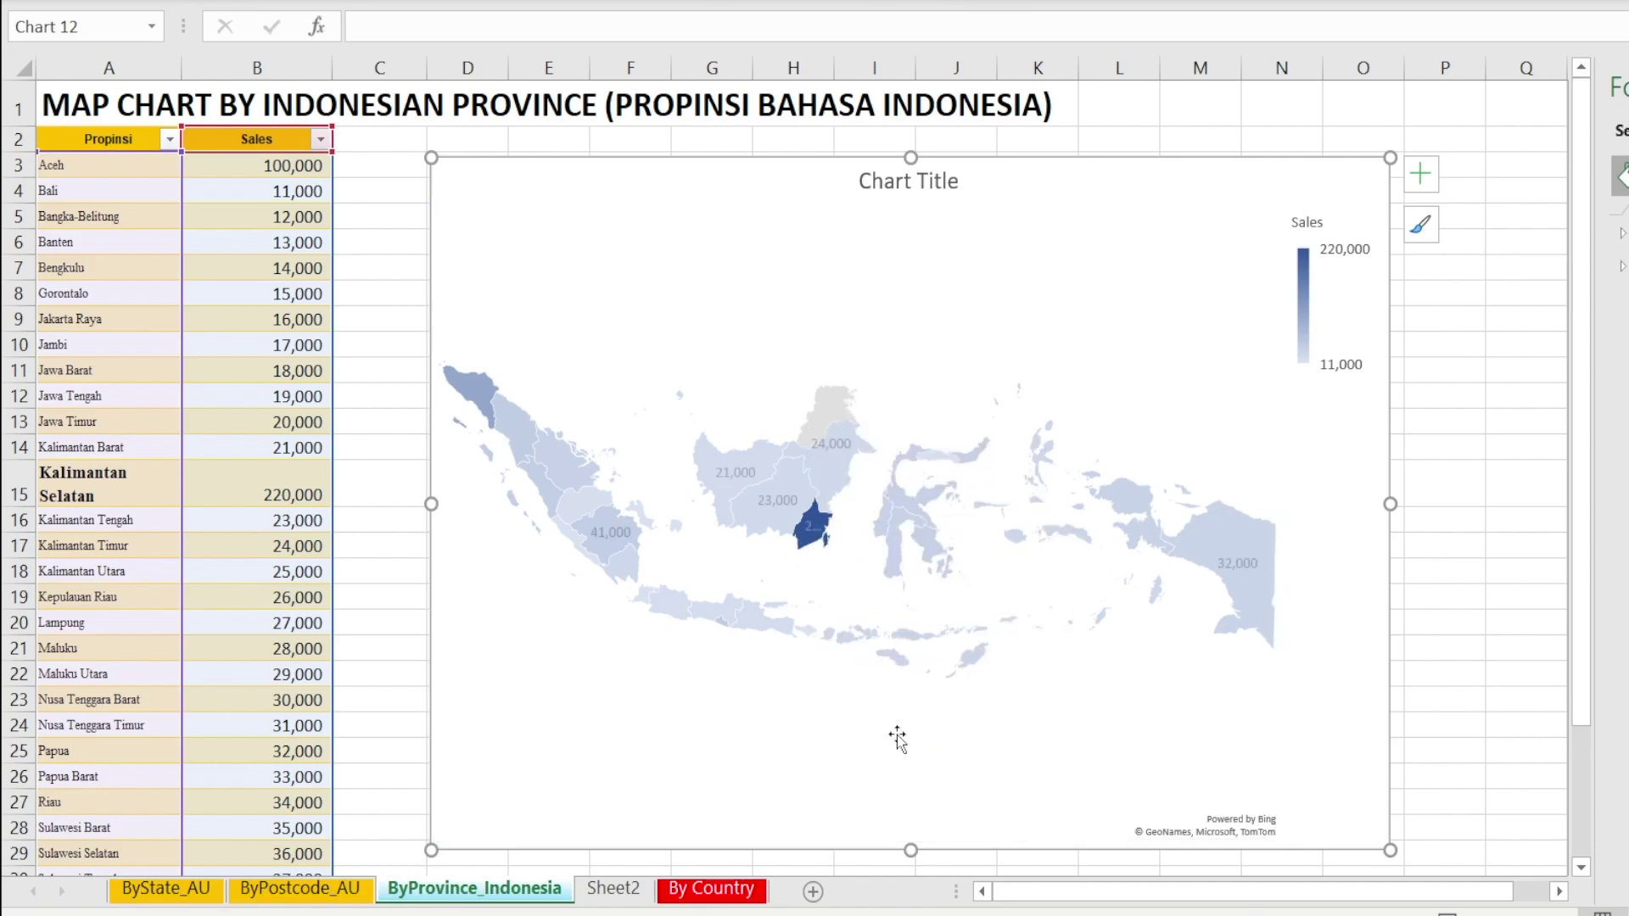
right_click(791, 502)
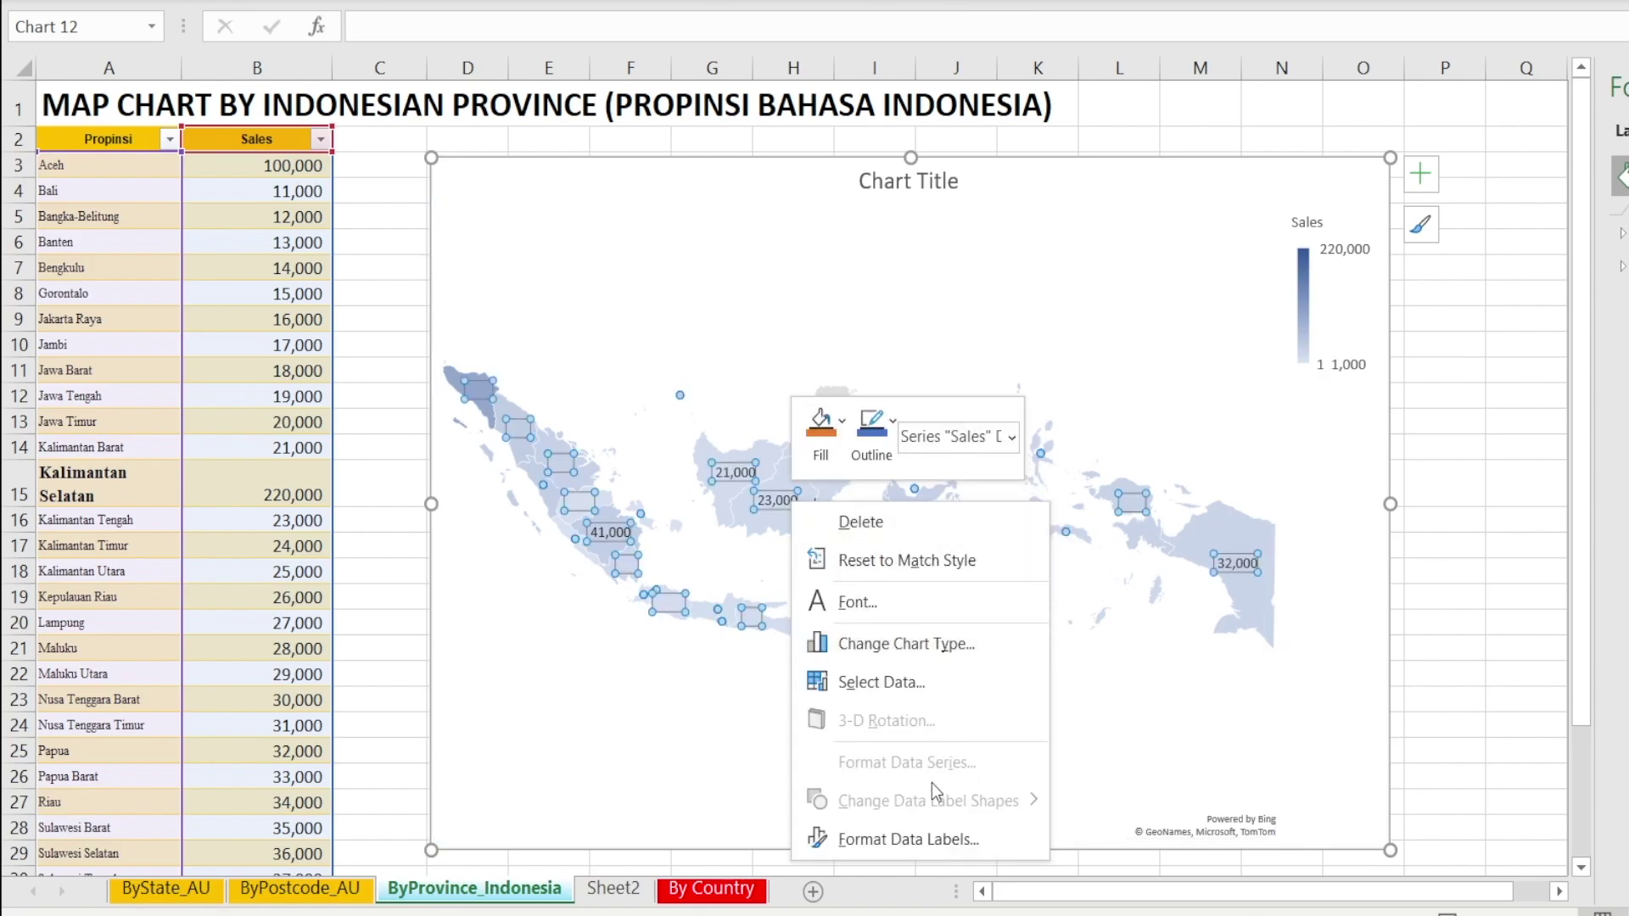
left_click(926, 837)
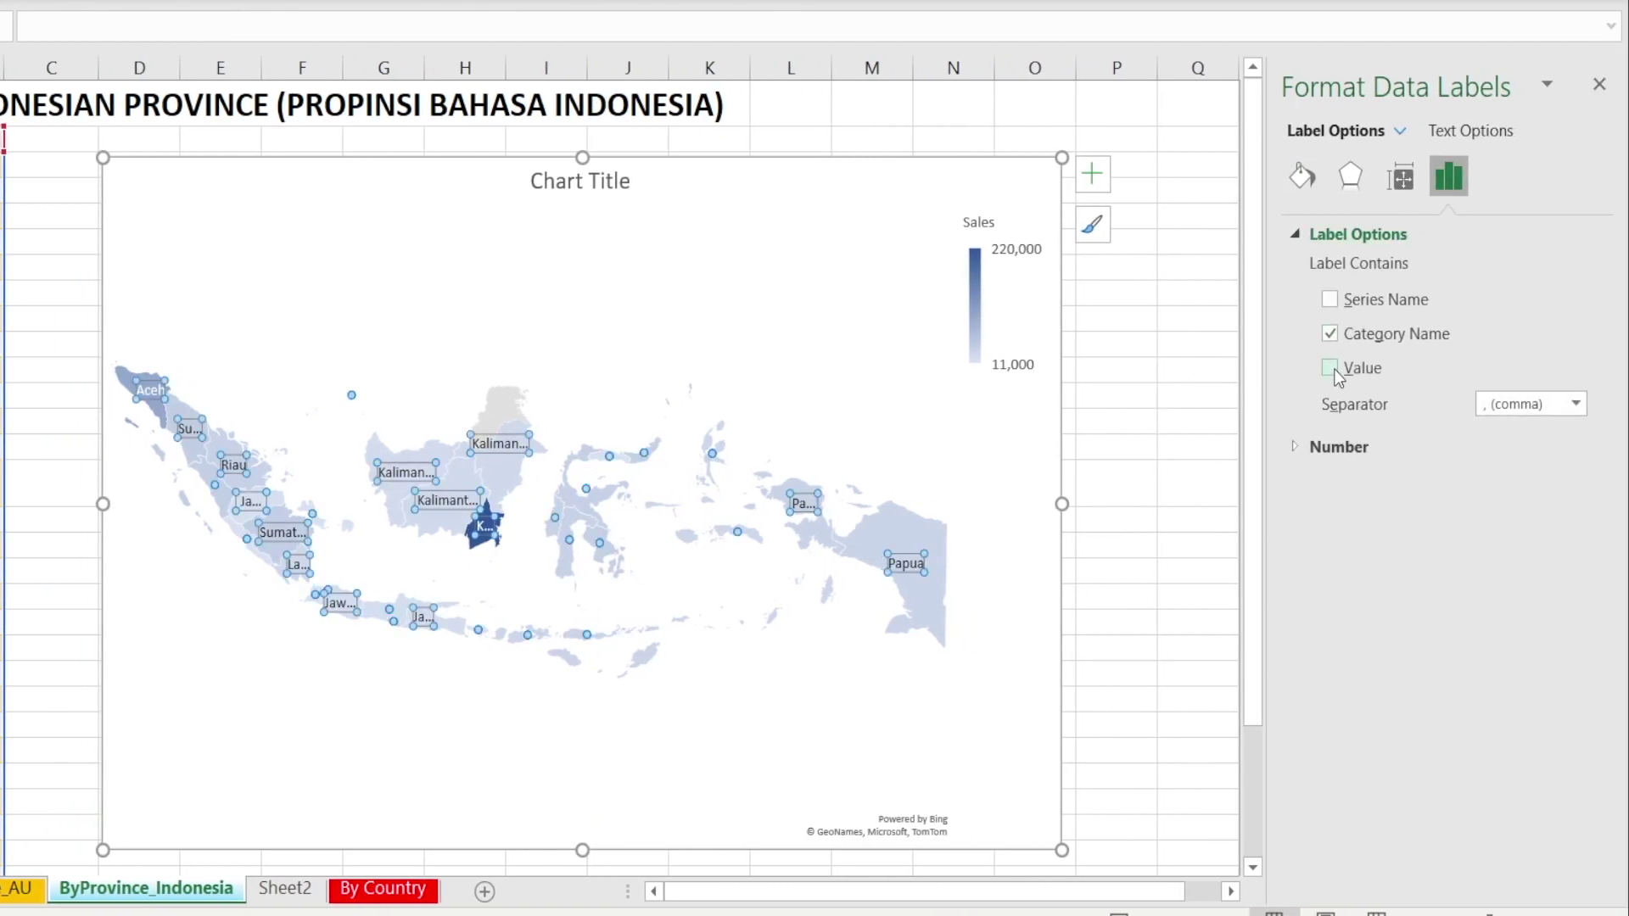
left_click(1330, 368)
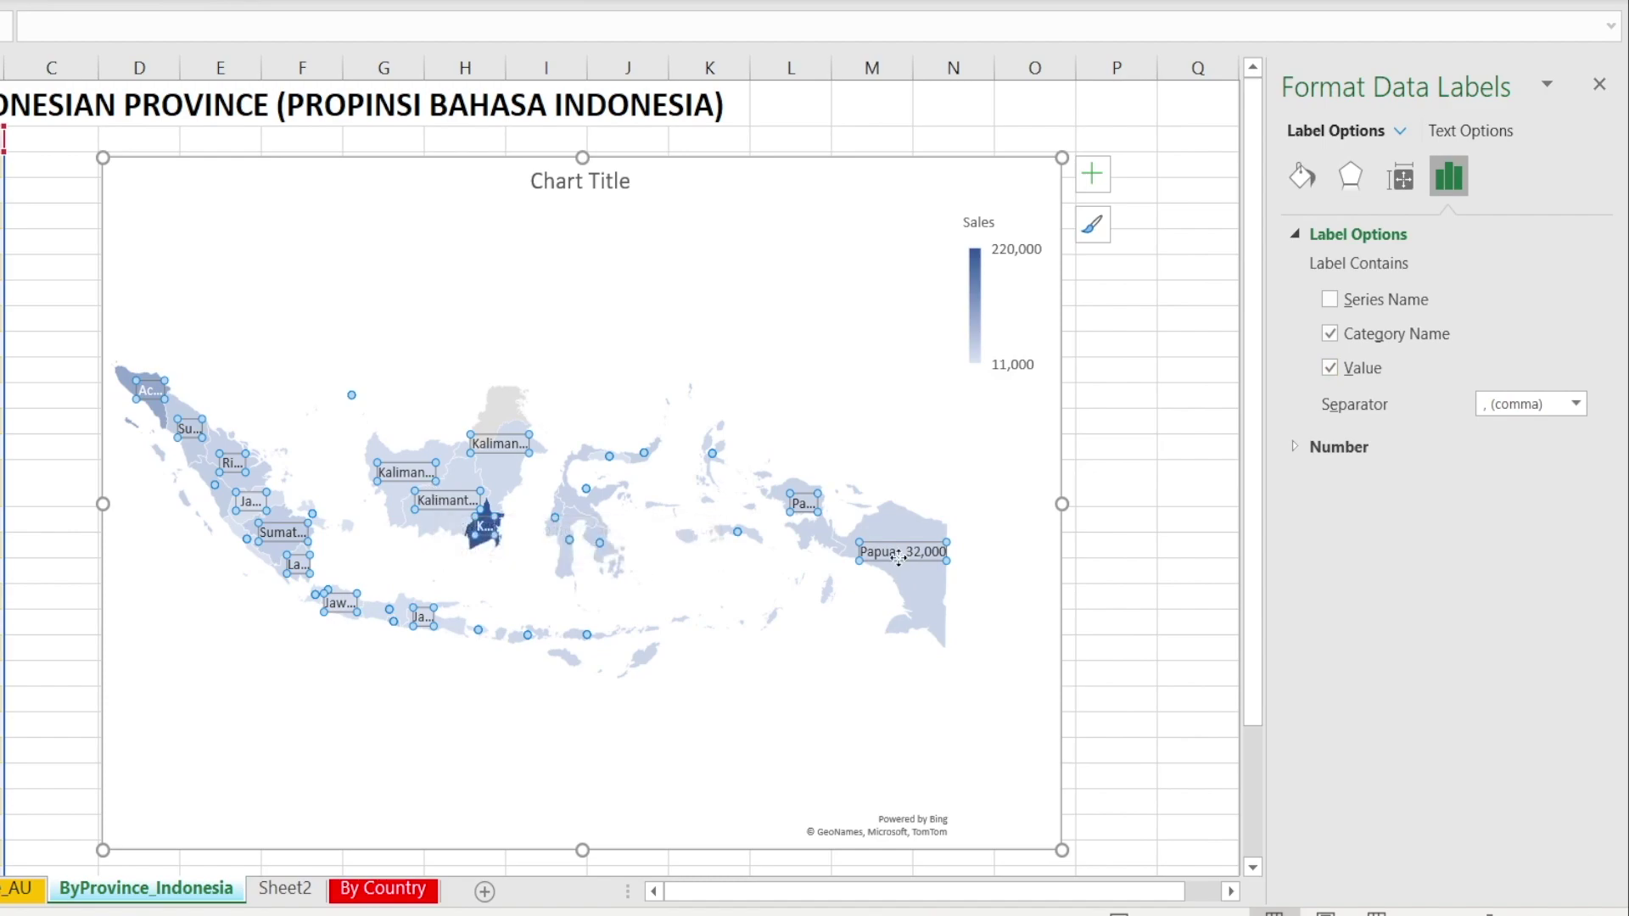
mouse_move(936, 562)
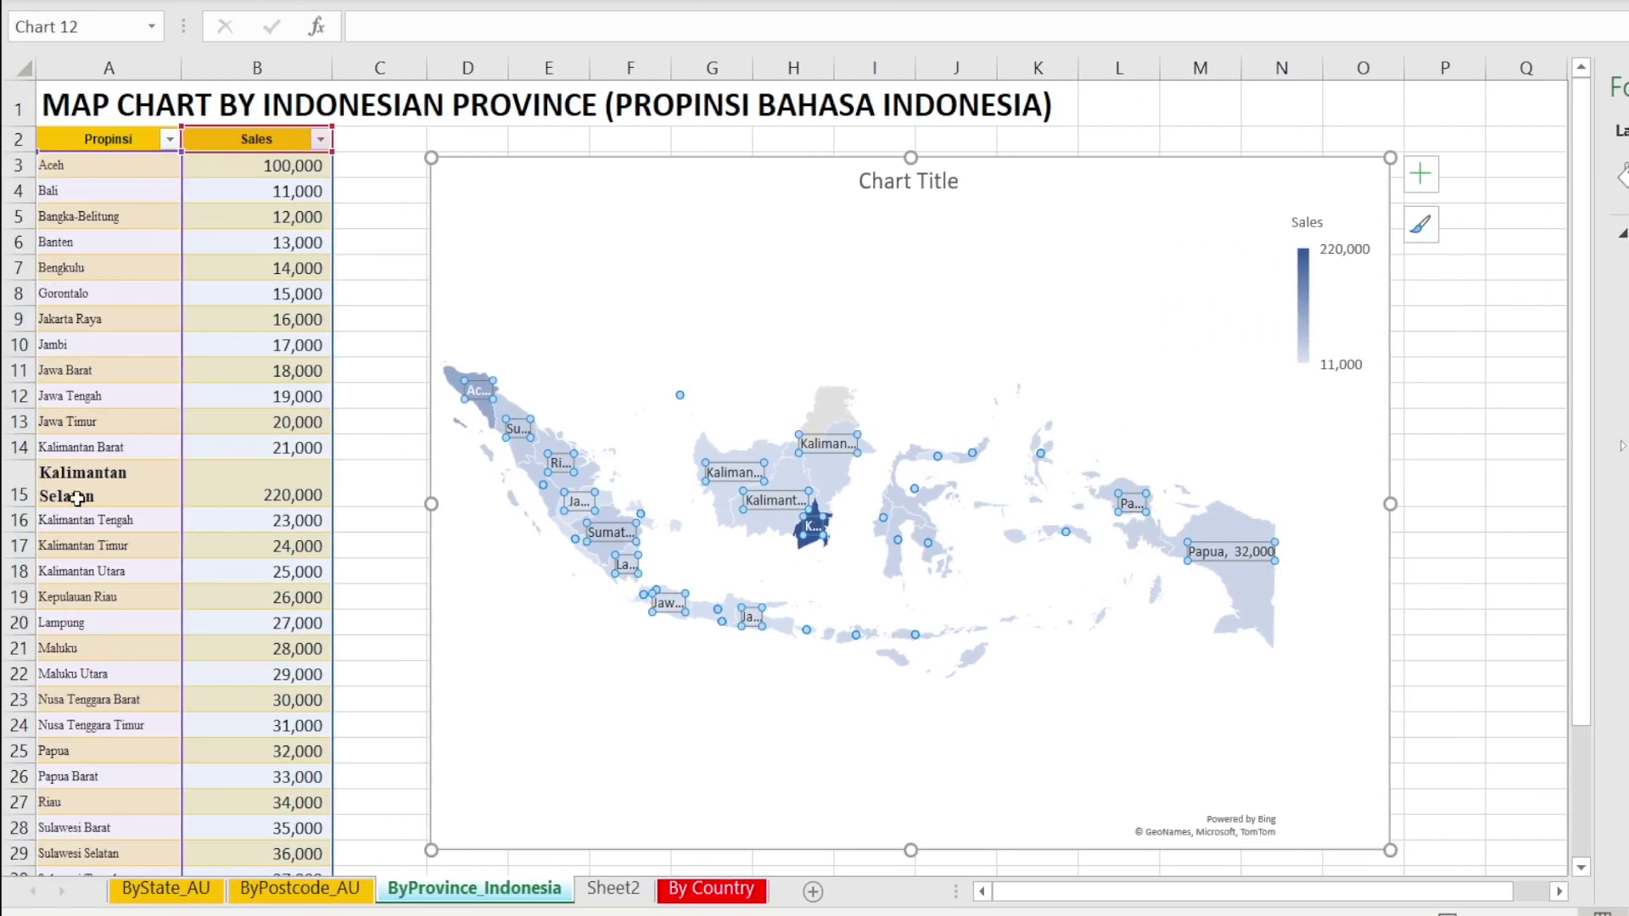
Copy the English province names in B3:B36 on Sheet2.
left_click(613, 890)
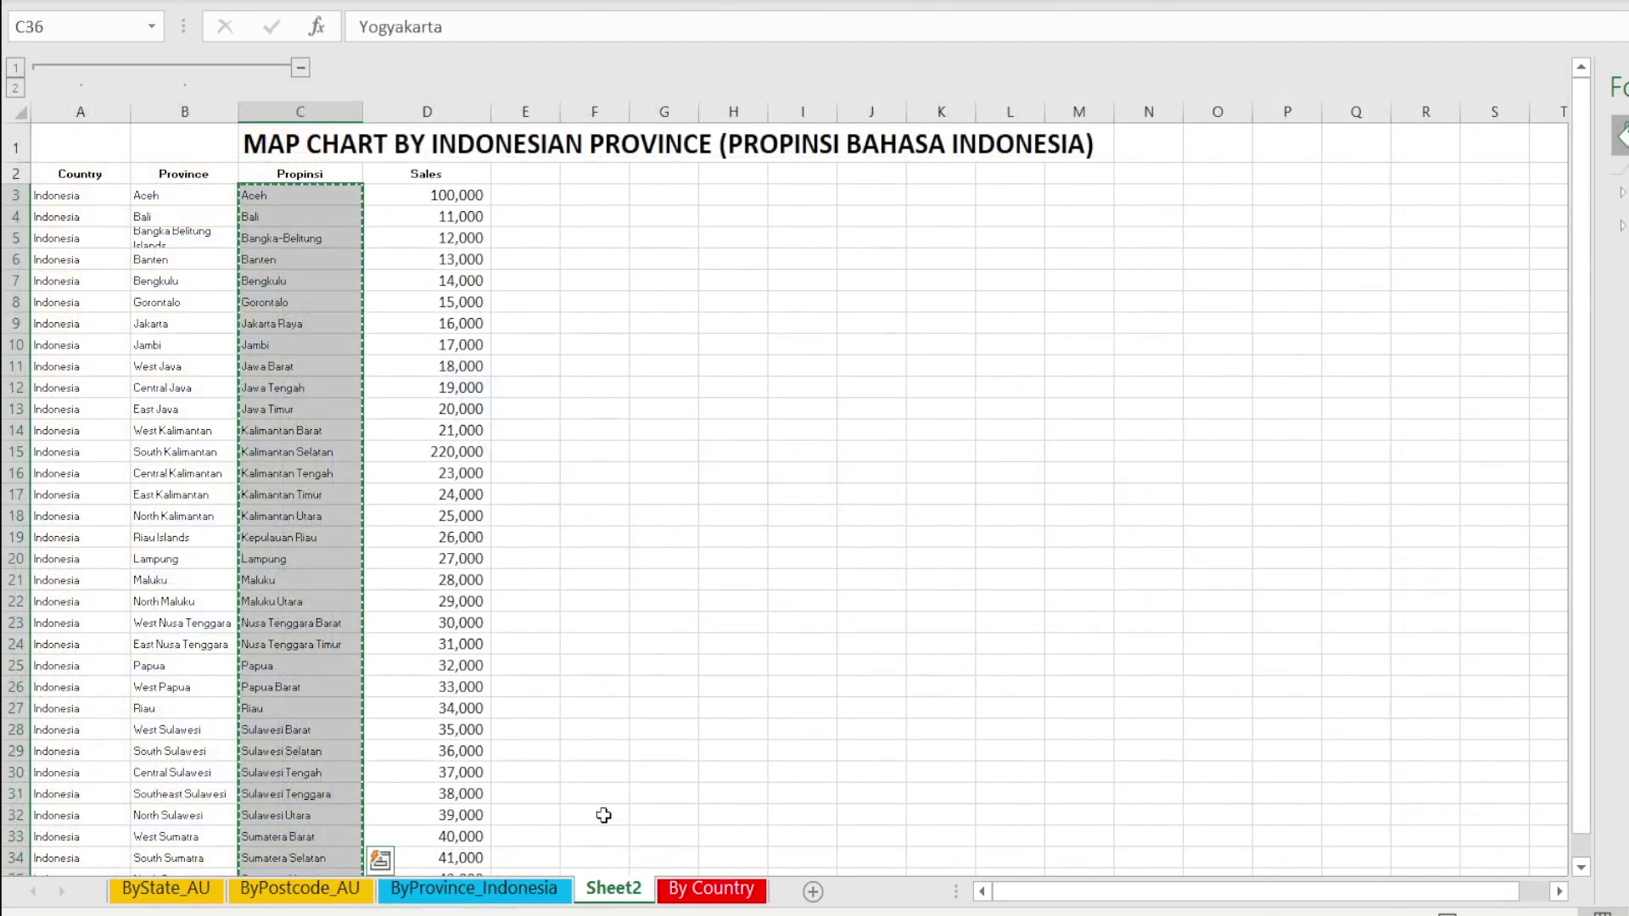
left_click(204, 194)
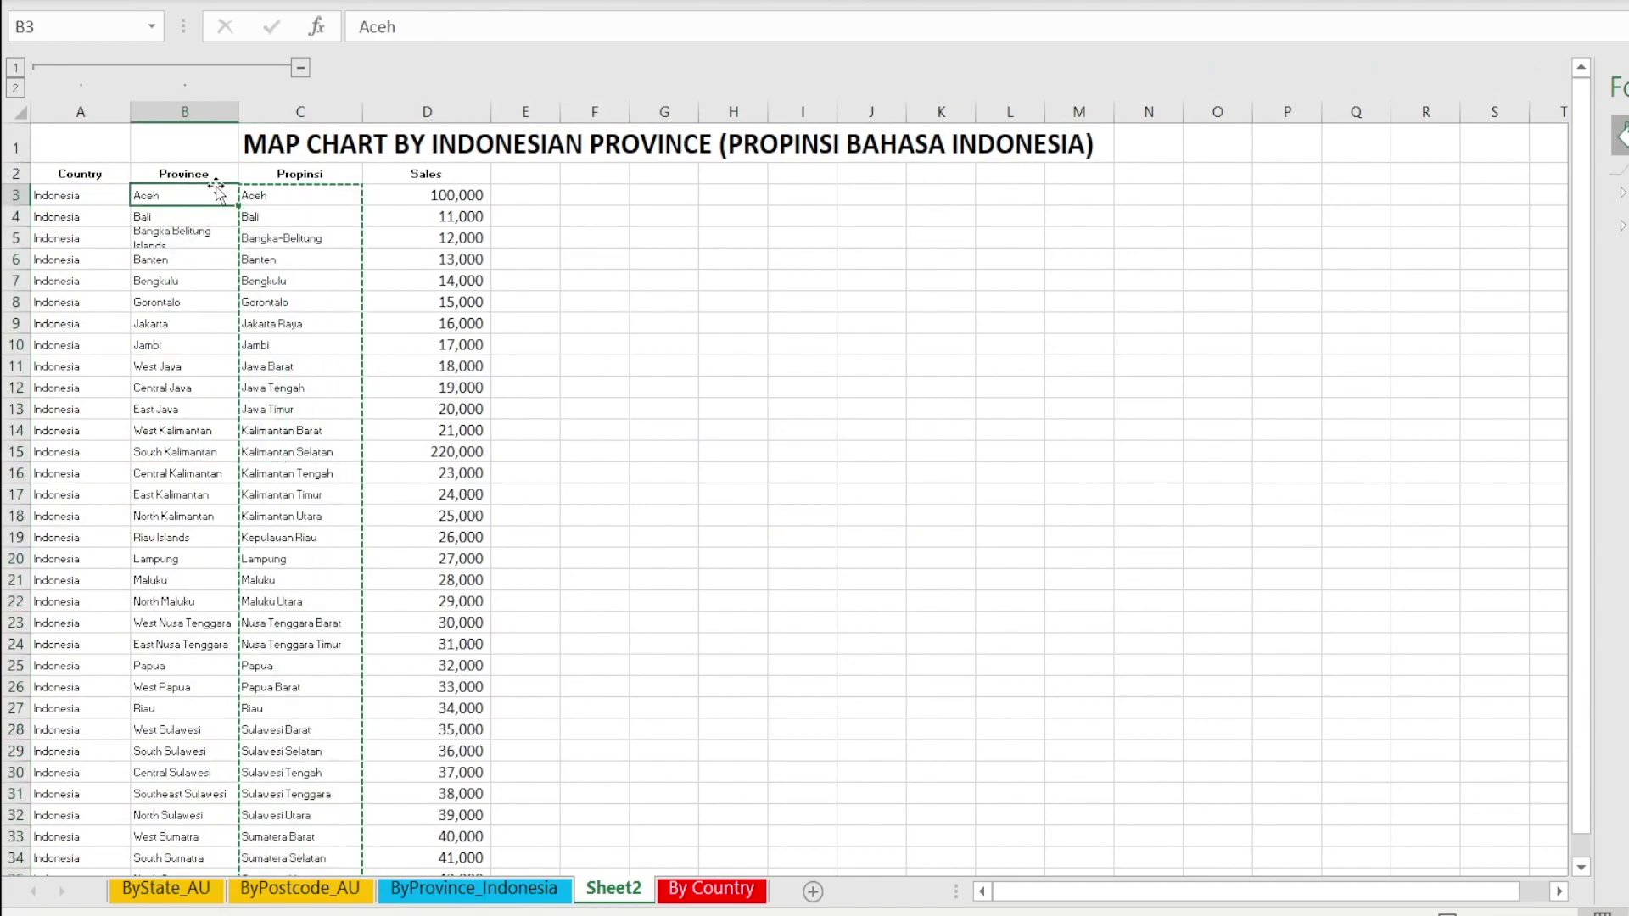
key("ctrl+shift+Down")
key("shift+Up")
key("ctrl+c")
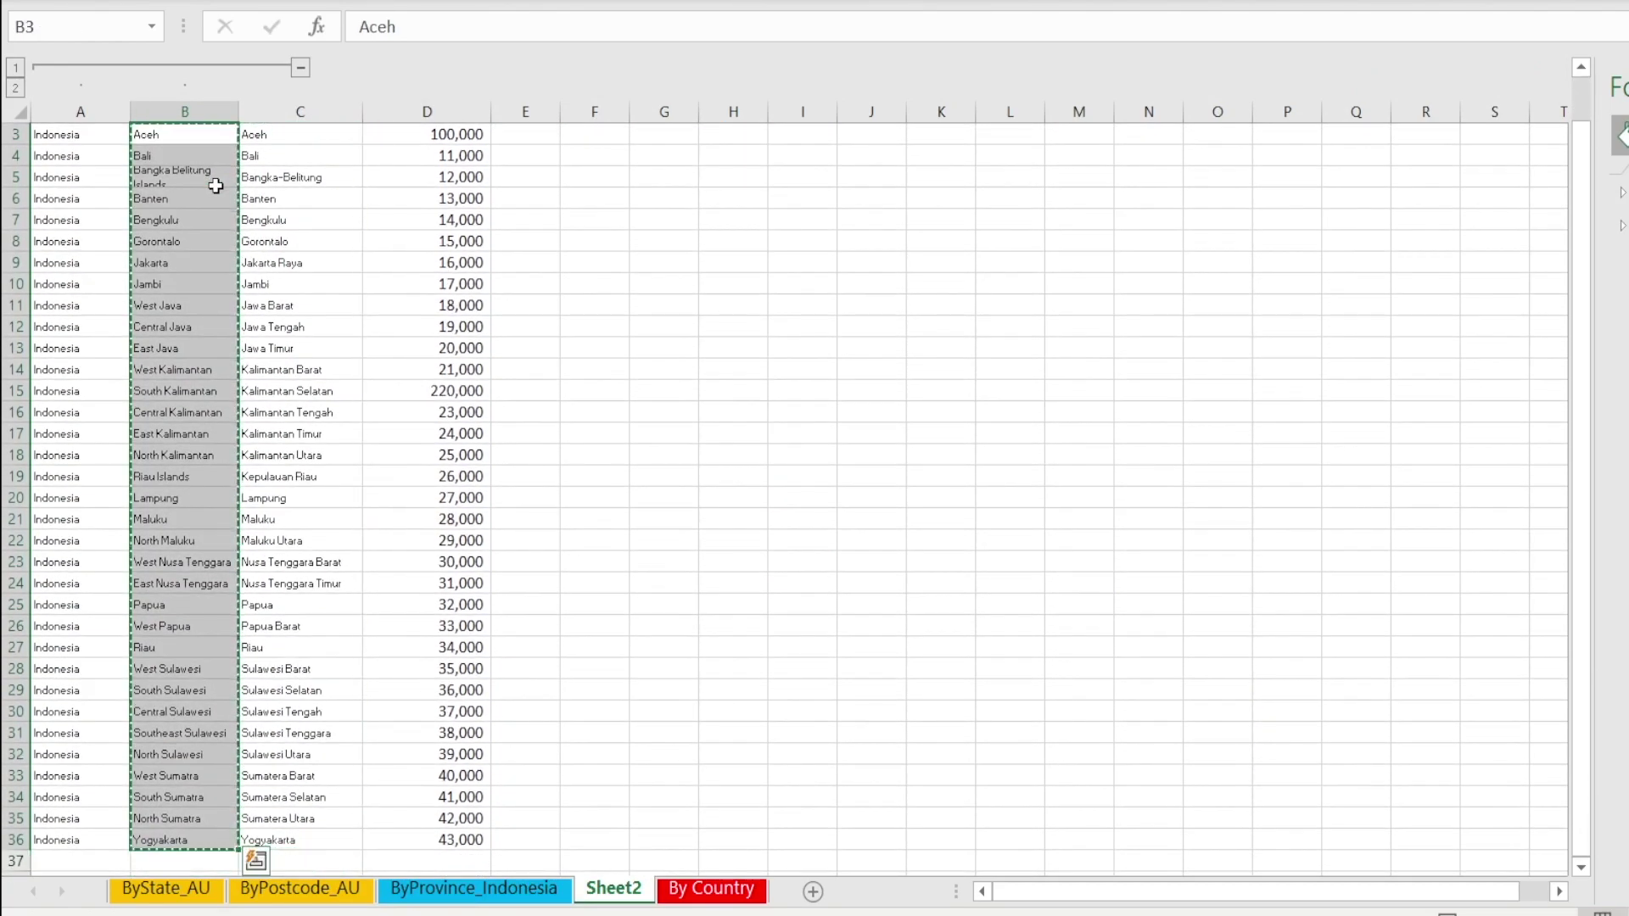
key("ctrl+v")
Paste the English names as values starting at A3 on ByProvince_Indonesia.
left_click(464, 901)
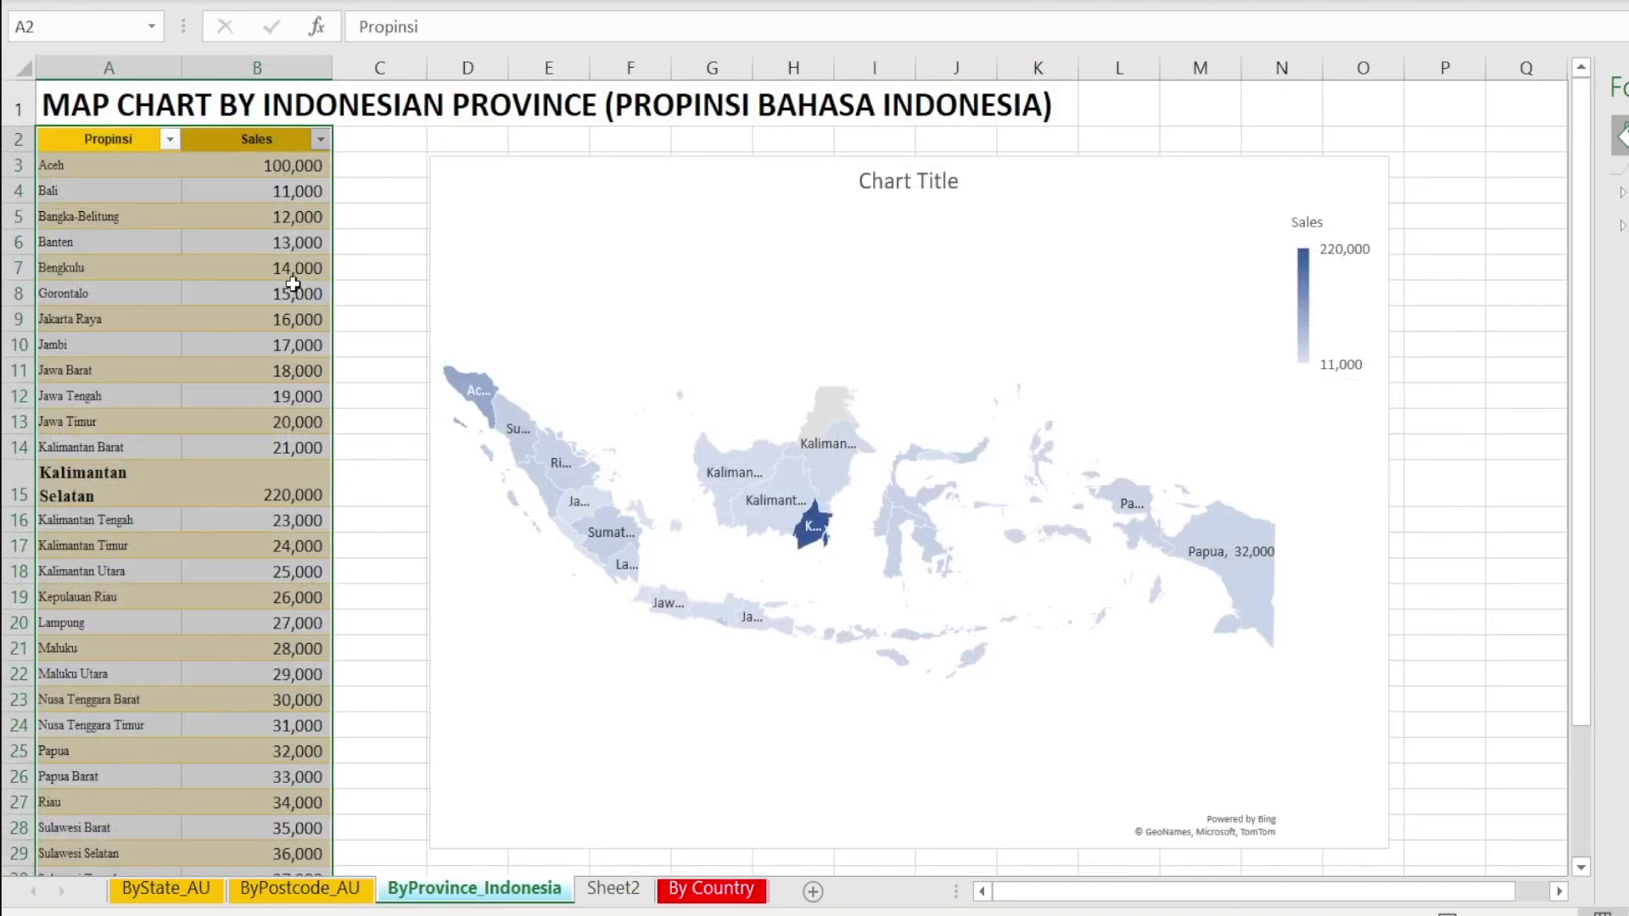
left_click(102, 168)
right_click(102, 168)
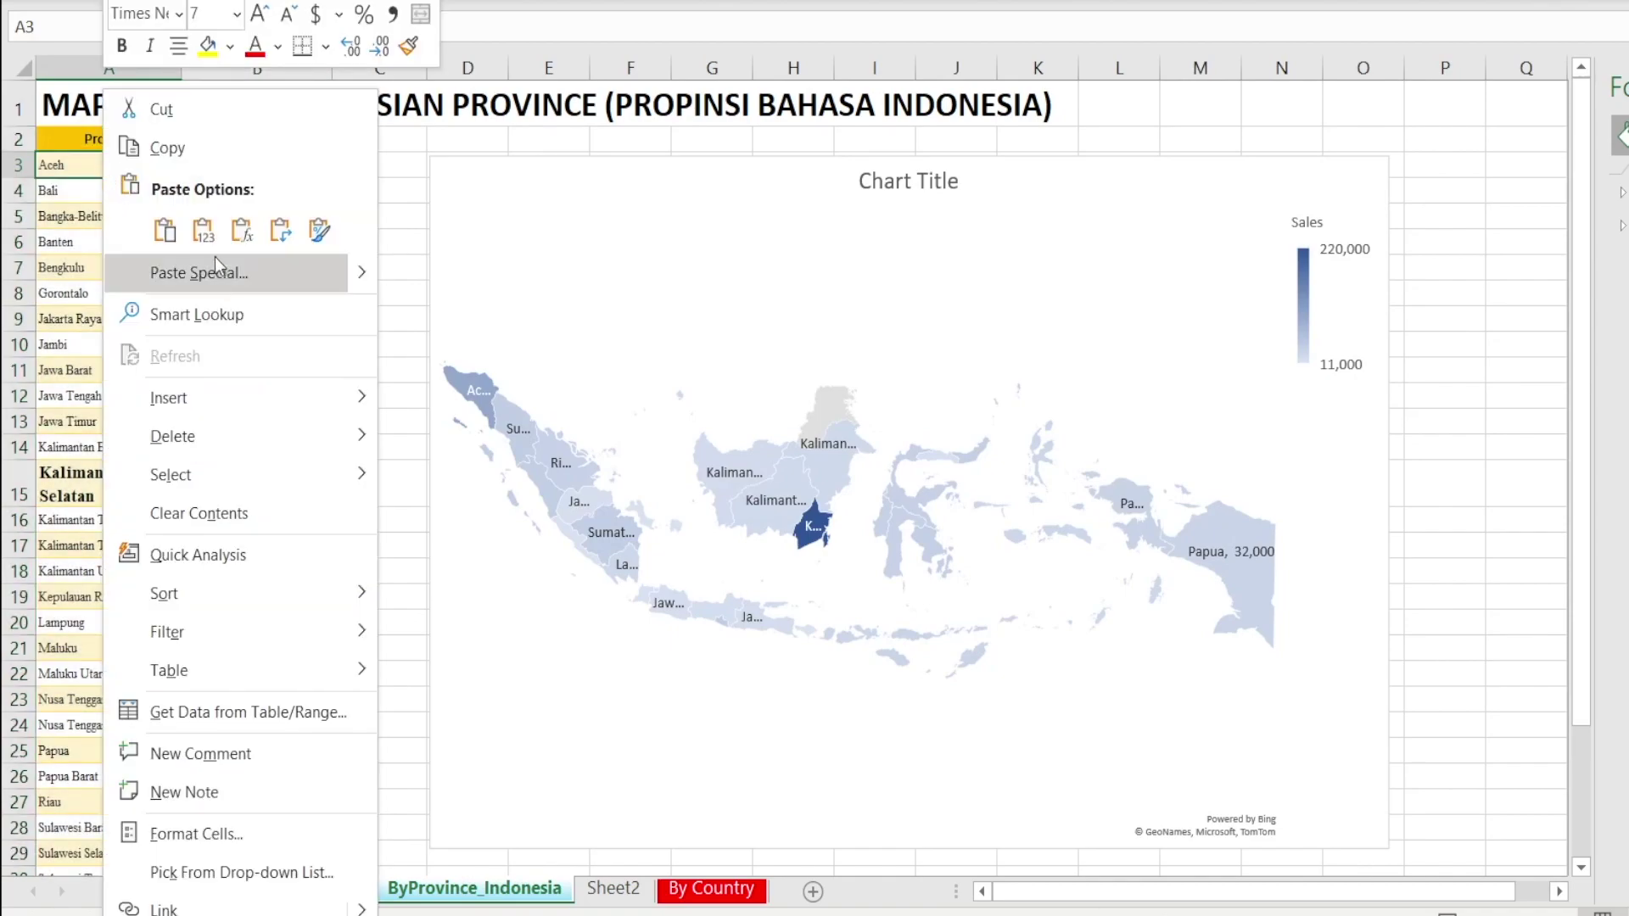
left_click(204, 226)
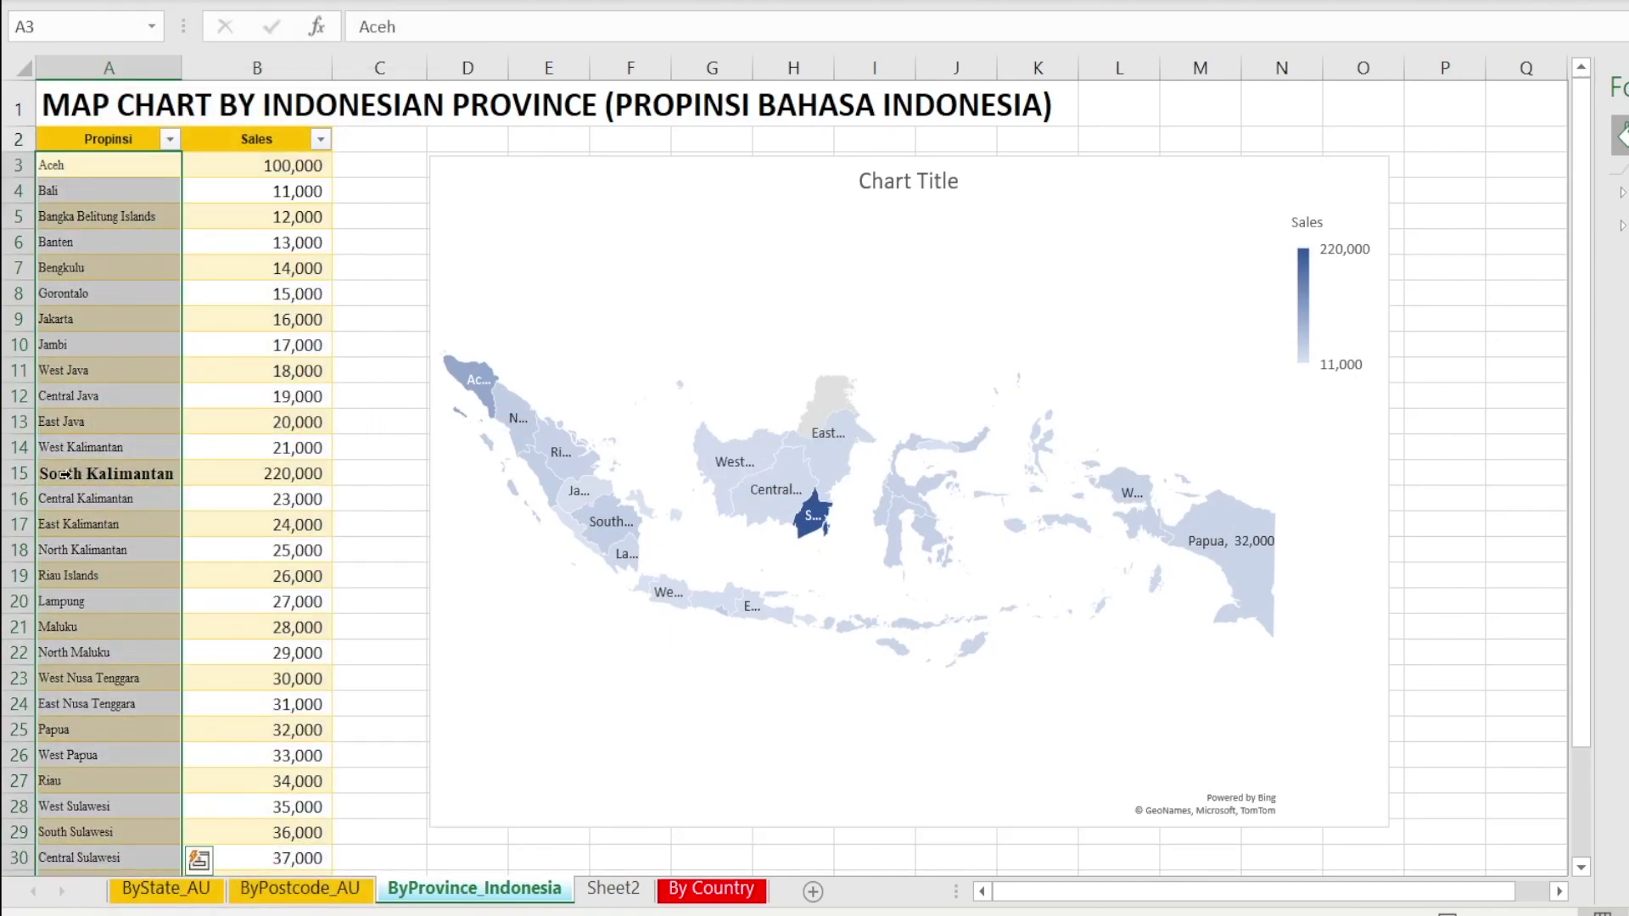
left_click(65, 474)
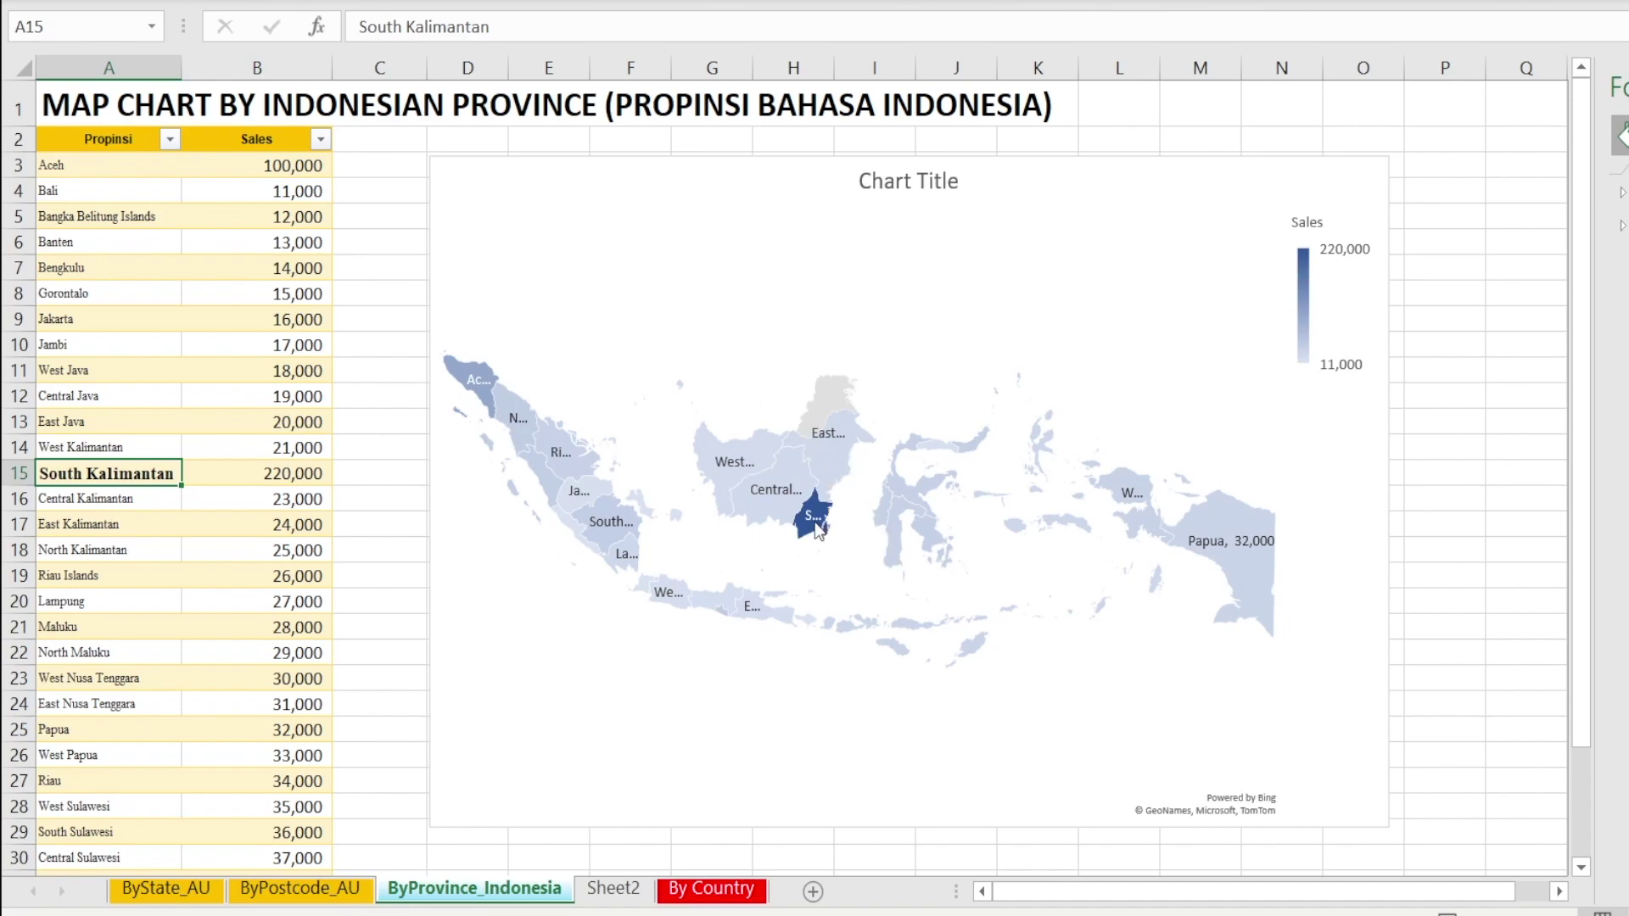
Enlarge the Indonesian province map chart.
mouse_move(818, 530)
left_click(1380, 812)
left_click_drag(1388, 828, 1448, 887)
Retitle the province map 'Indonesian Map', correcting the typo while typing.
left_click(988, 140)
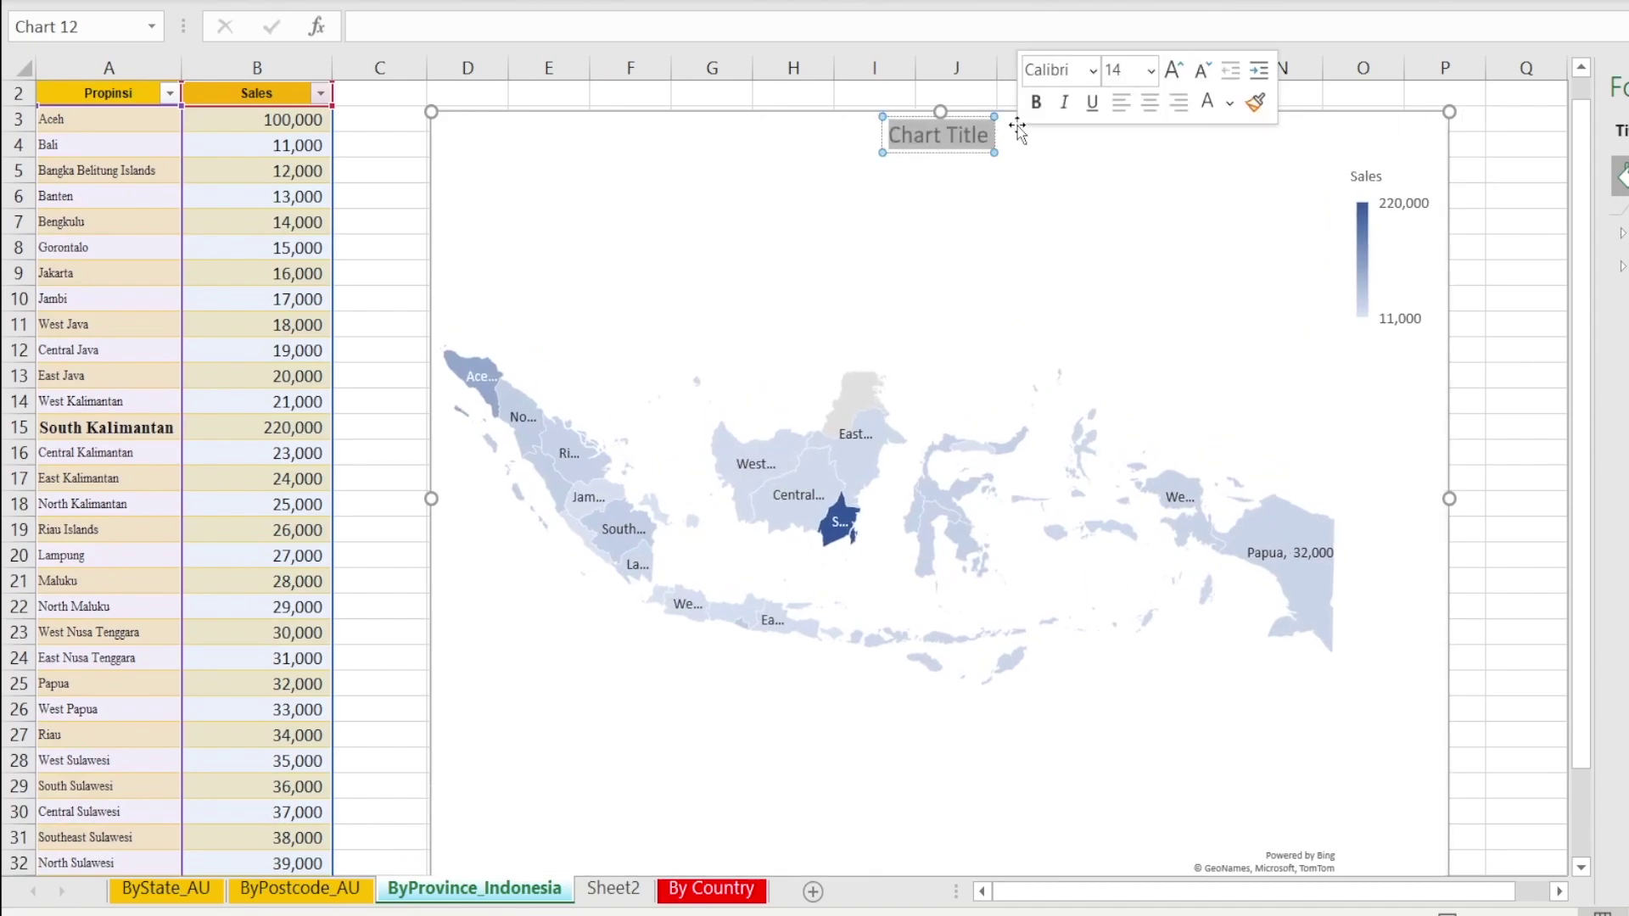
type("Inones")
key("BackSpace")
key("BackSpace")
key("BackSpace")
key("BackSpace")
key("BackSpace")
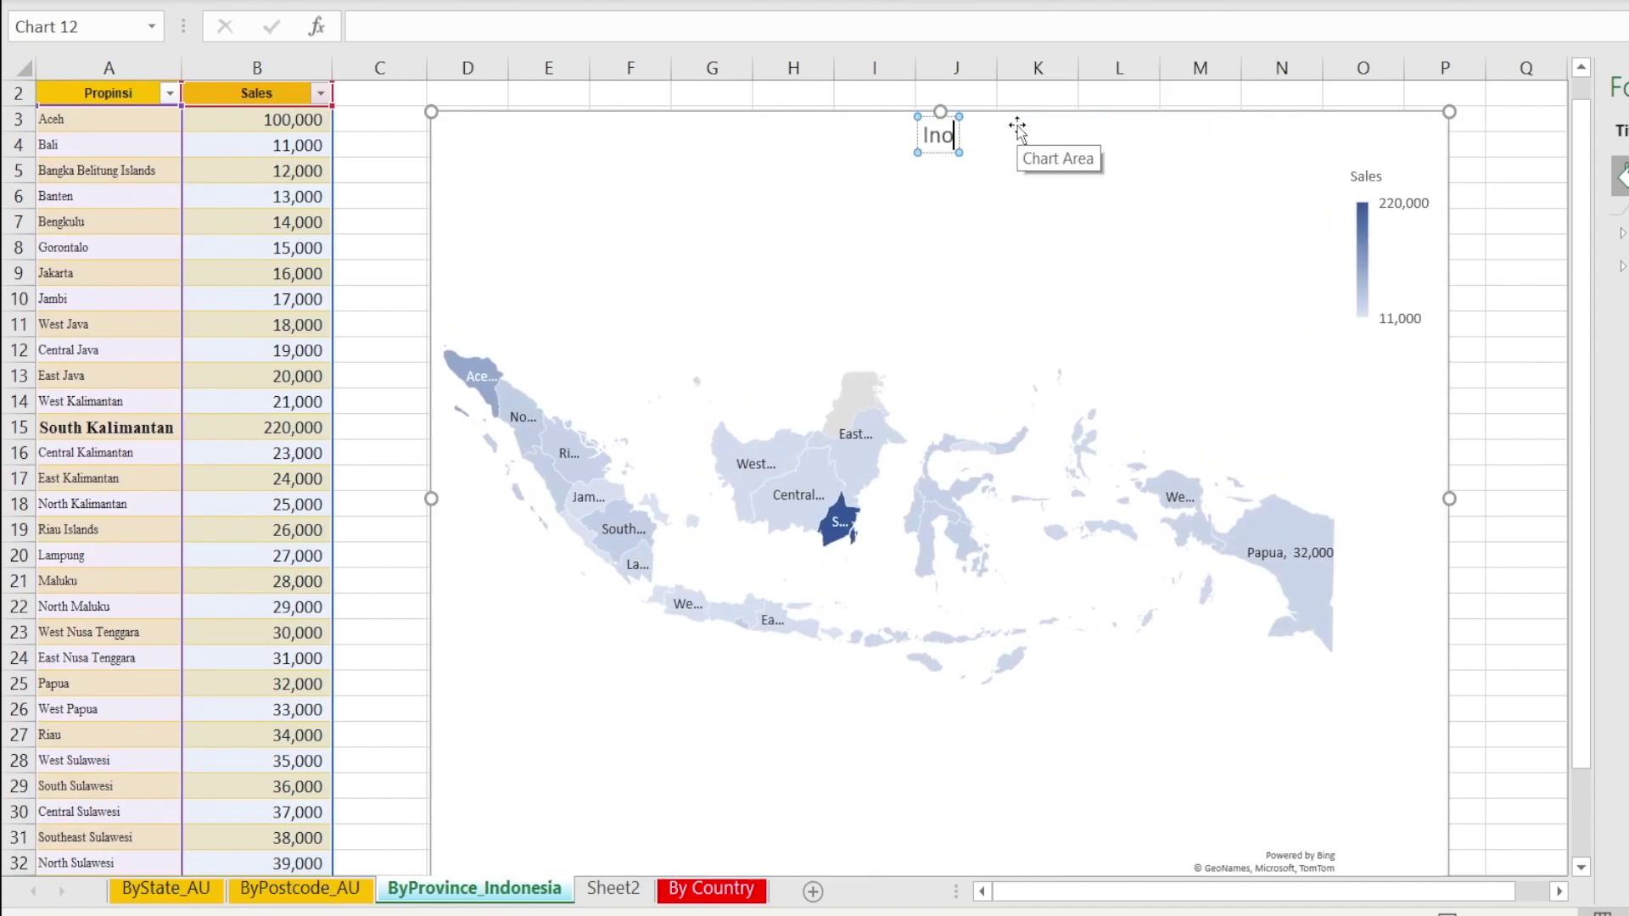
type("ndonesian Map")
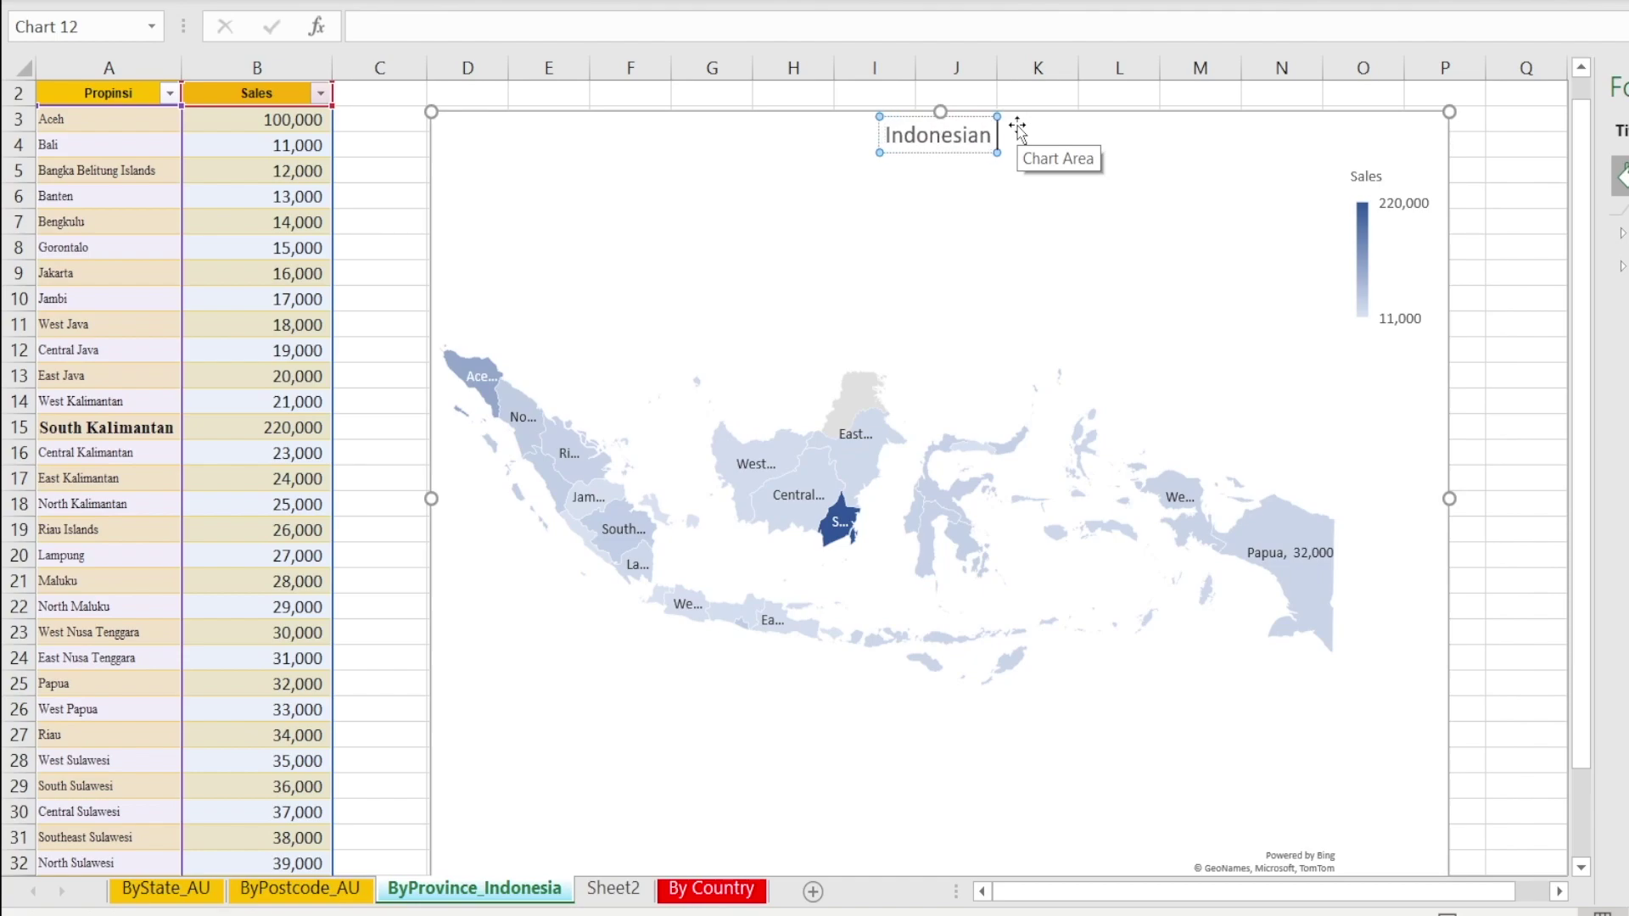
left_click(367, 170)
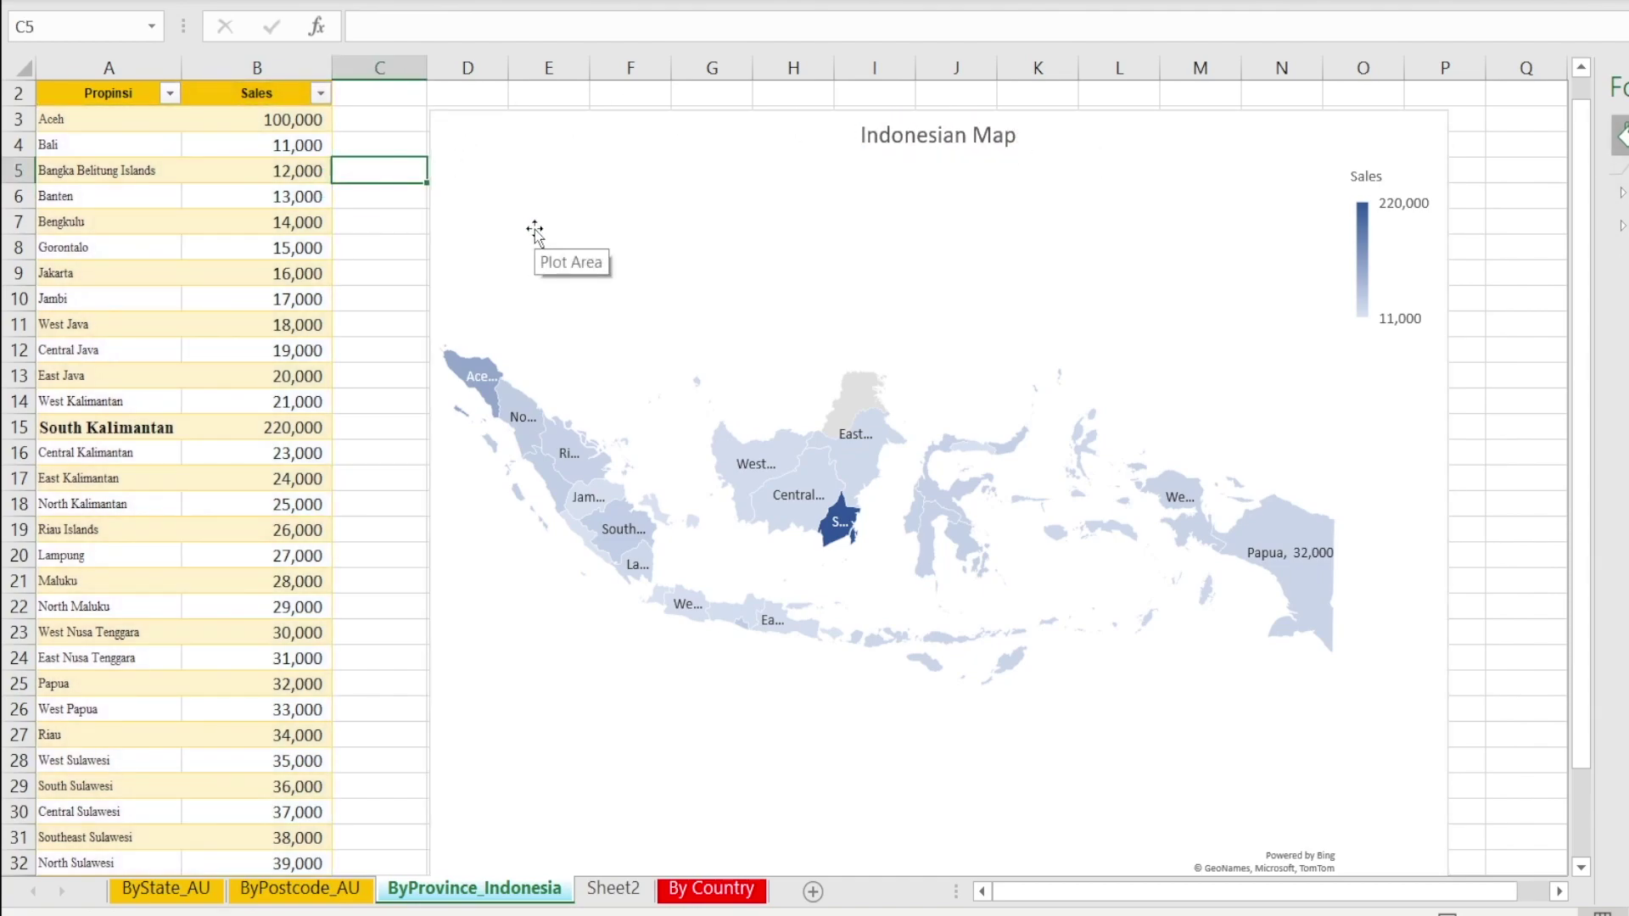
scroll(535, 222, "up", 1)
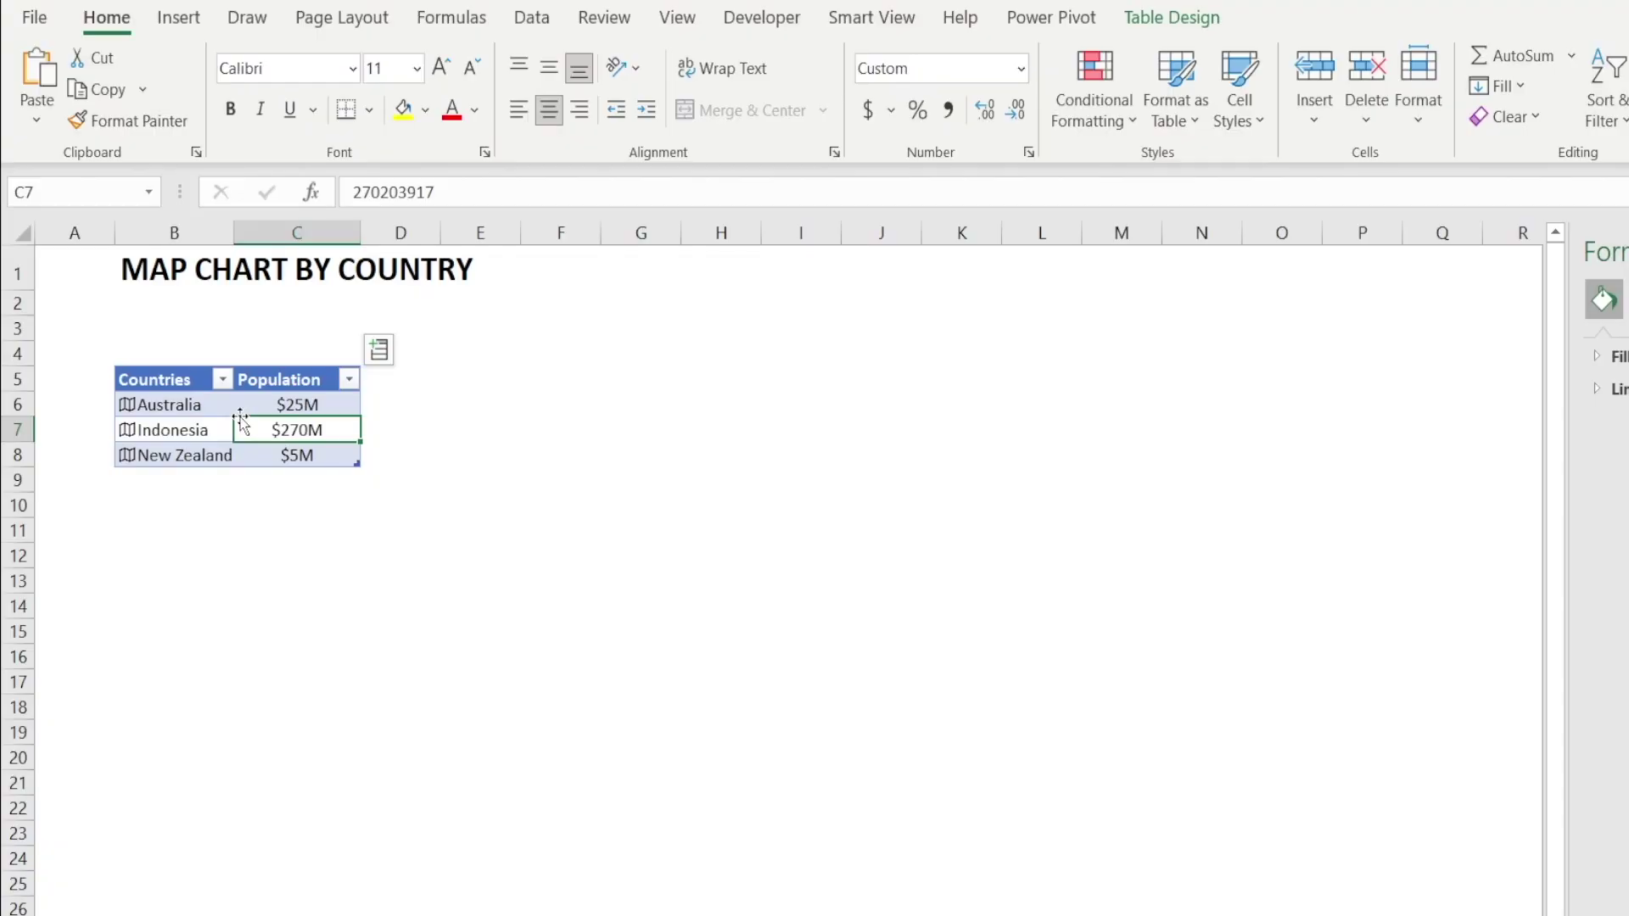
Format the Countries/Population data for Australia, Indonesia and New Zealand as a table with Ctrl+T.
key("ctrl+t")
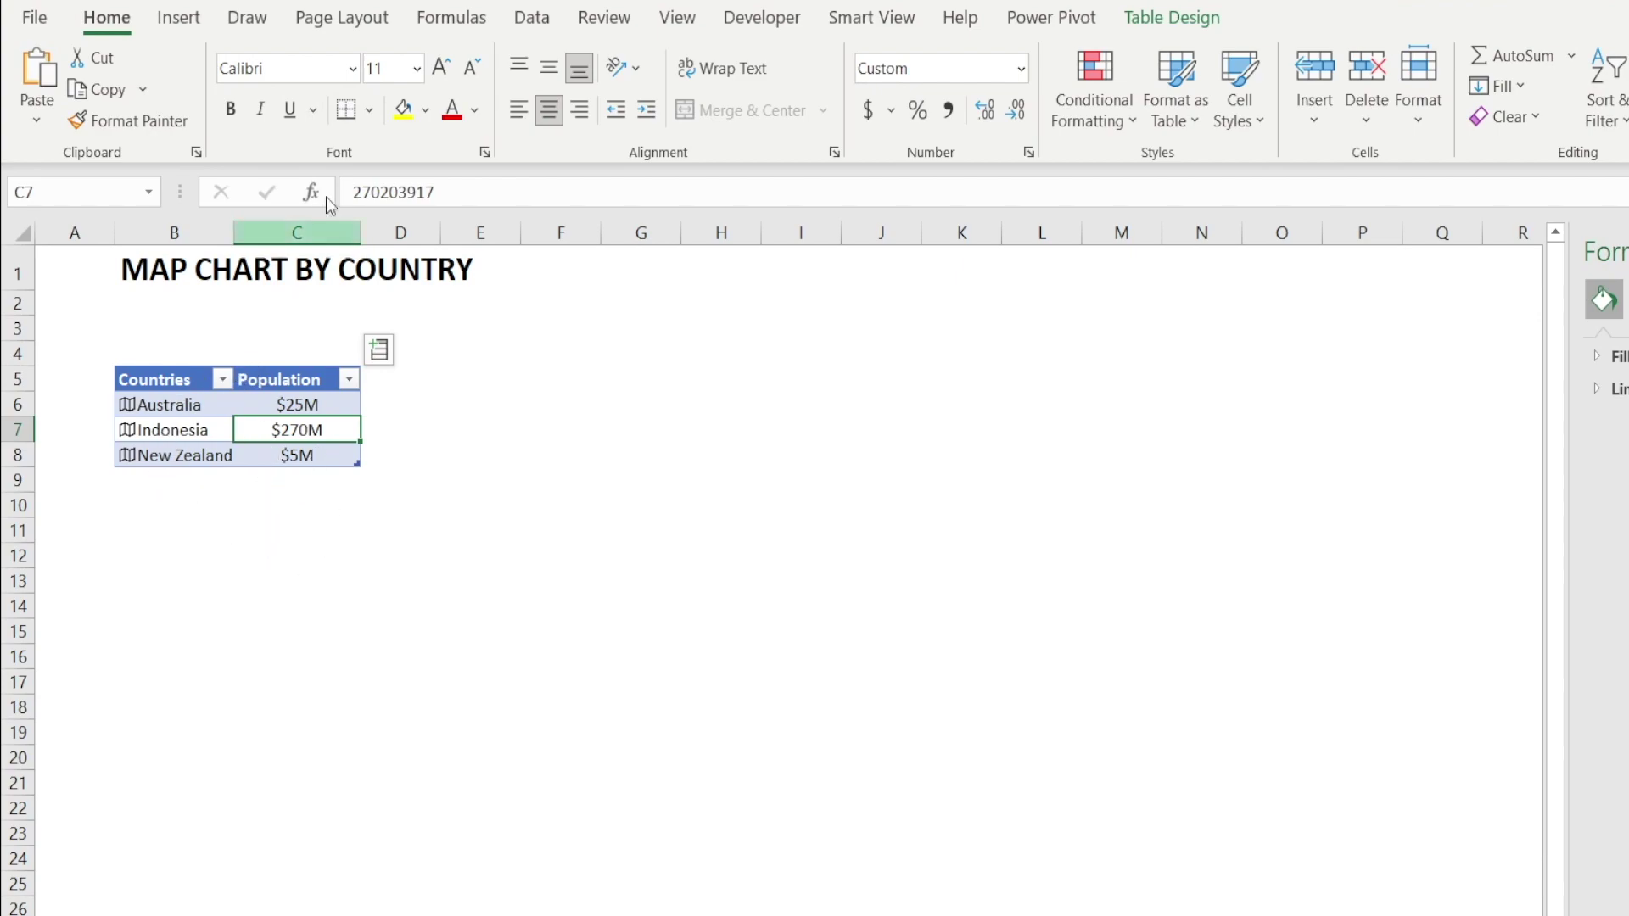
Insert a filled map of the country population table and drag it larger.
left_click(211, 24)
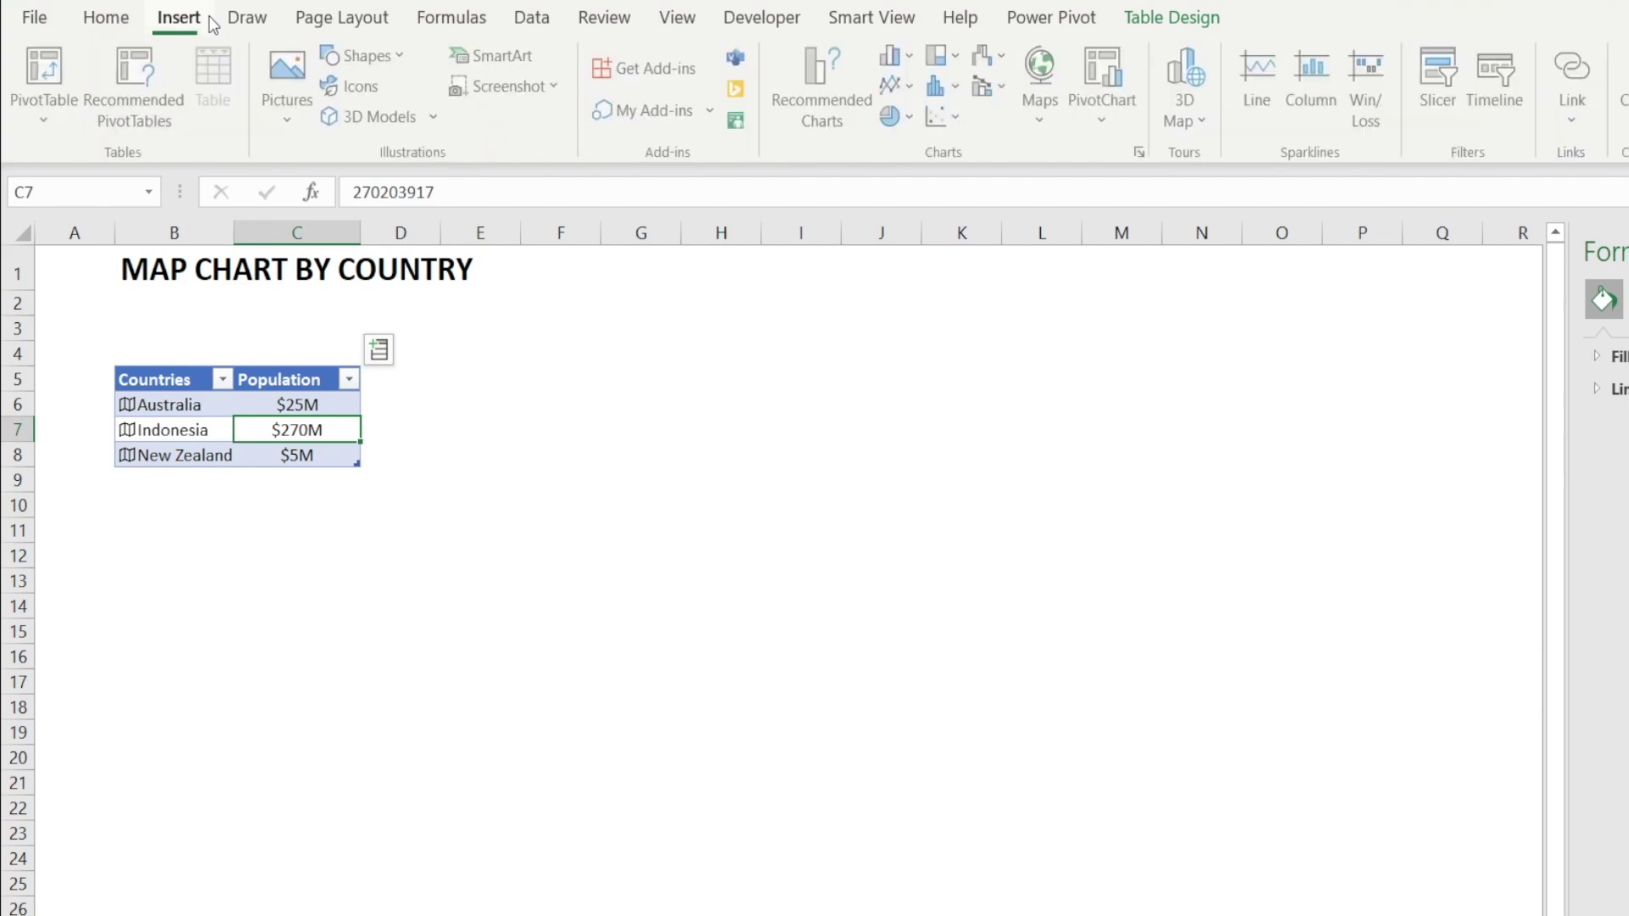
left_click(1034, 110)
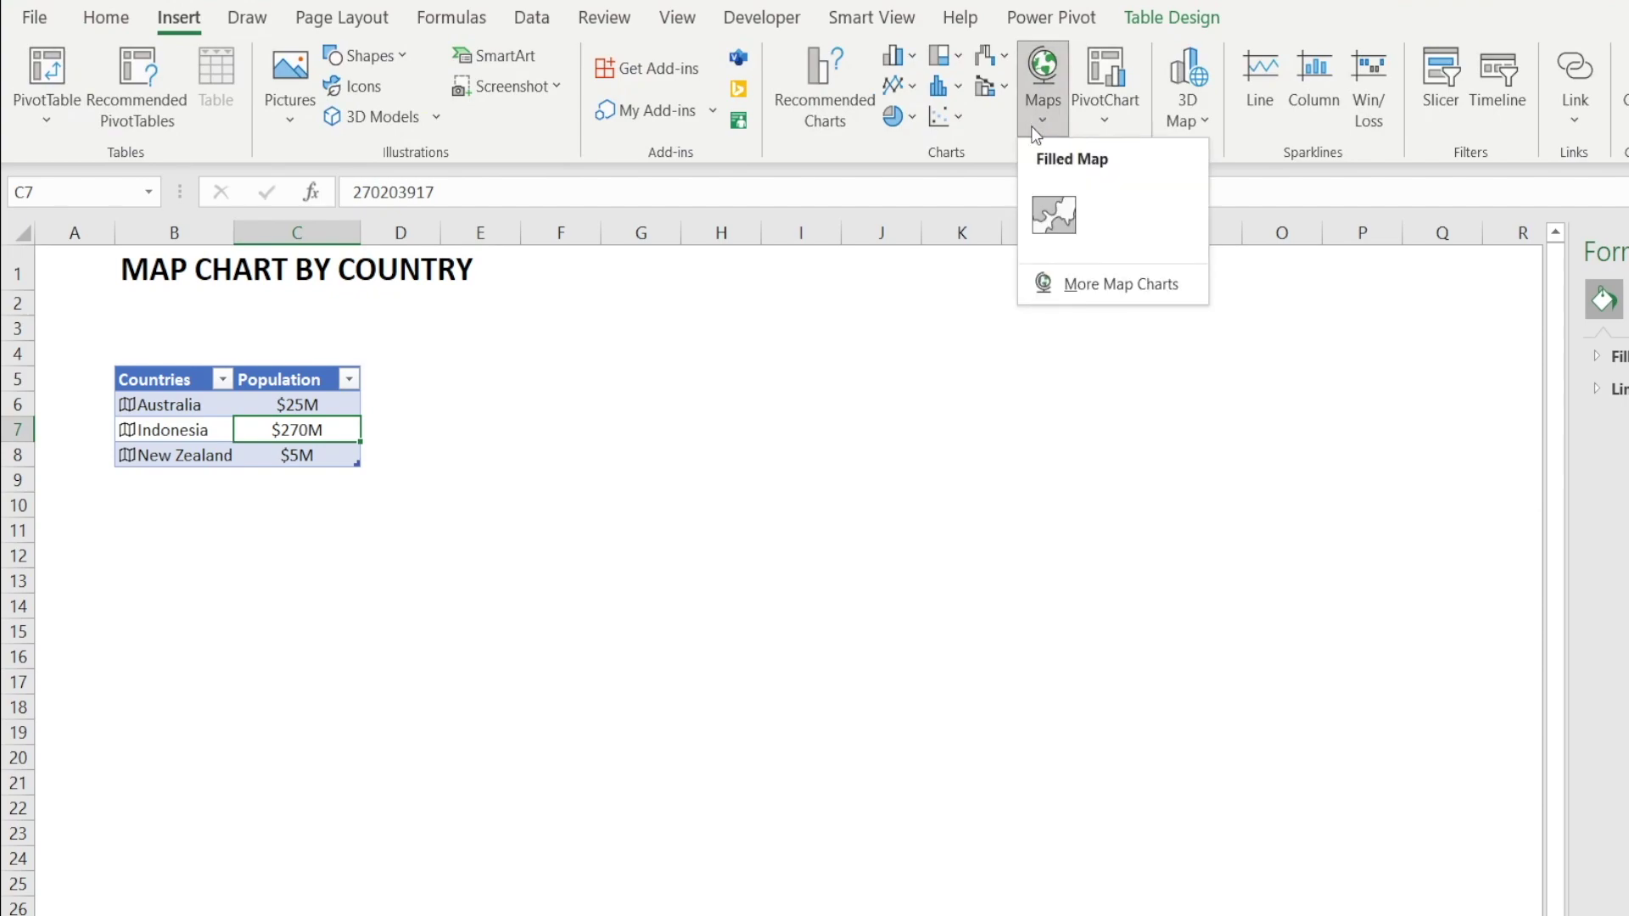
left_click(1054, 214)
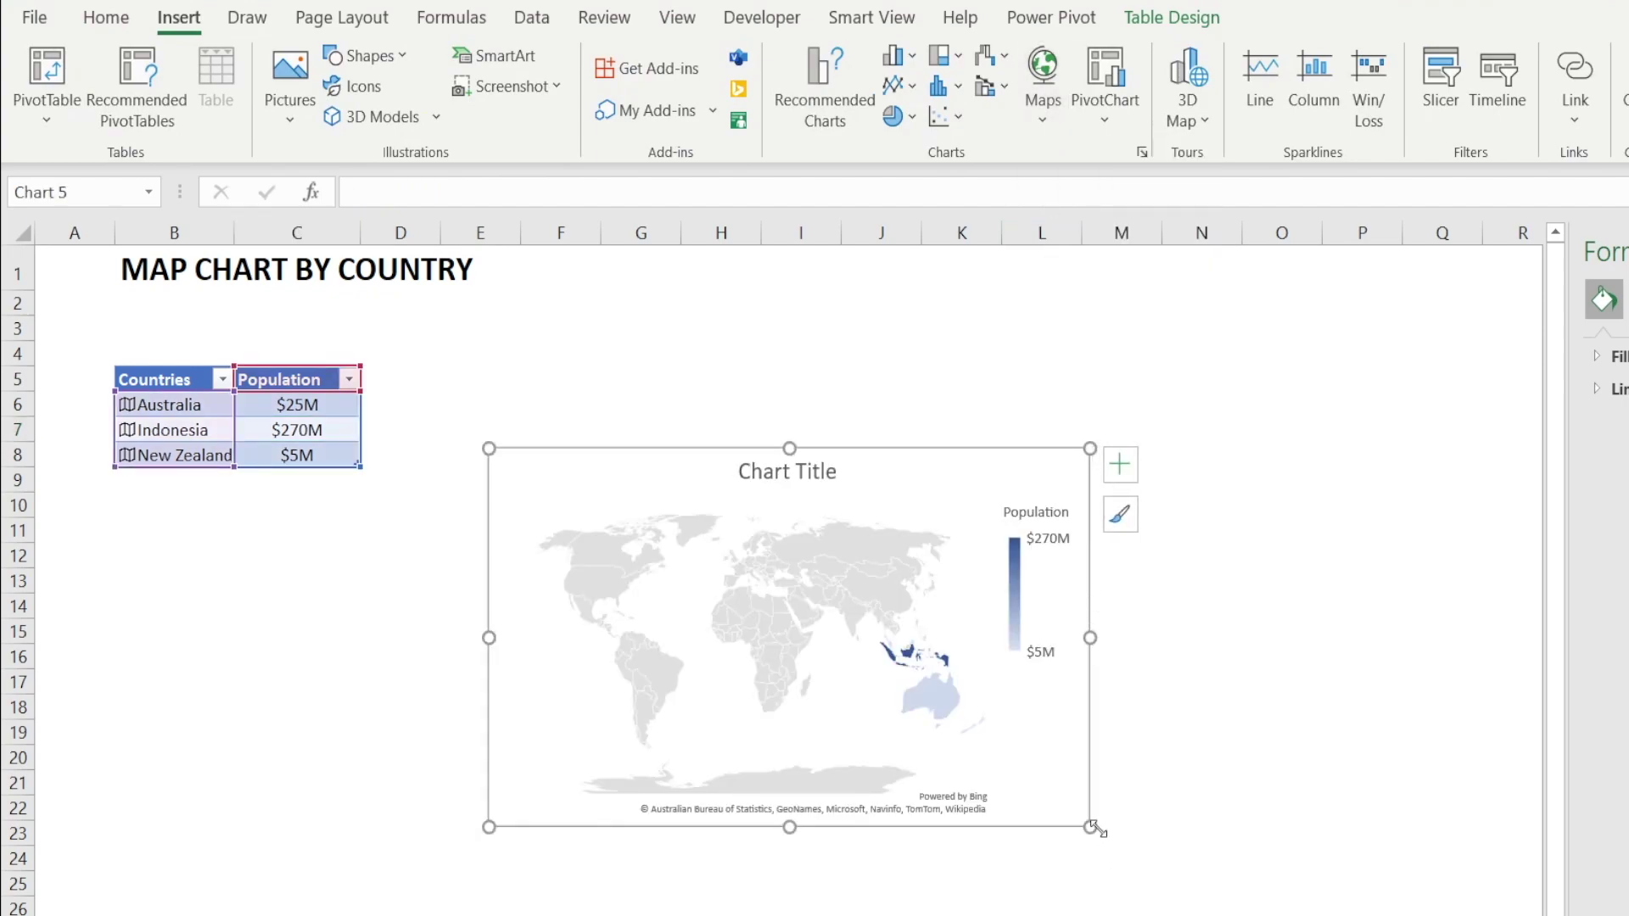
left_click_drag(1093, 828, 1281, 904)
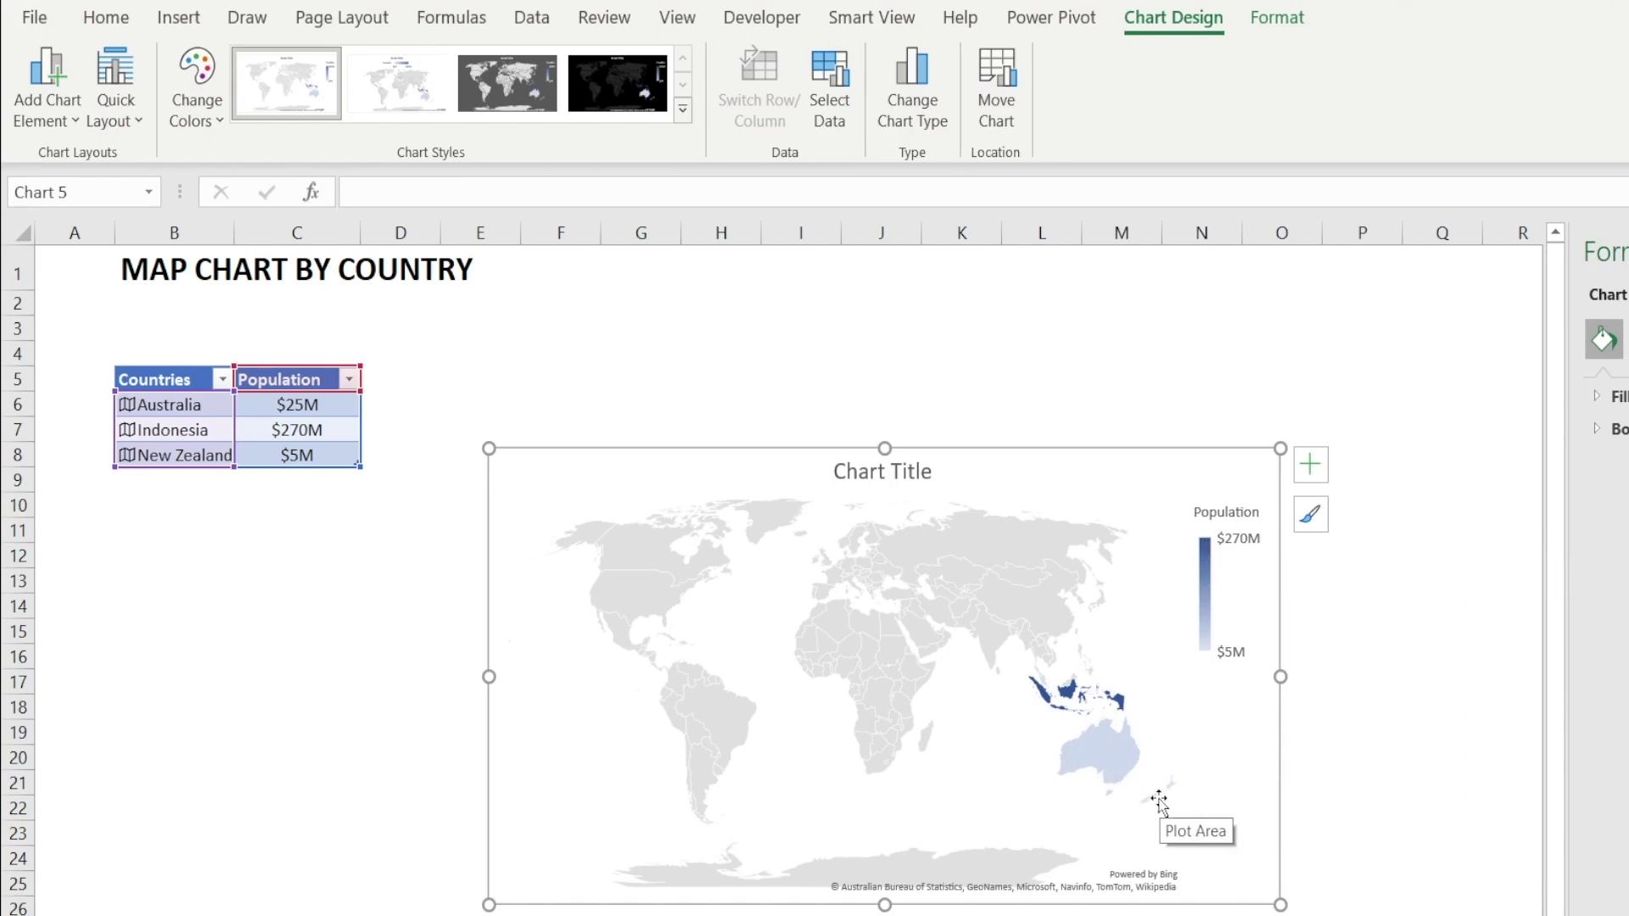
mouse_move(1158, 798)
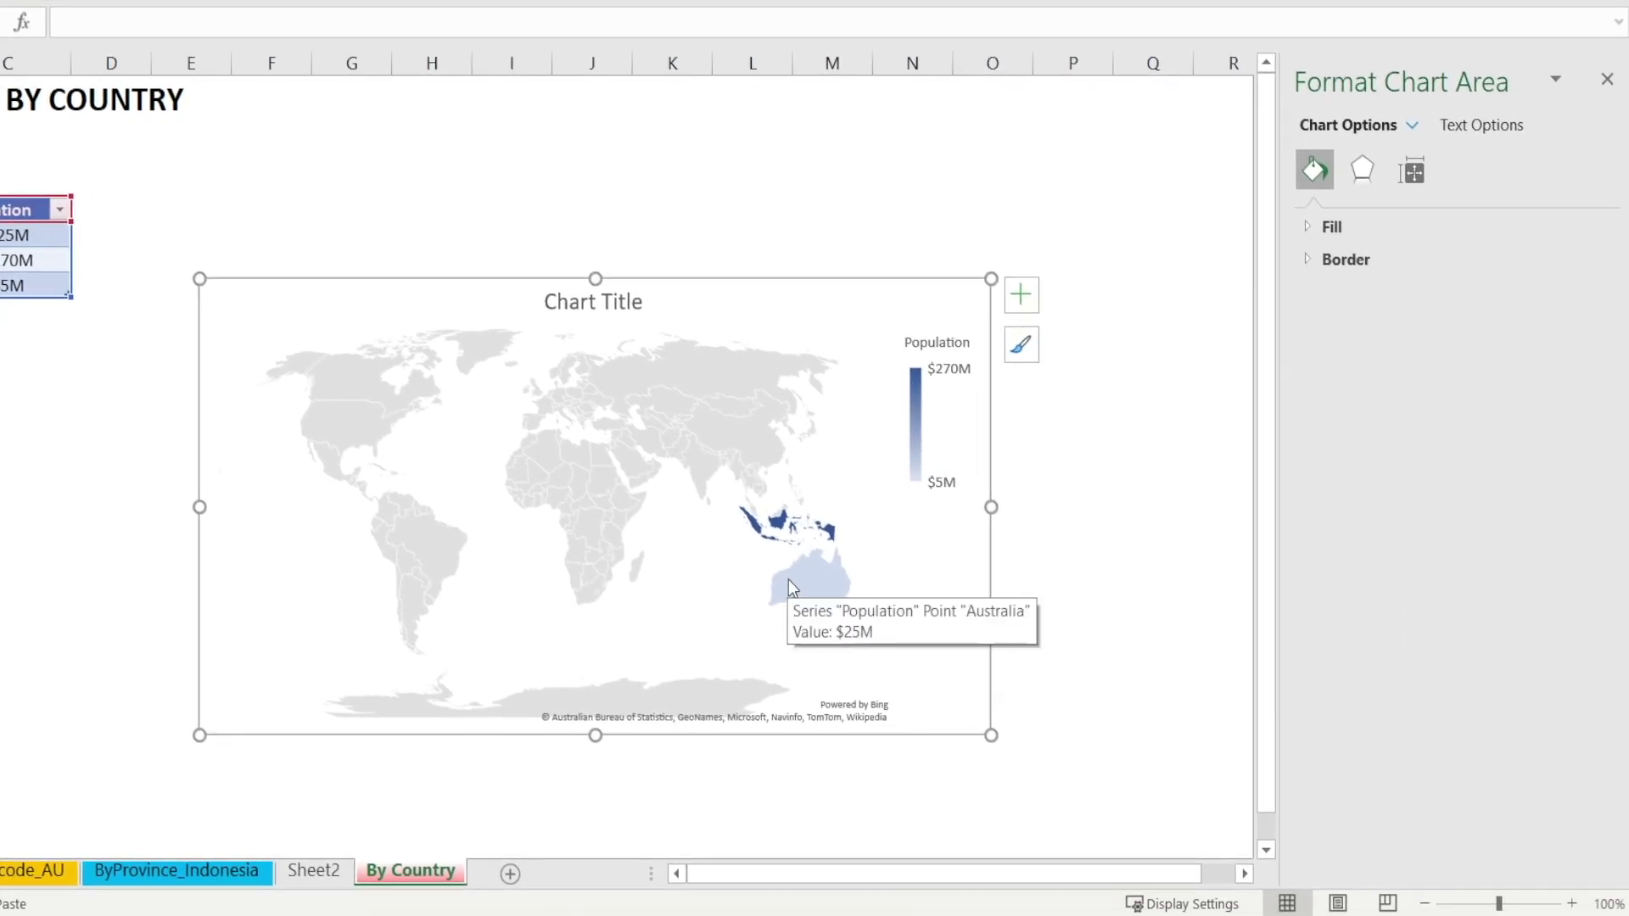
Set the population series' map area to 'Only regions with data'.
right_click(1085, 755)
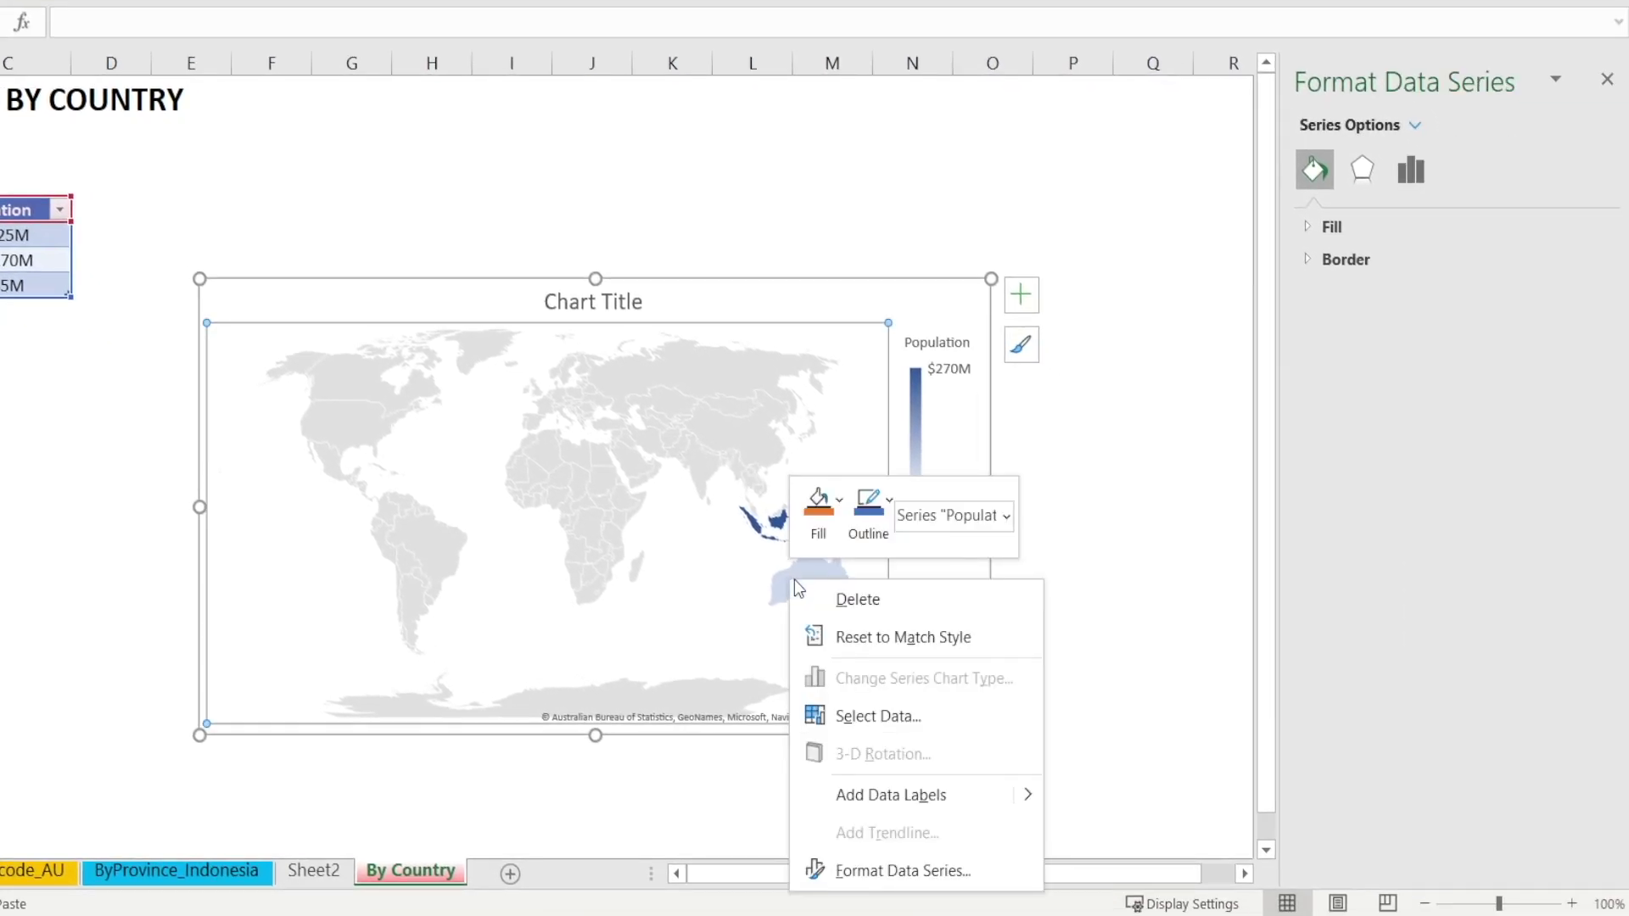
left_click(873, 865)
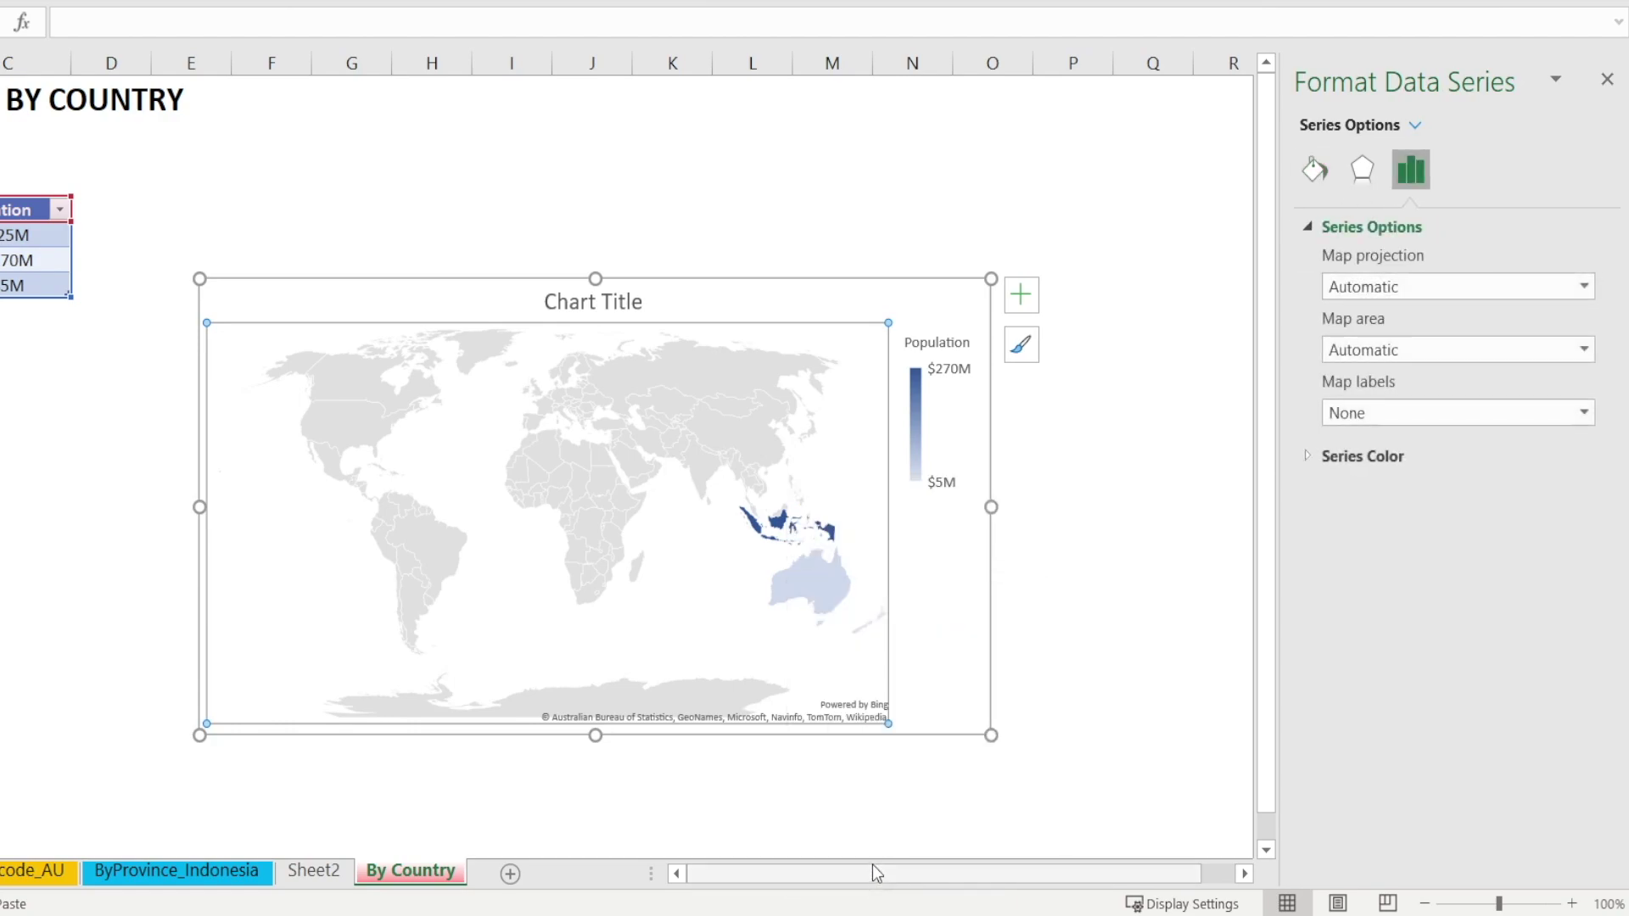
left_click(1583, 349)
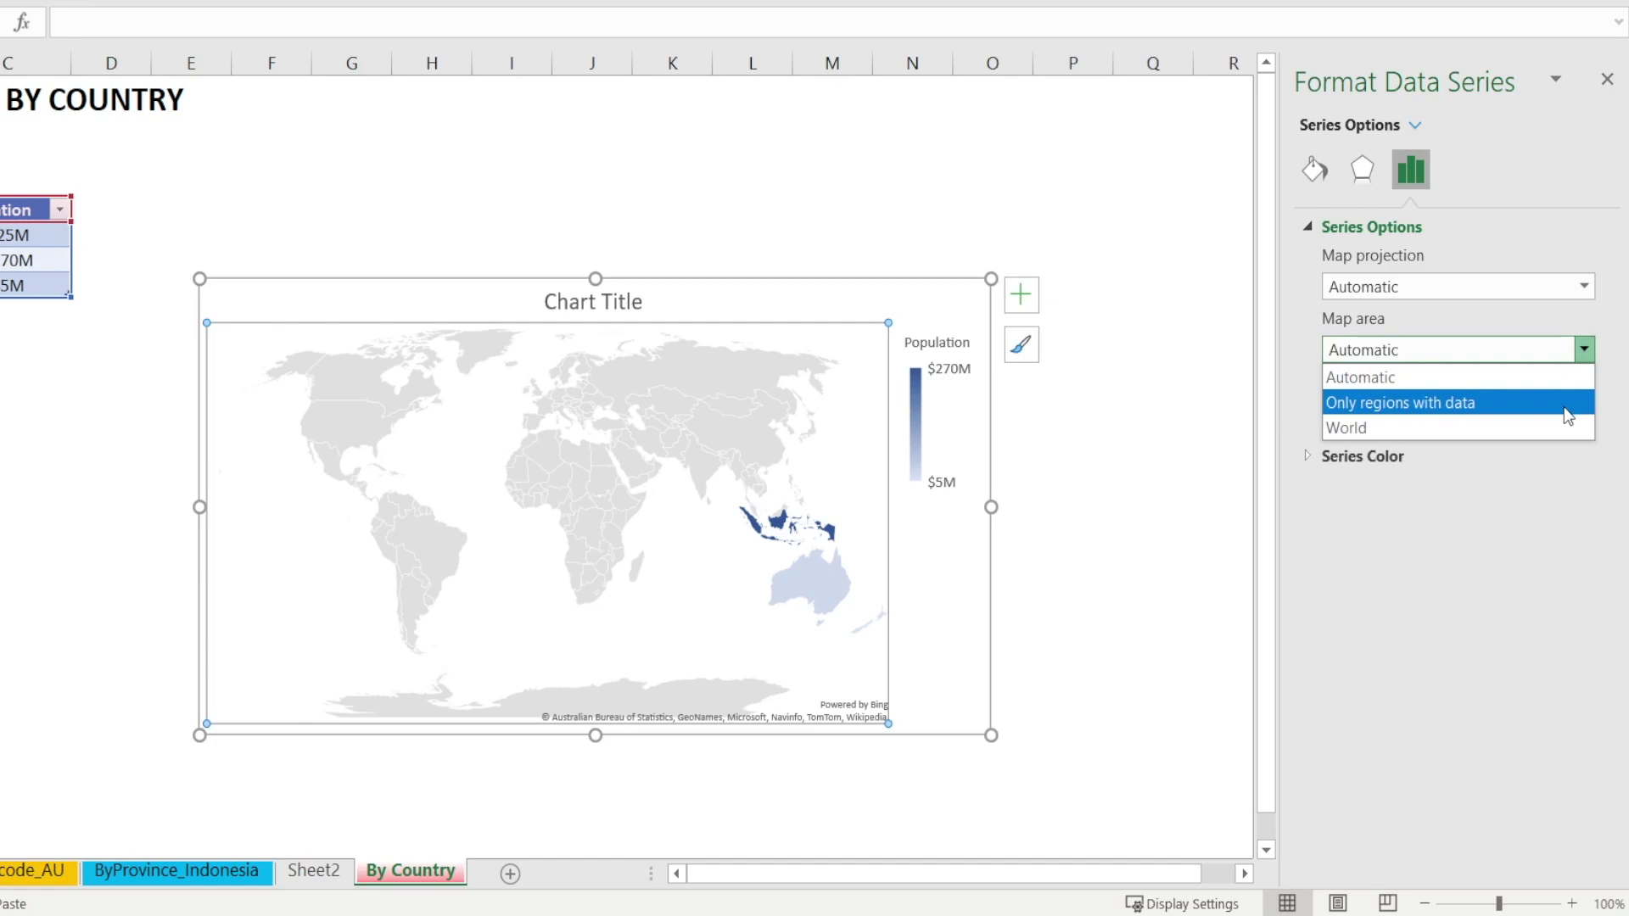
left_click(1568, 404)
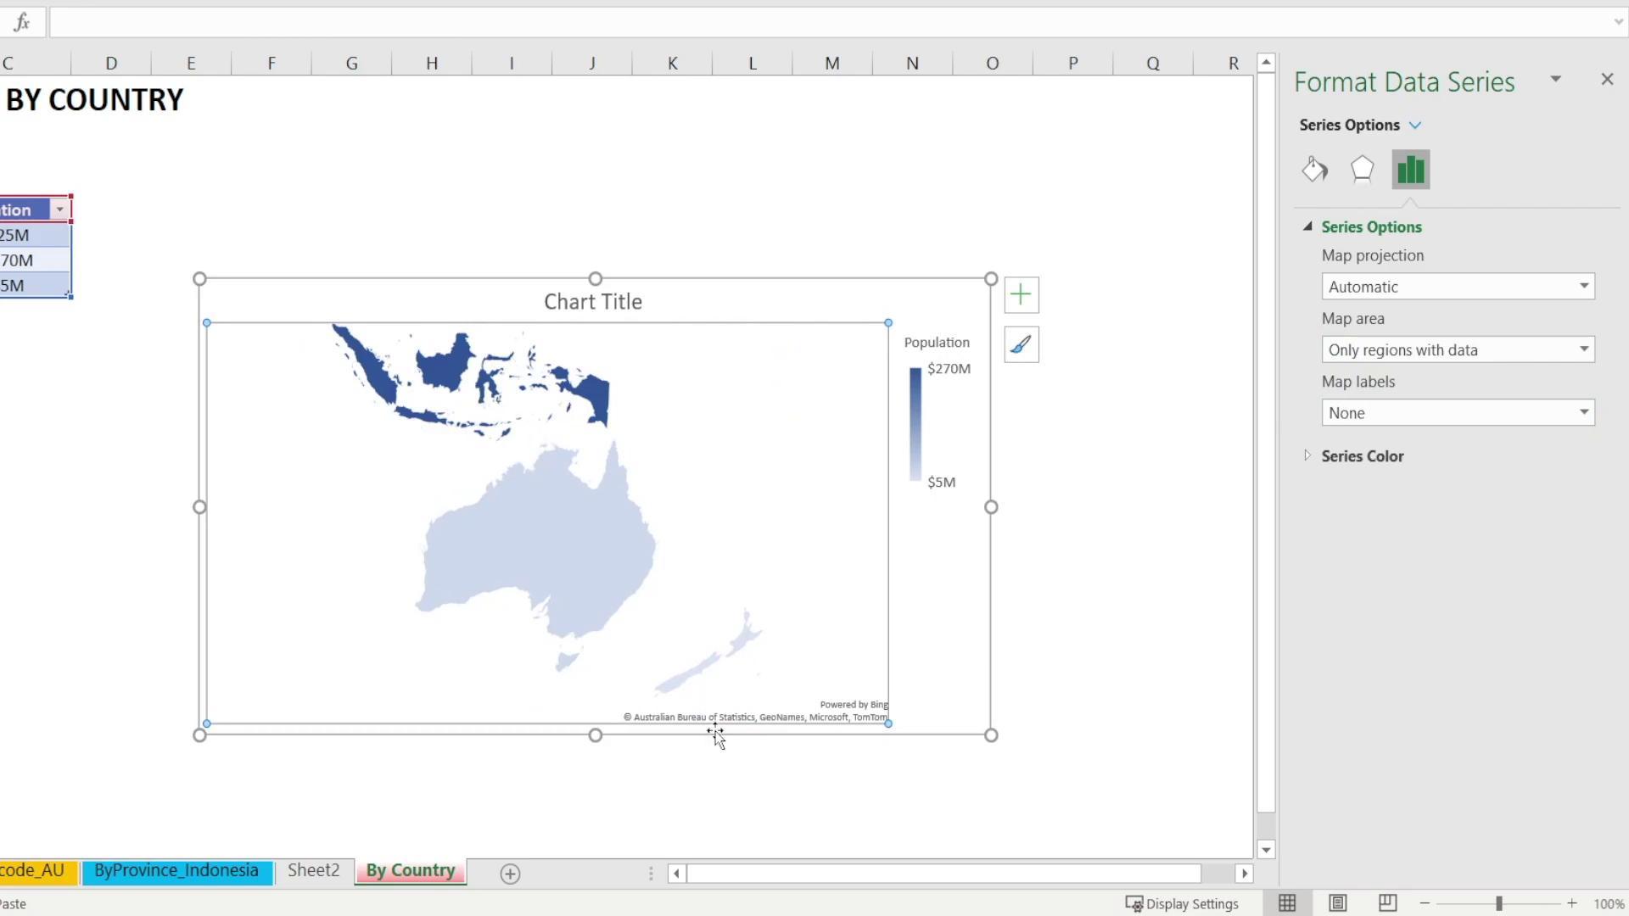
Move the country map chart up and to the left.
left_click(572, 217)
left_click_drag(517, 284, 484, 194)
left_click(533, 471)
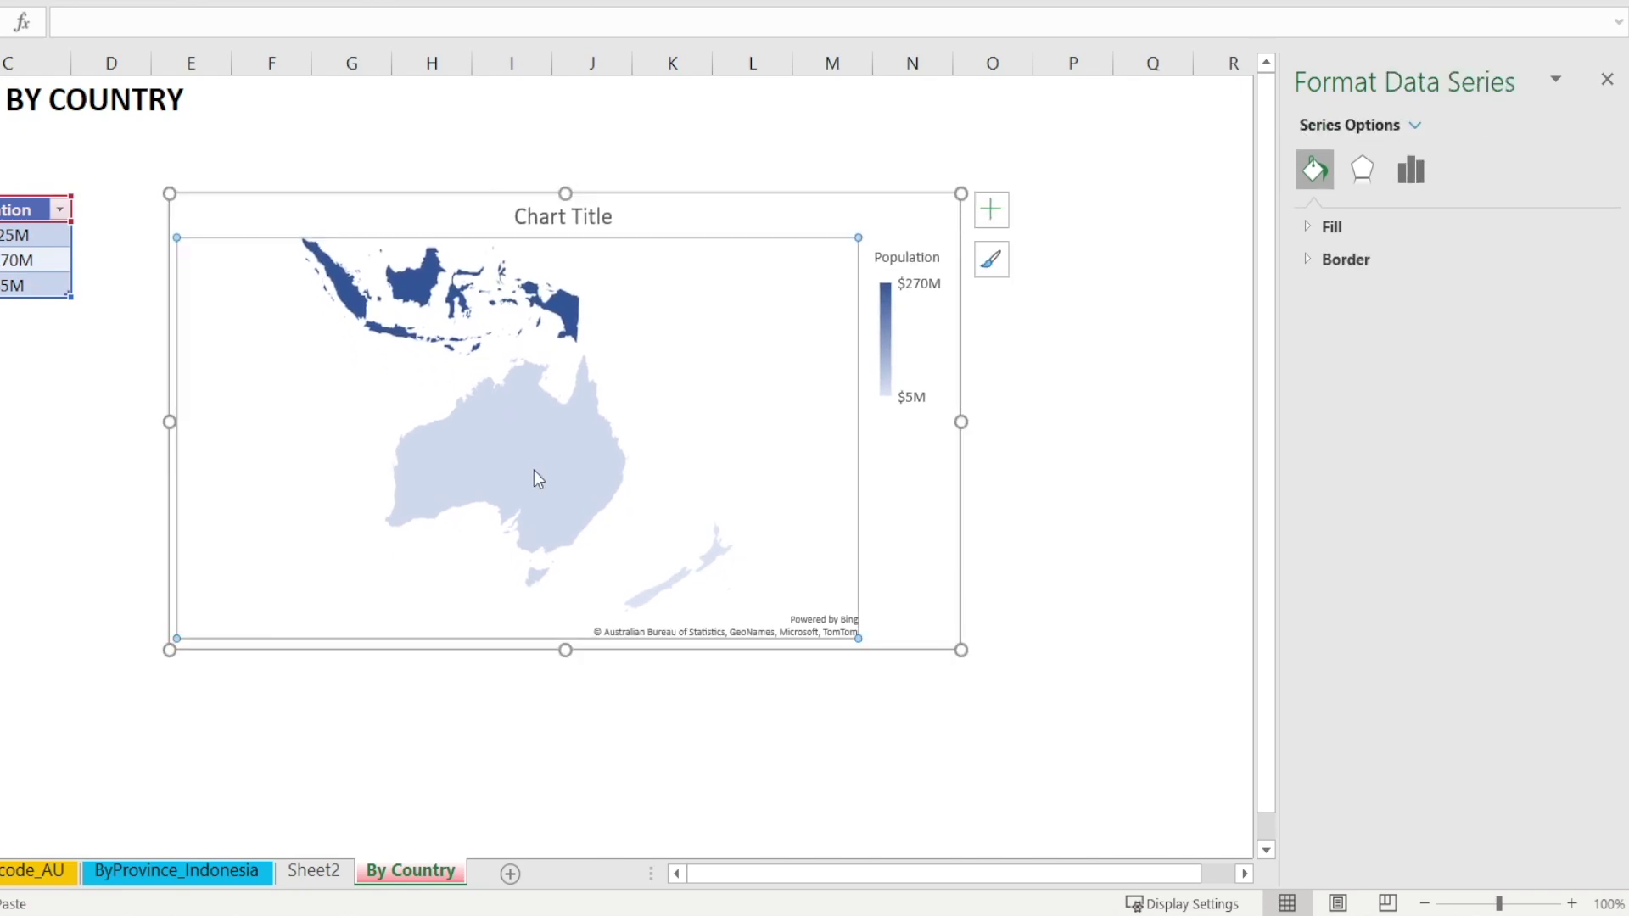
Add data labels showing each country's Category Name and Value, e.g. 'Australia, $25M'.
right_click(535, 477)
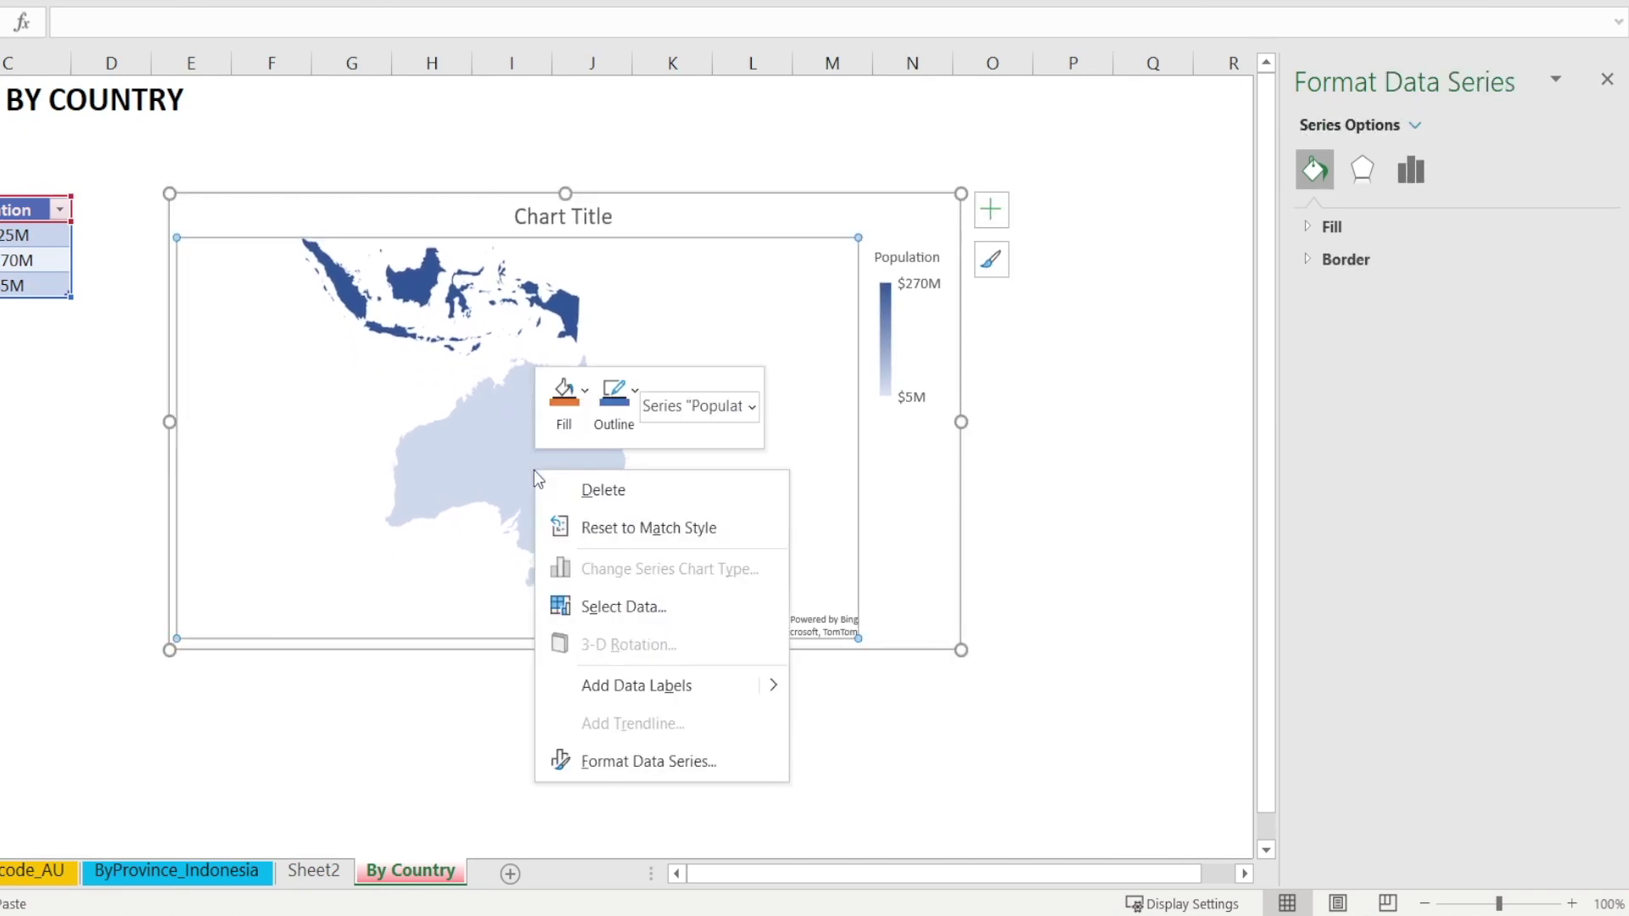
left_click(597, 684)
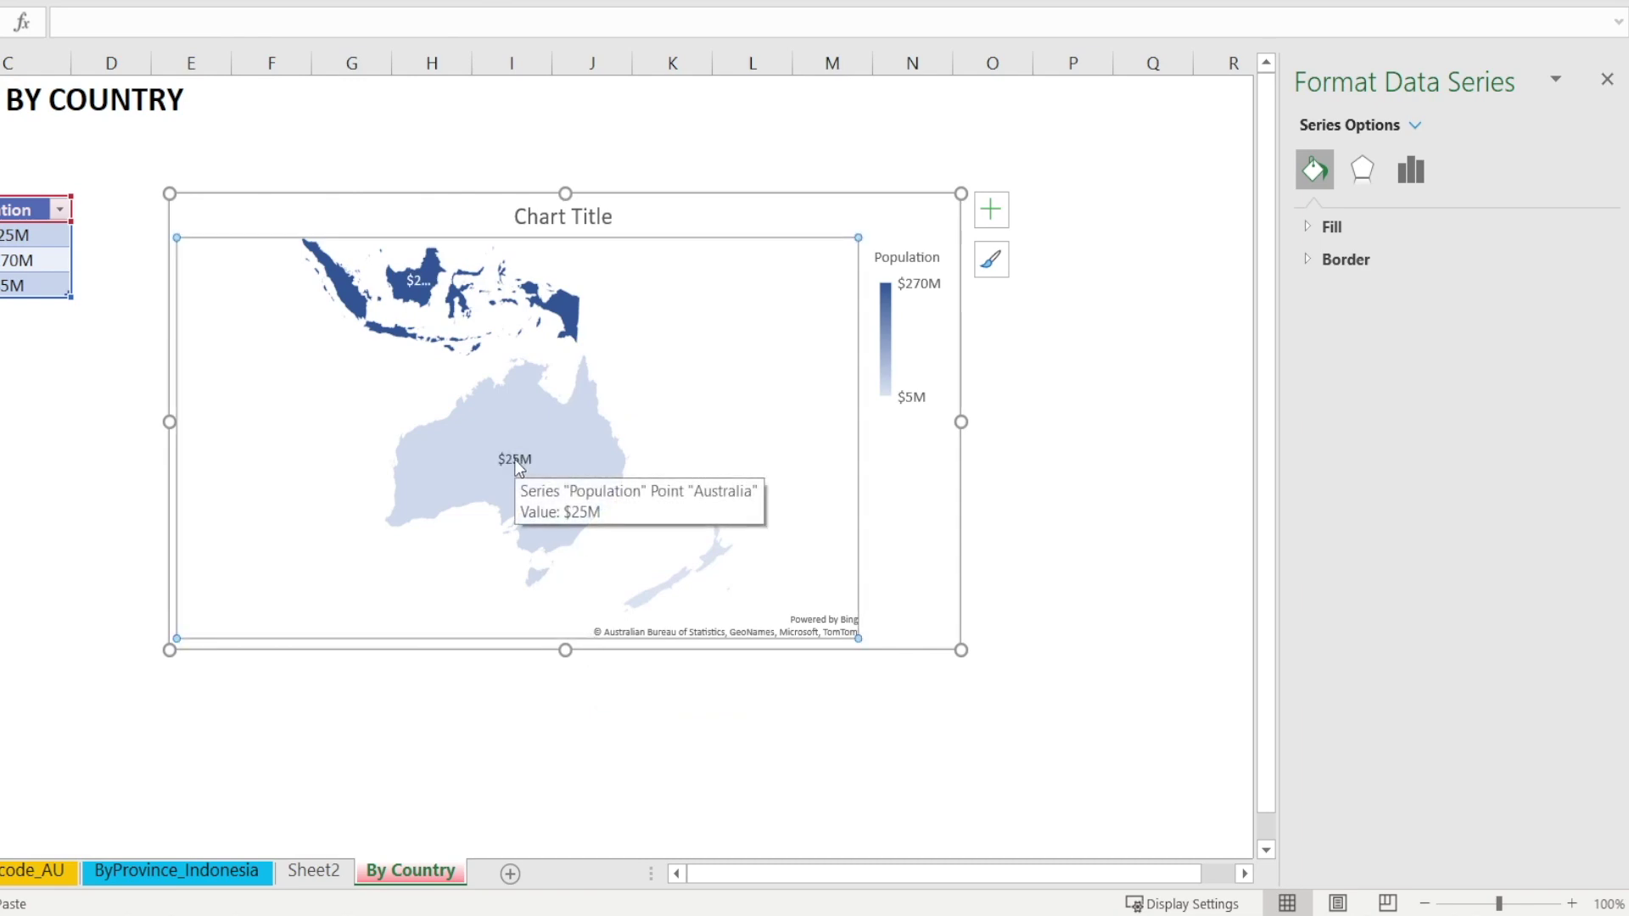
right_click(519, 469)
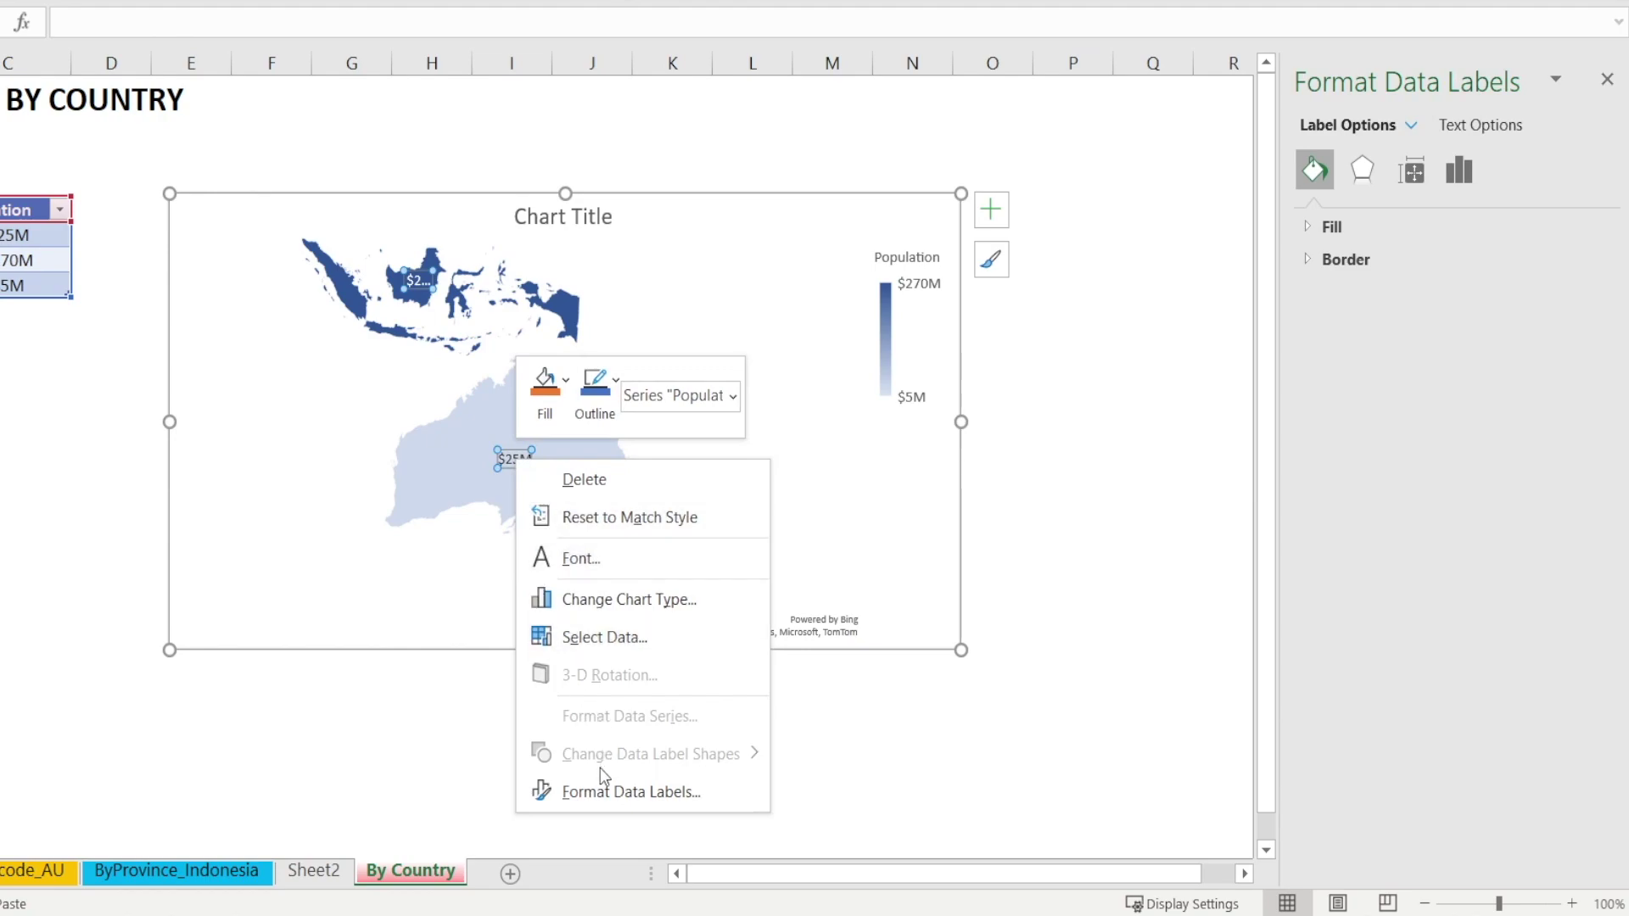
left_click(613, 806)
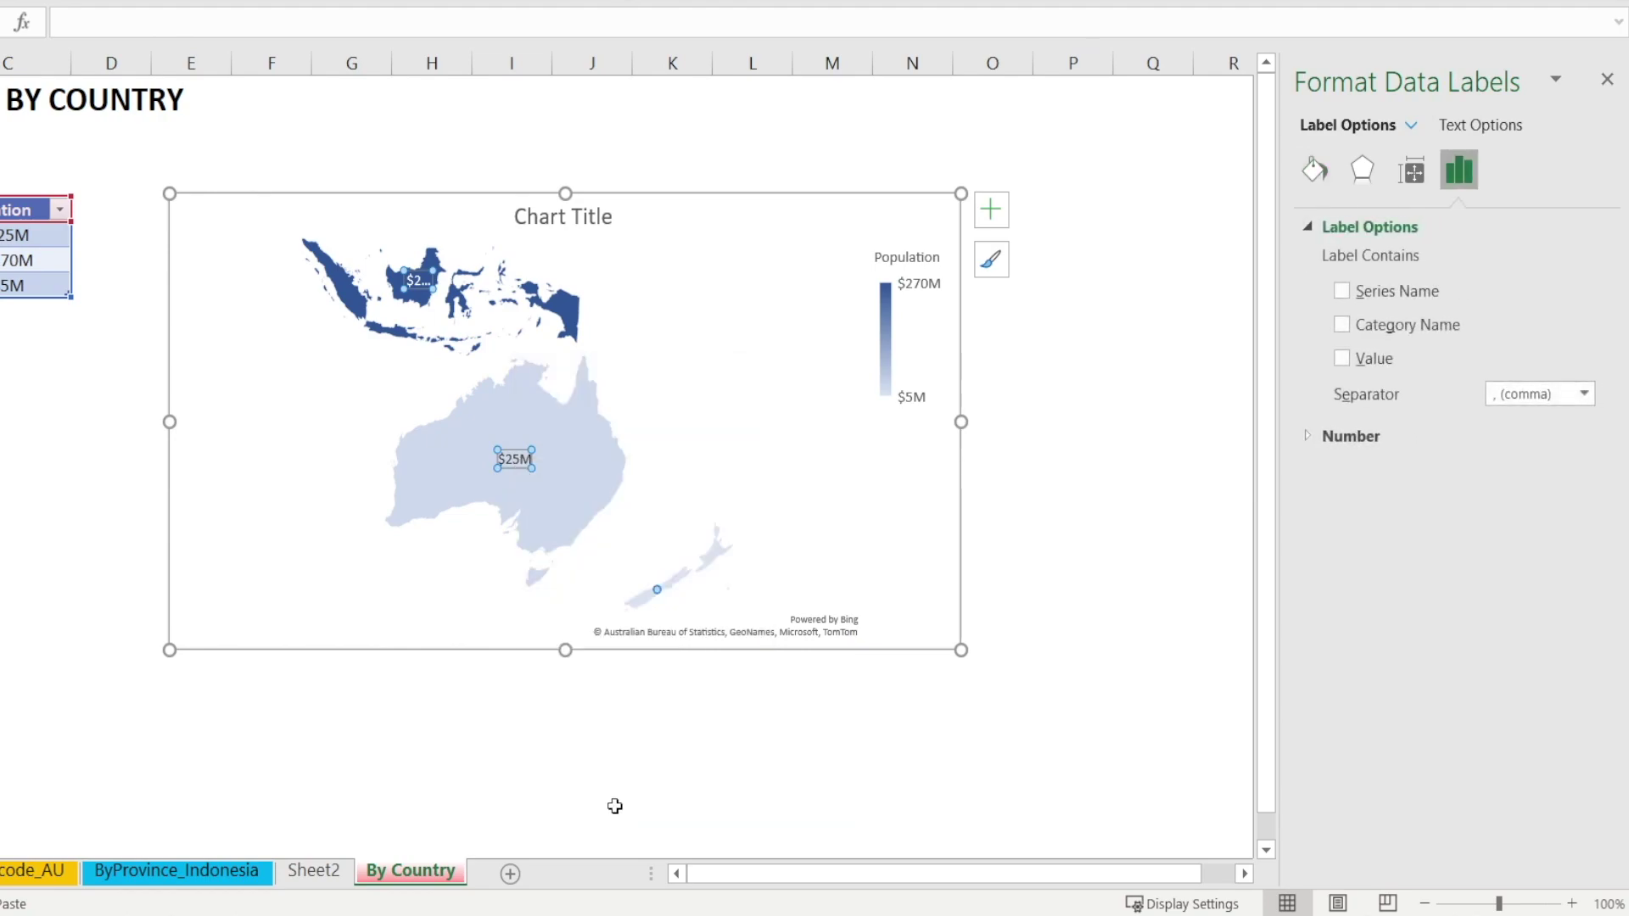
left_click(1338, 325)
left_click(1346, 365)
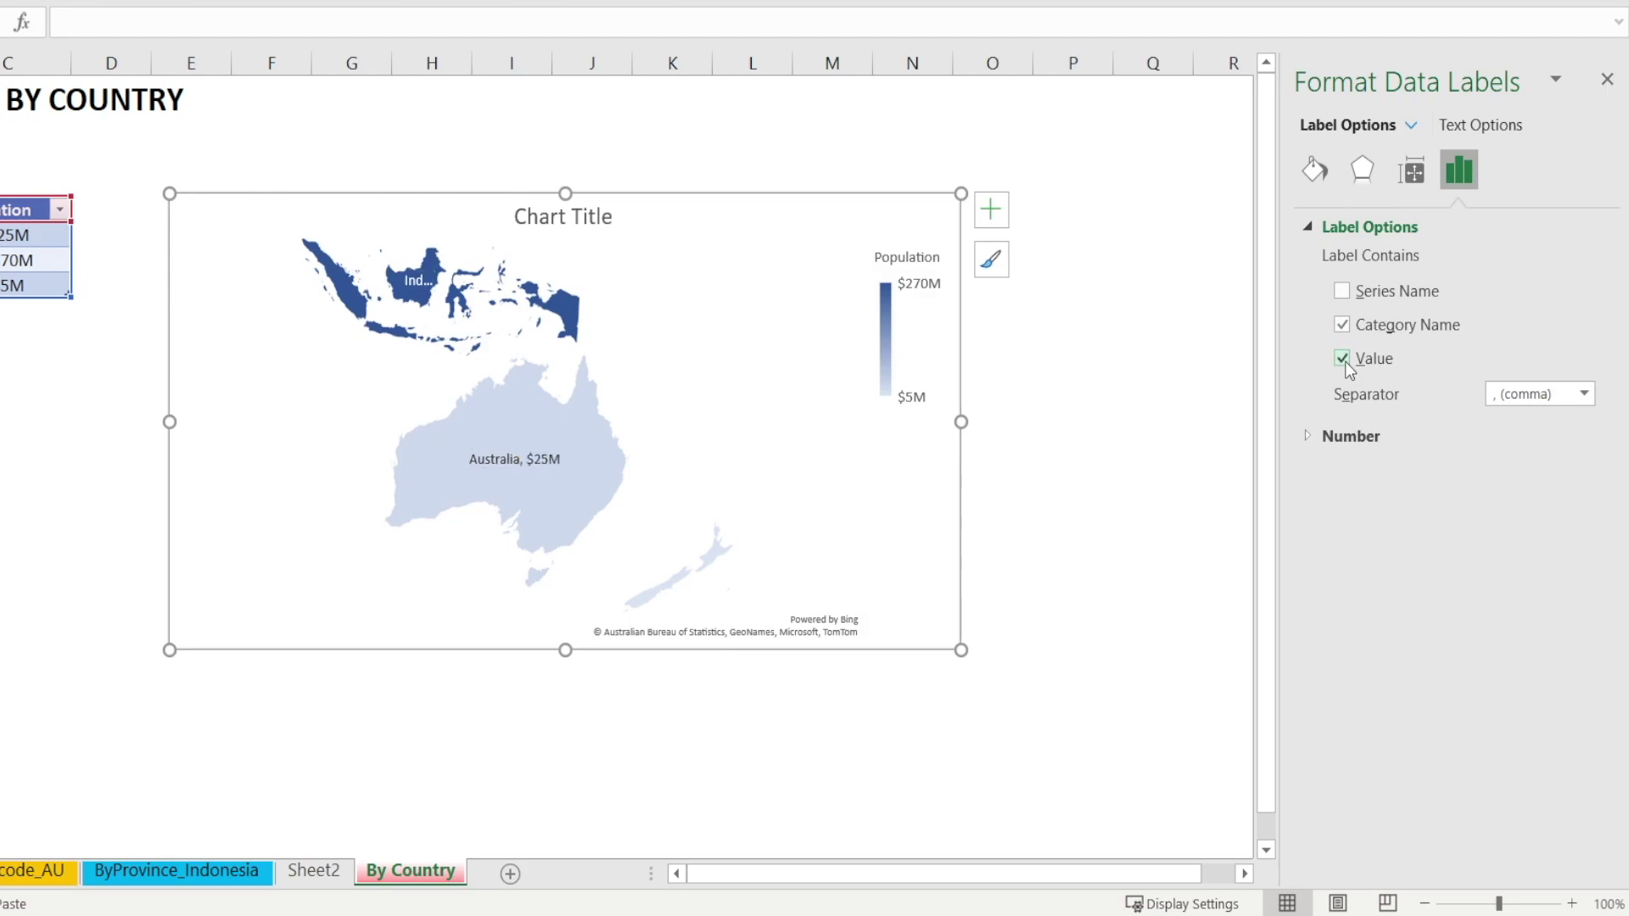
Enlarge the country map chart down and to the right.
left_click(1073, 563)
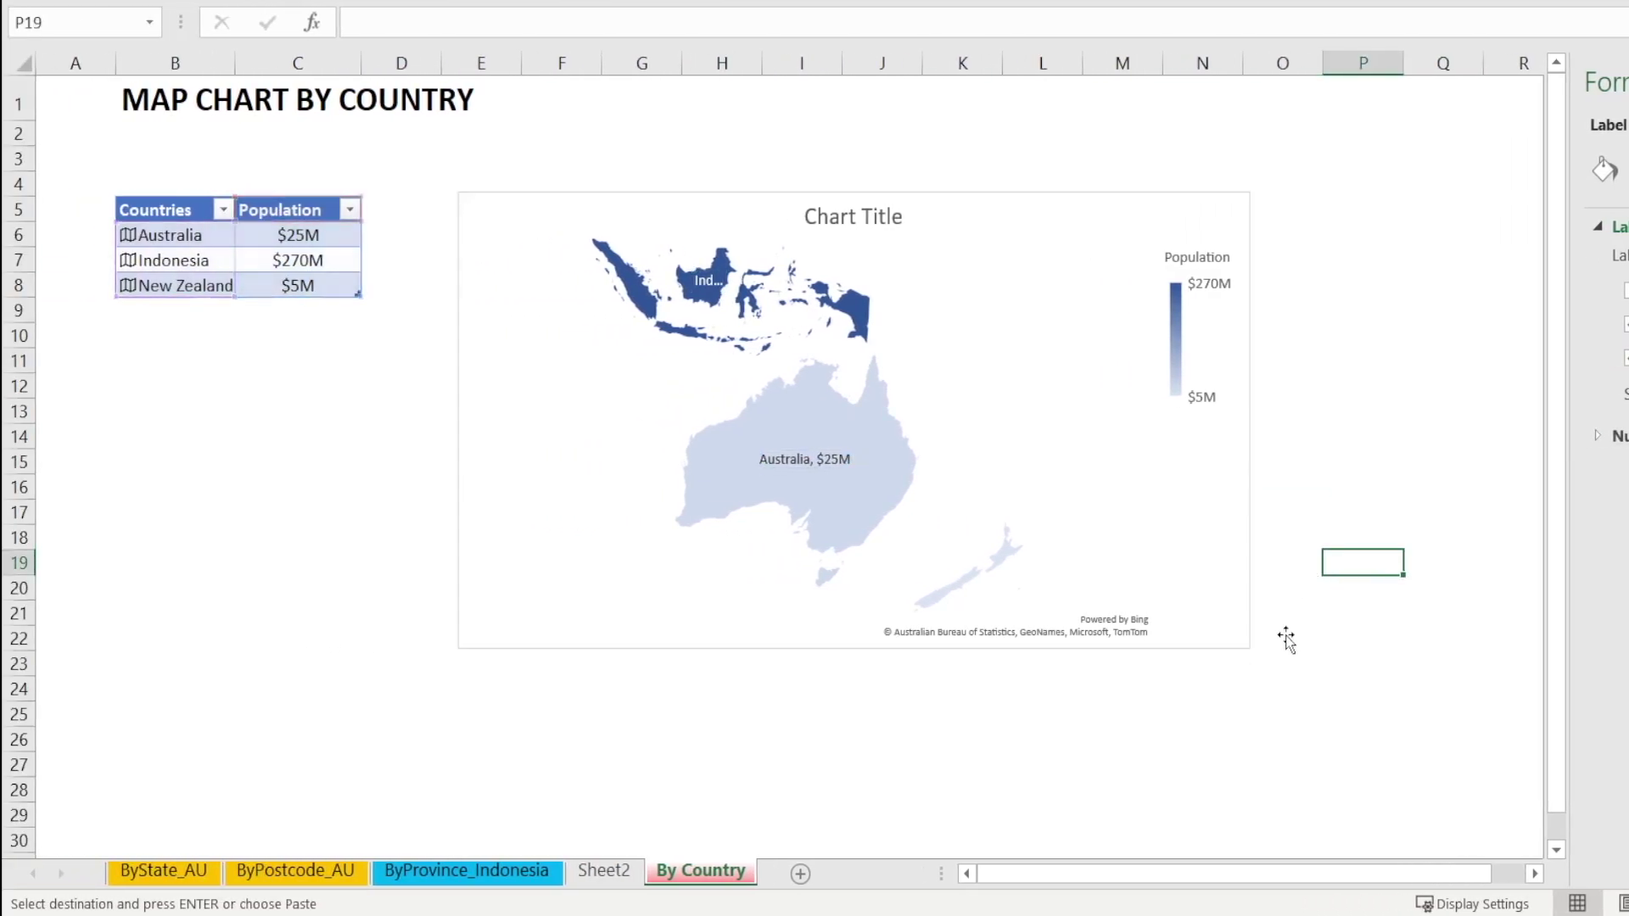
left_click(1229, 567)
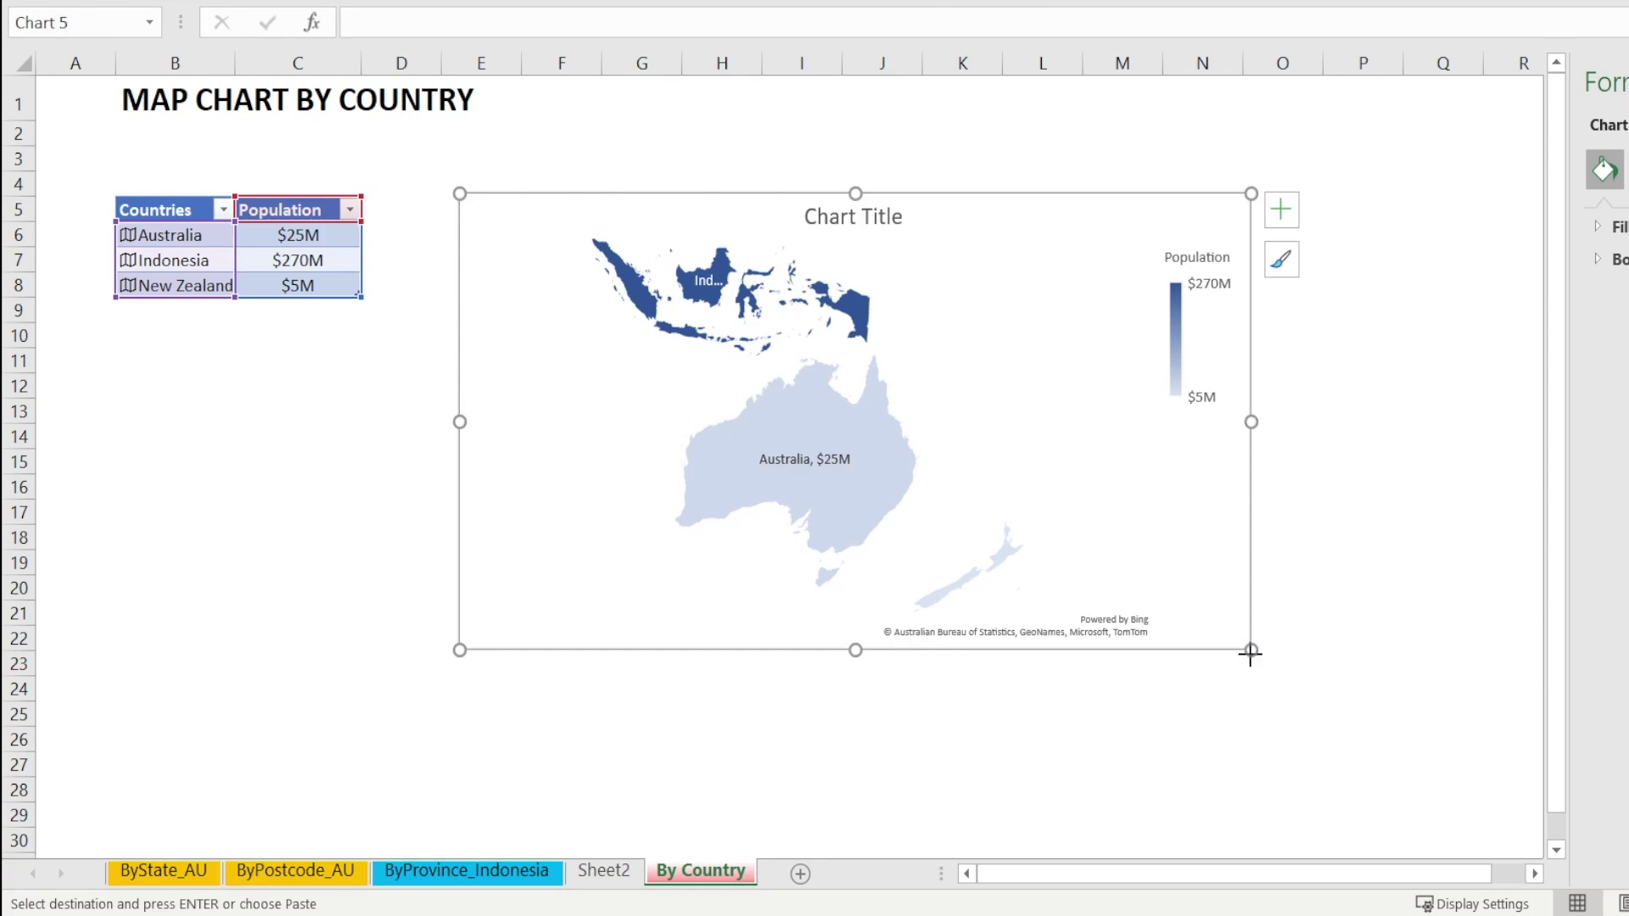
left_click_drag(1251, 651, 1448, 808)
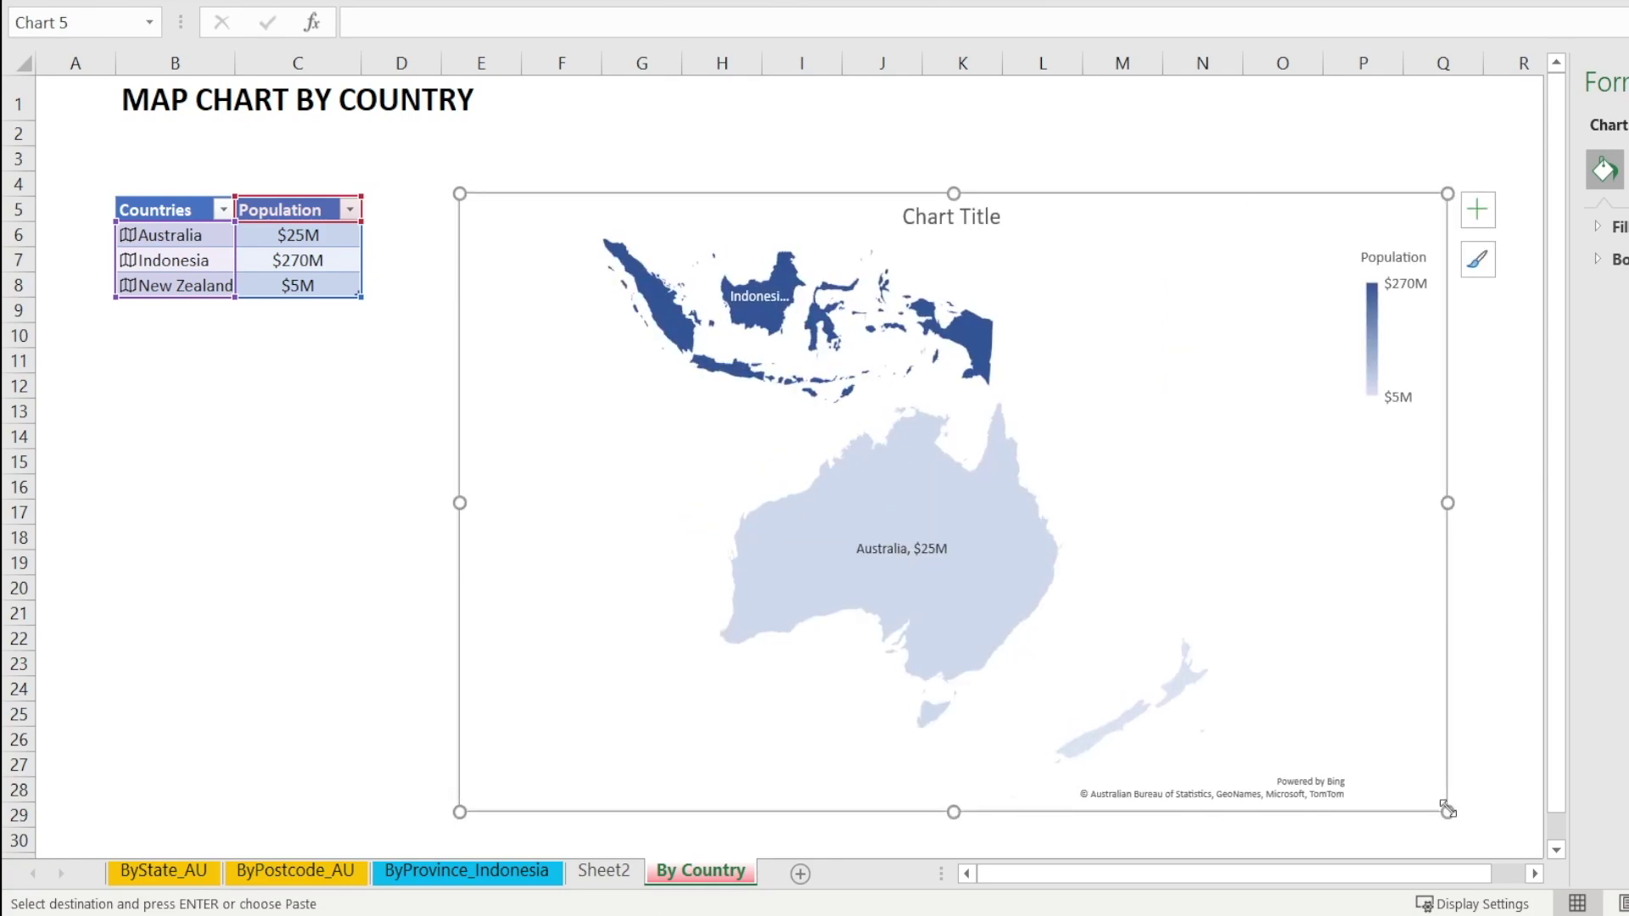